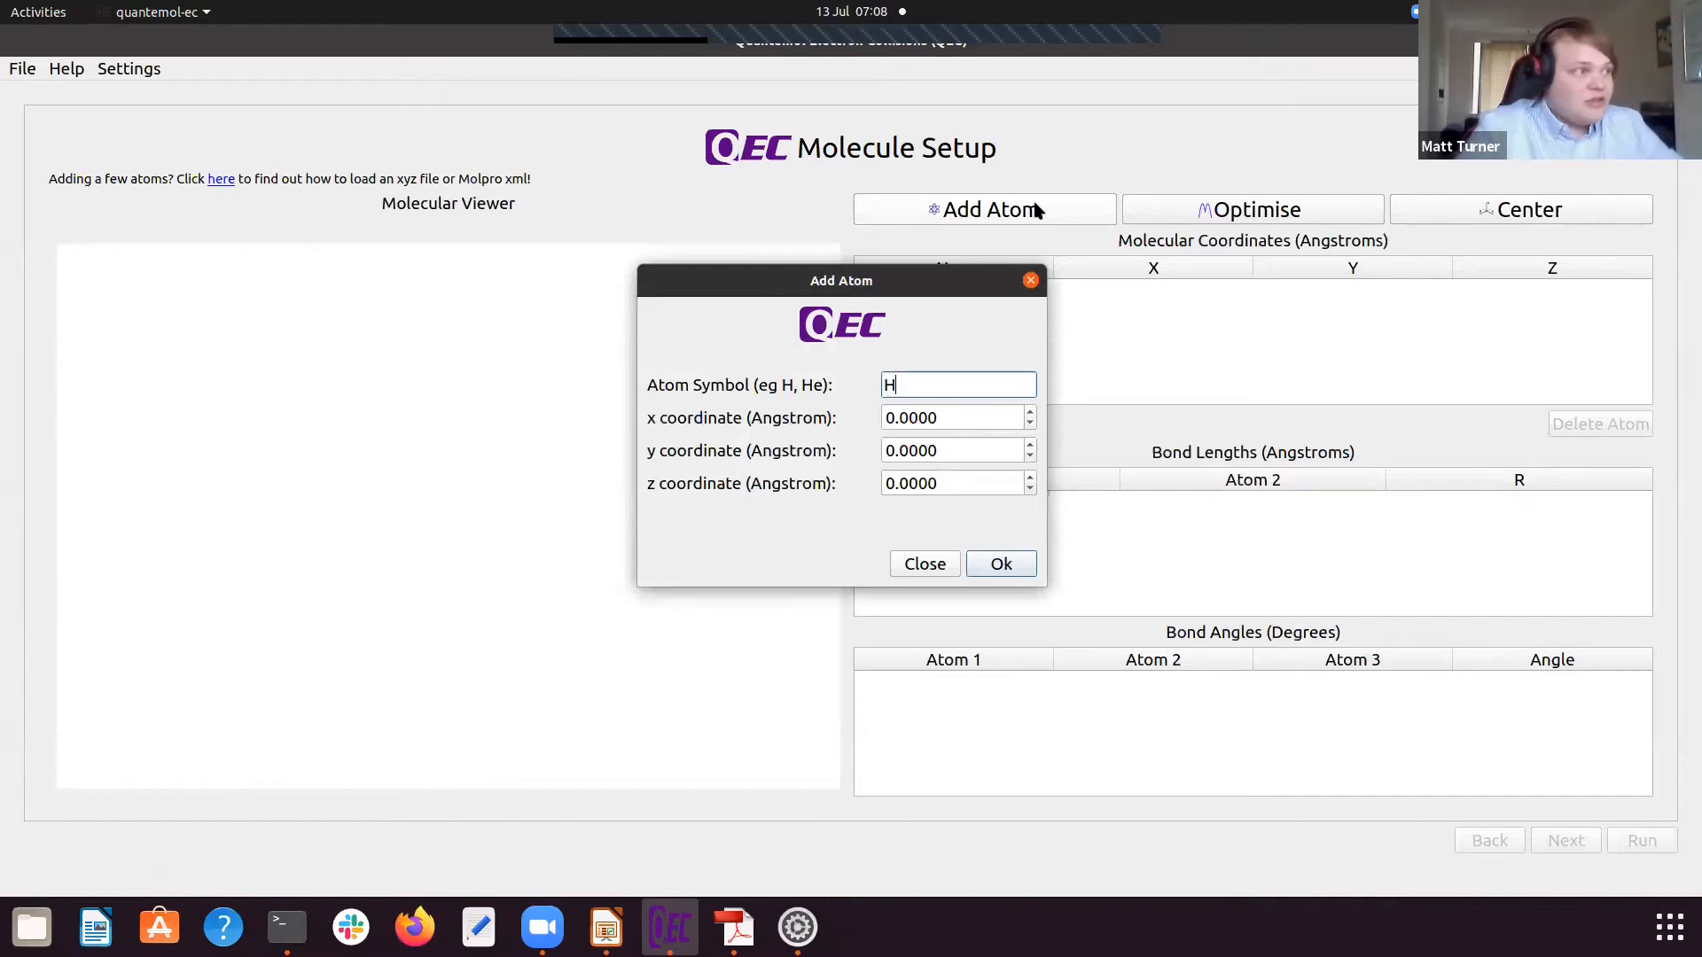
Step: Add a hydrogen atom (H) at x 0.8, y 0, z 0.45 Angstrom
left_click(975, 412)
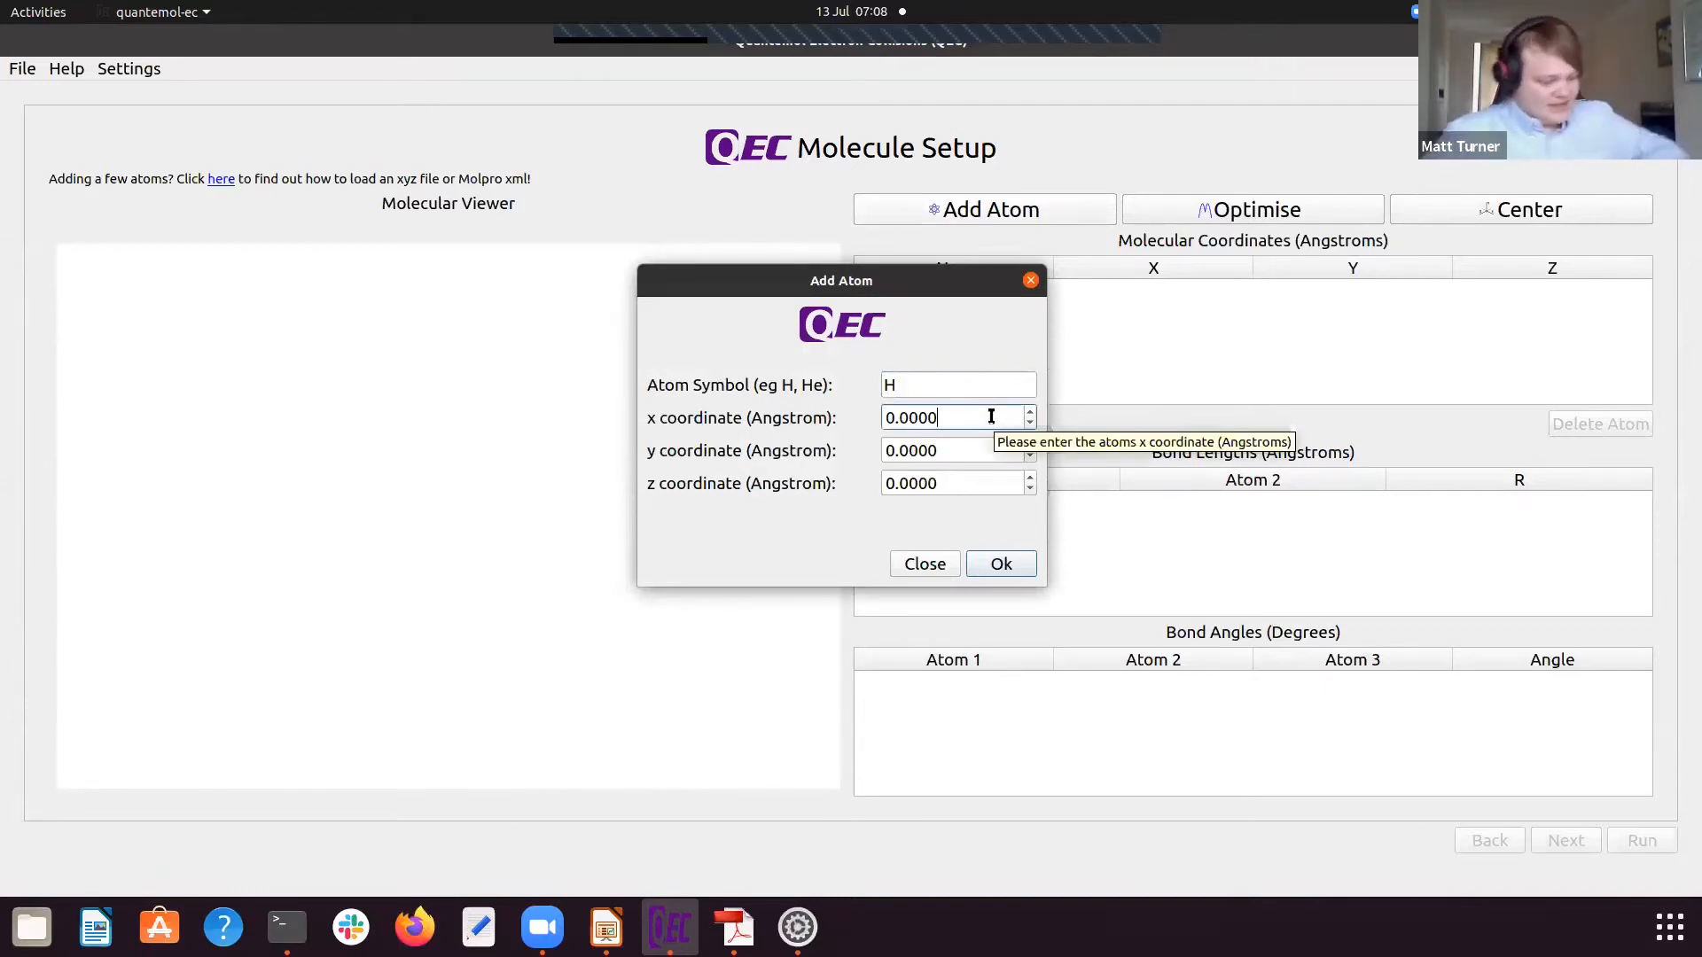
key("BackSpace")
key("BackSpace")
key("BackSpace")
type("8")
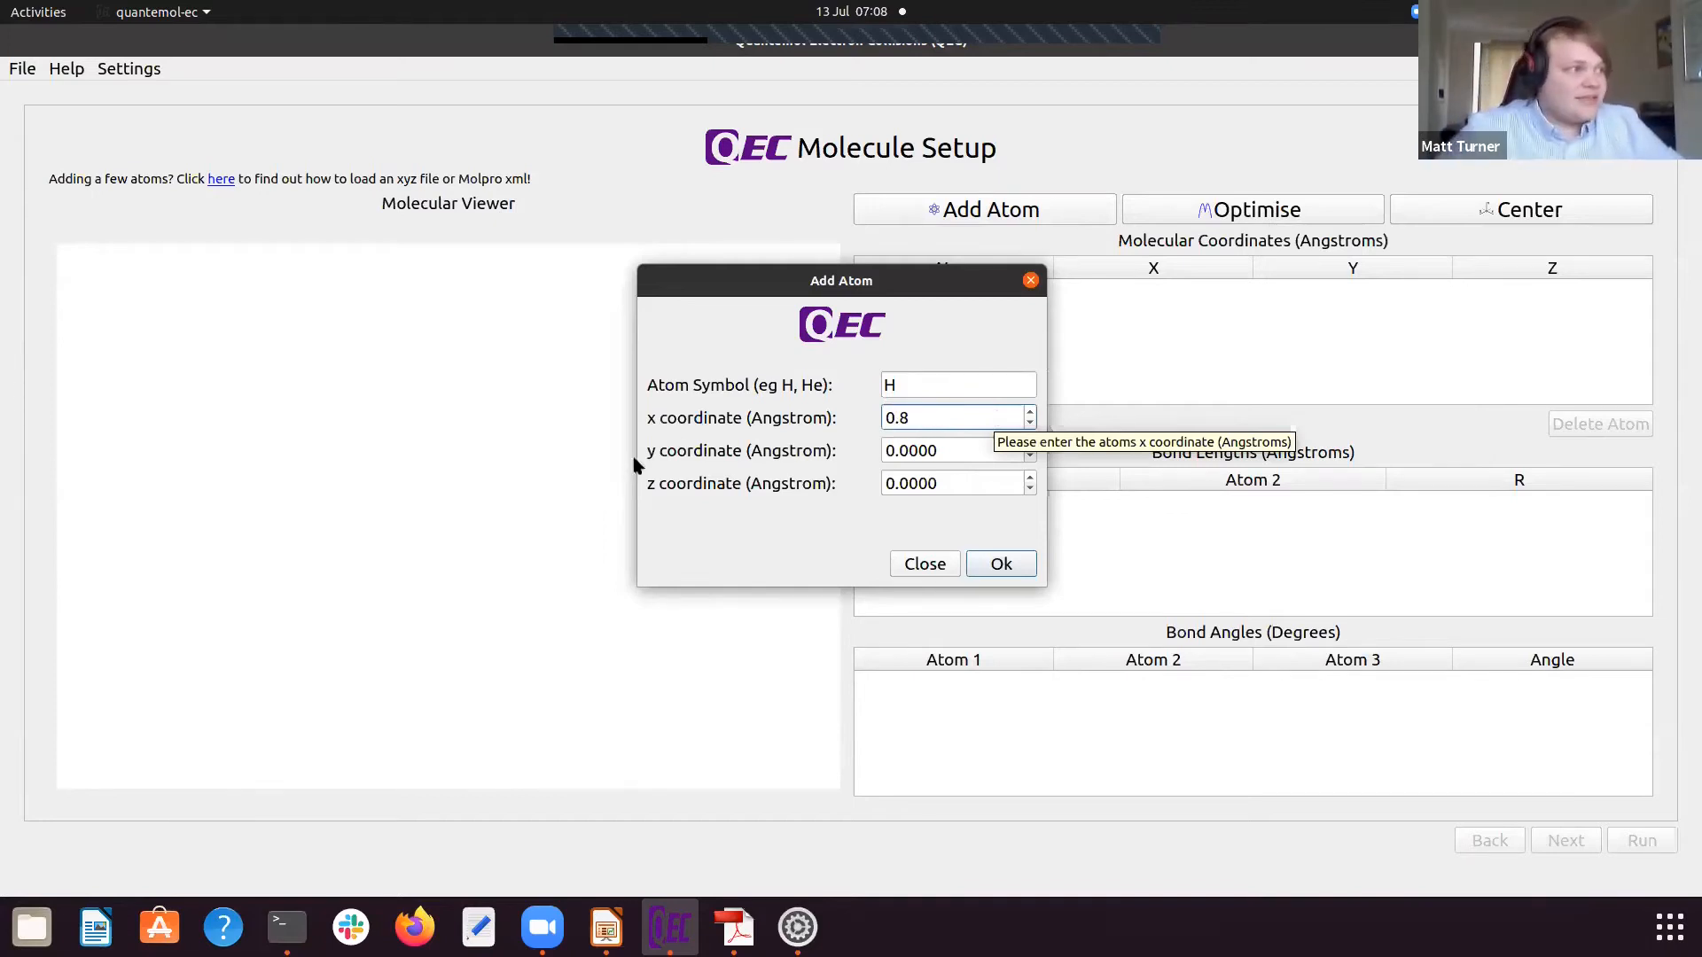
left_click(955, 483)
key("BackSpace")
key("BackSpace")
key("BackSpace")
key("BackSpace")
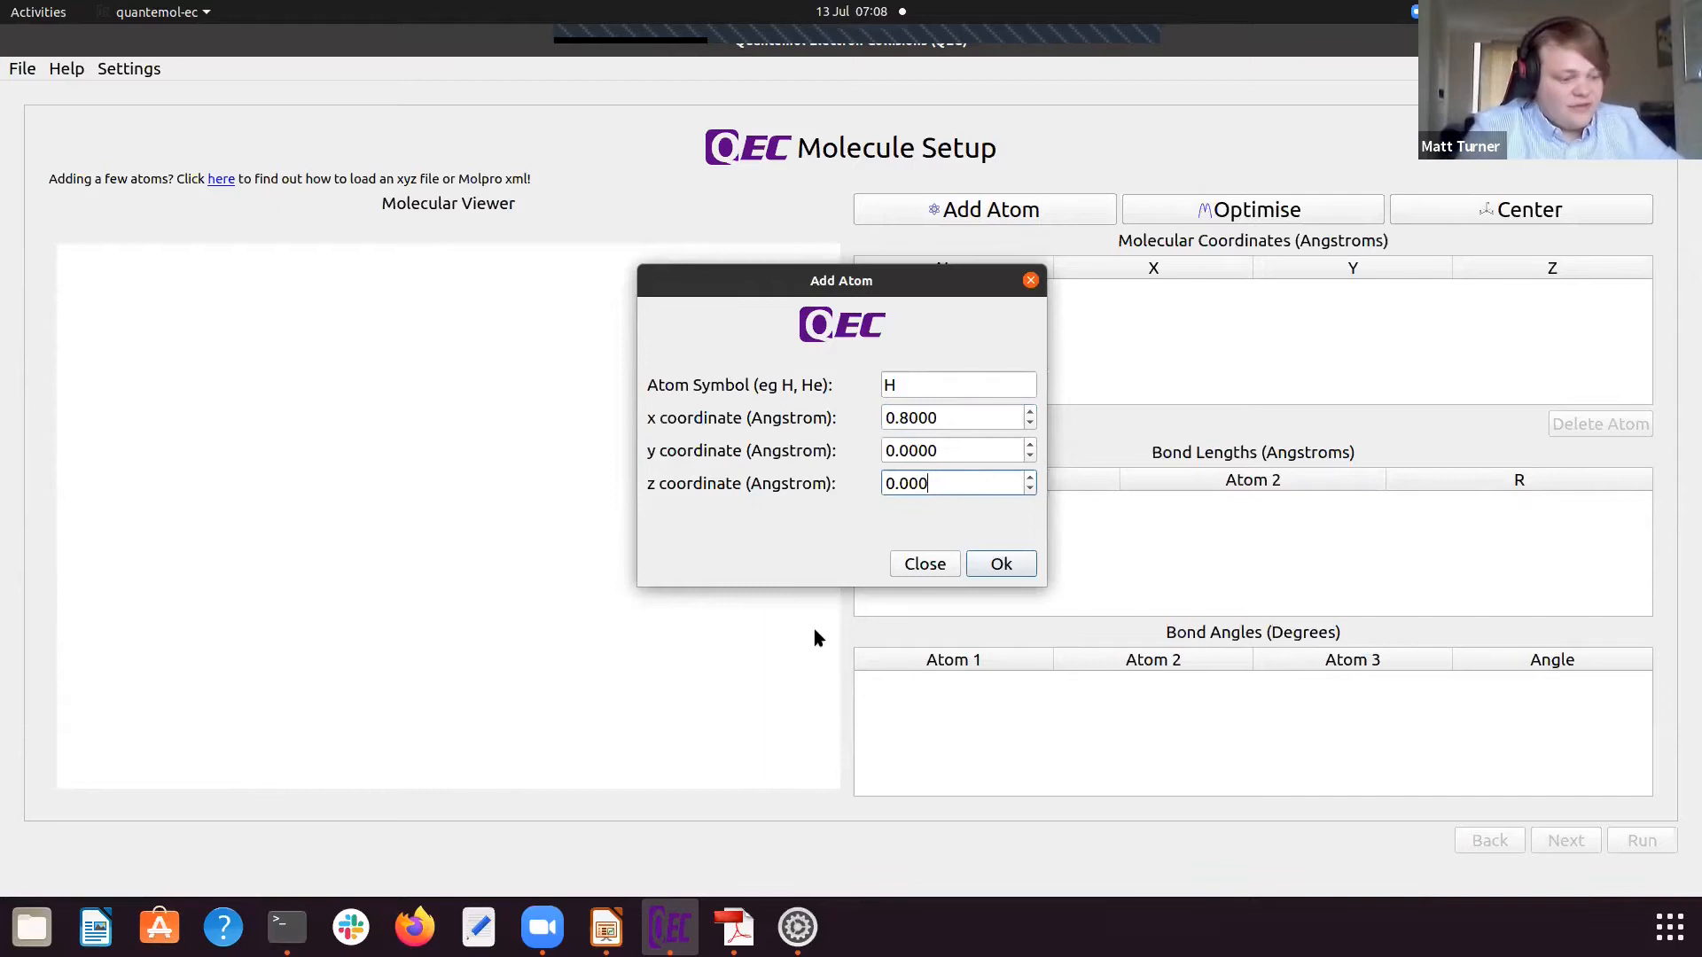
type("45")
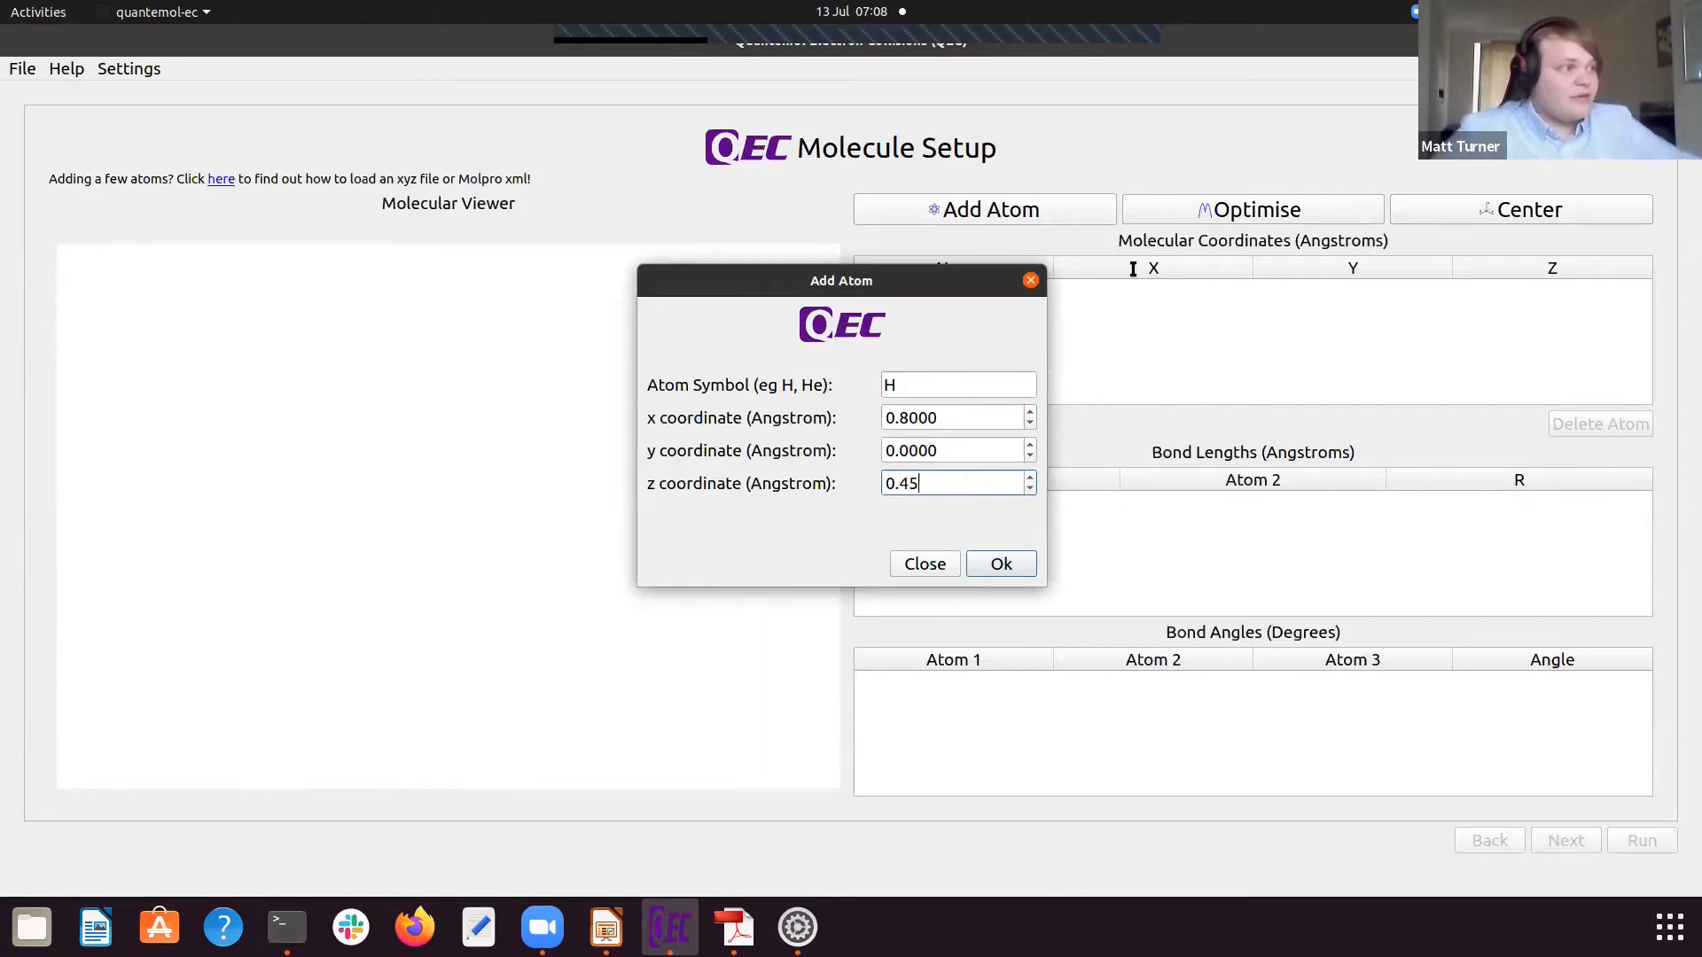
left_click(998, 563)
Step: Add an oxygen atom (O) at x 0, y 0, z -0.15 Angstrom
left_click(1028, 217)
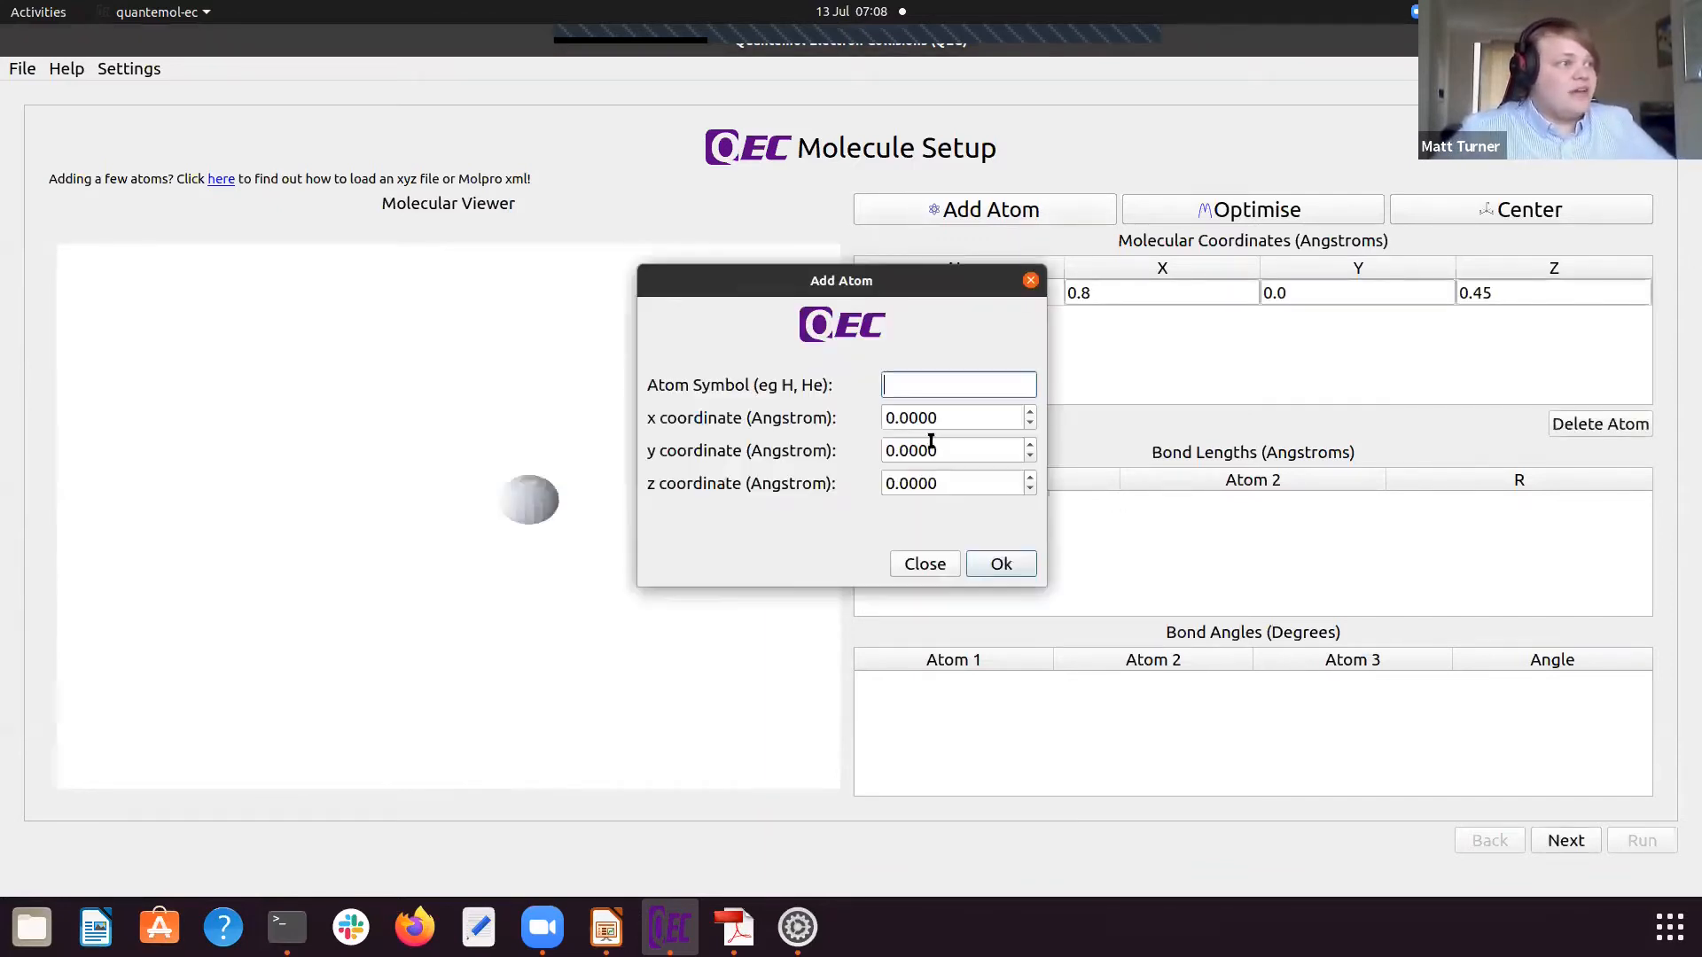
type("O")
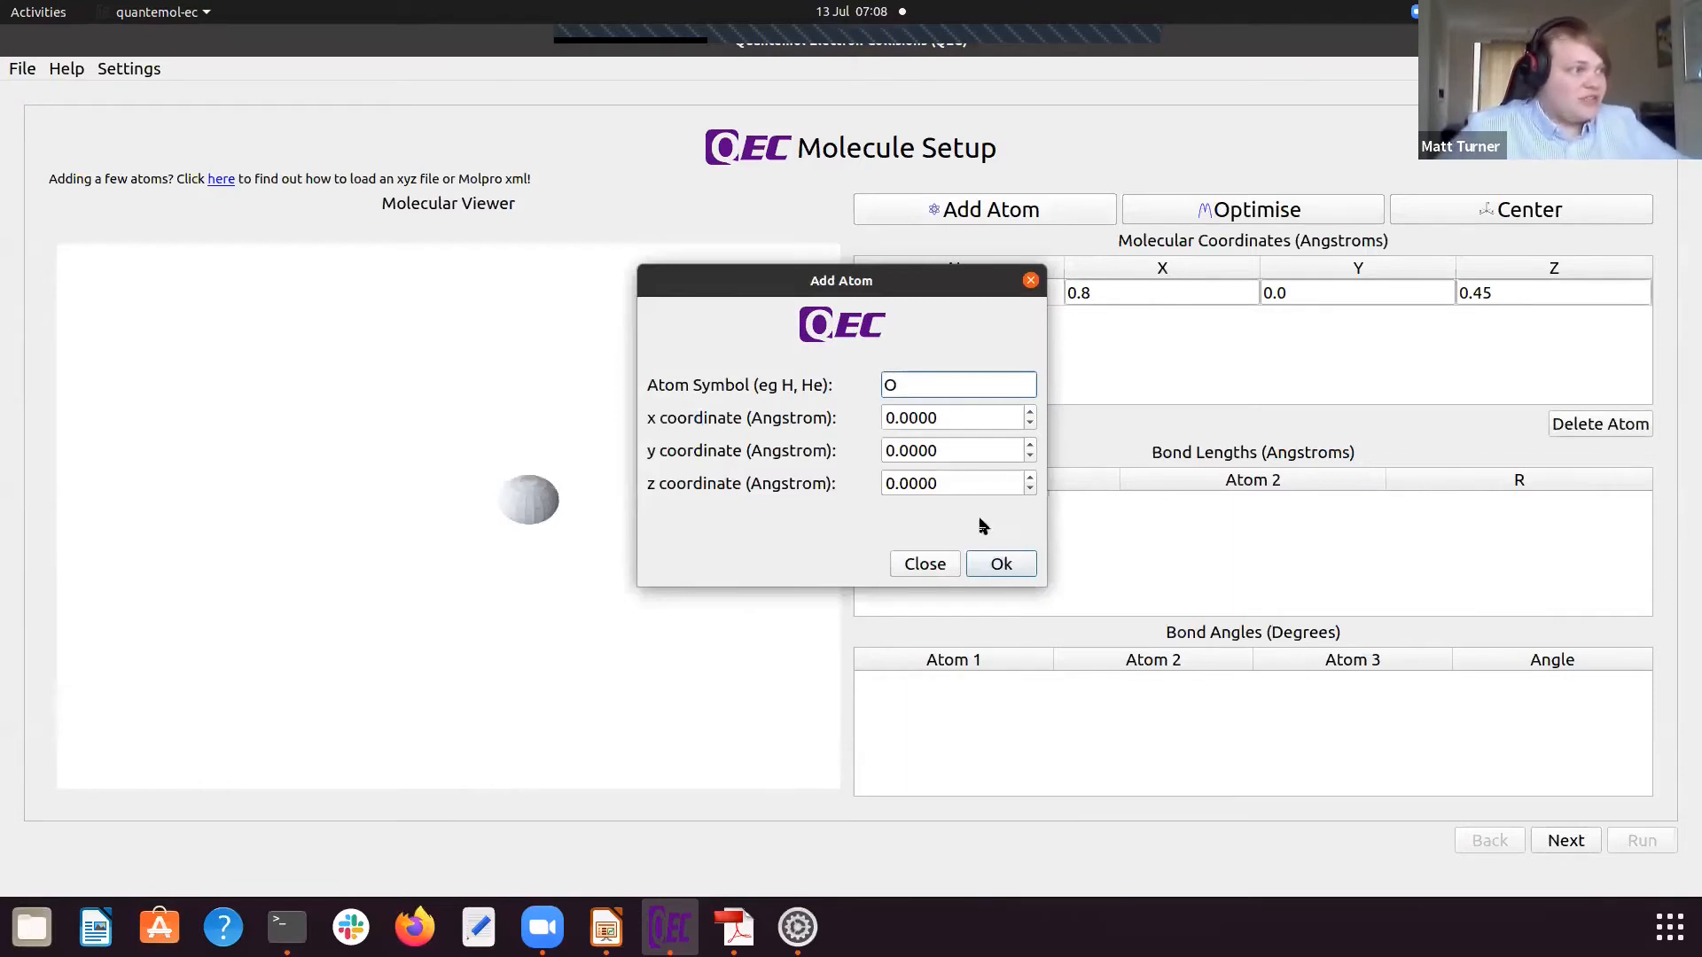
left_click(964, 484)
key("BackSpace")
key("BackSpace")
key("BackSpace")
key("BackSpace")
key("BackSpace")
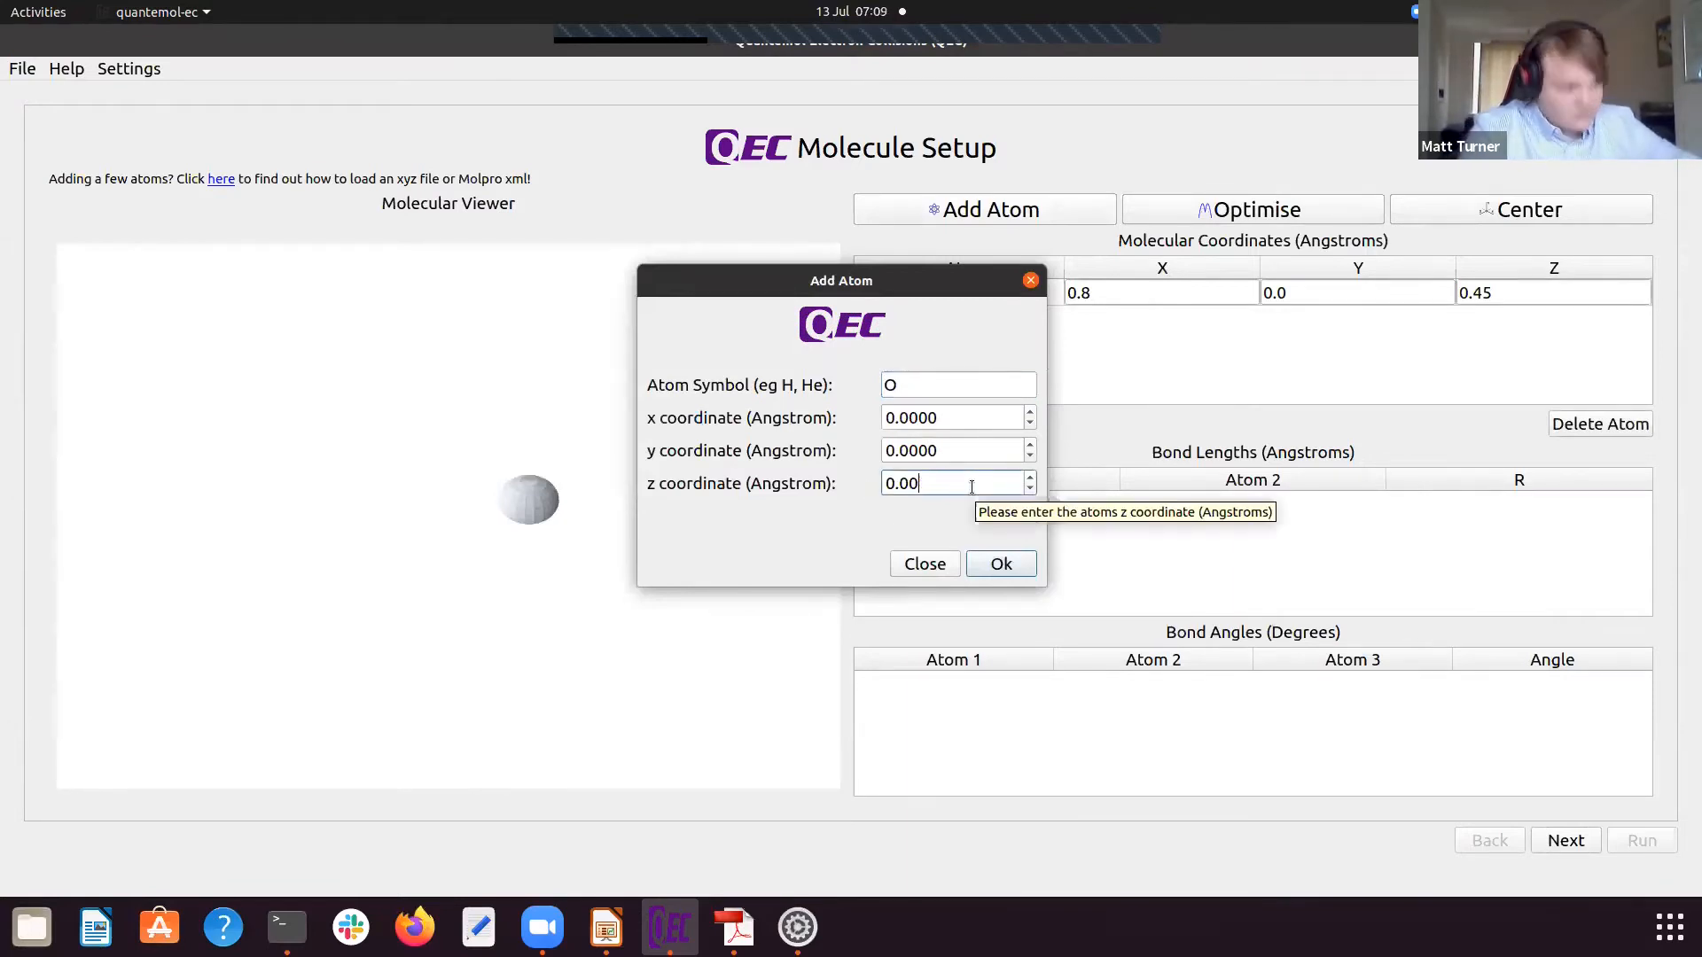
type("15")
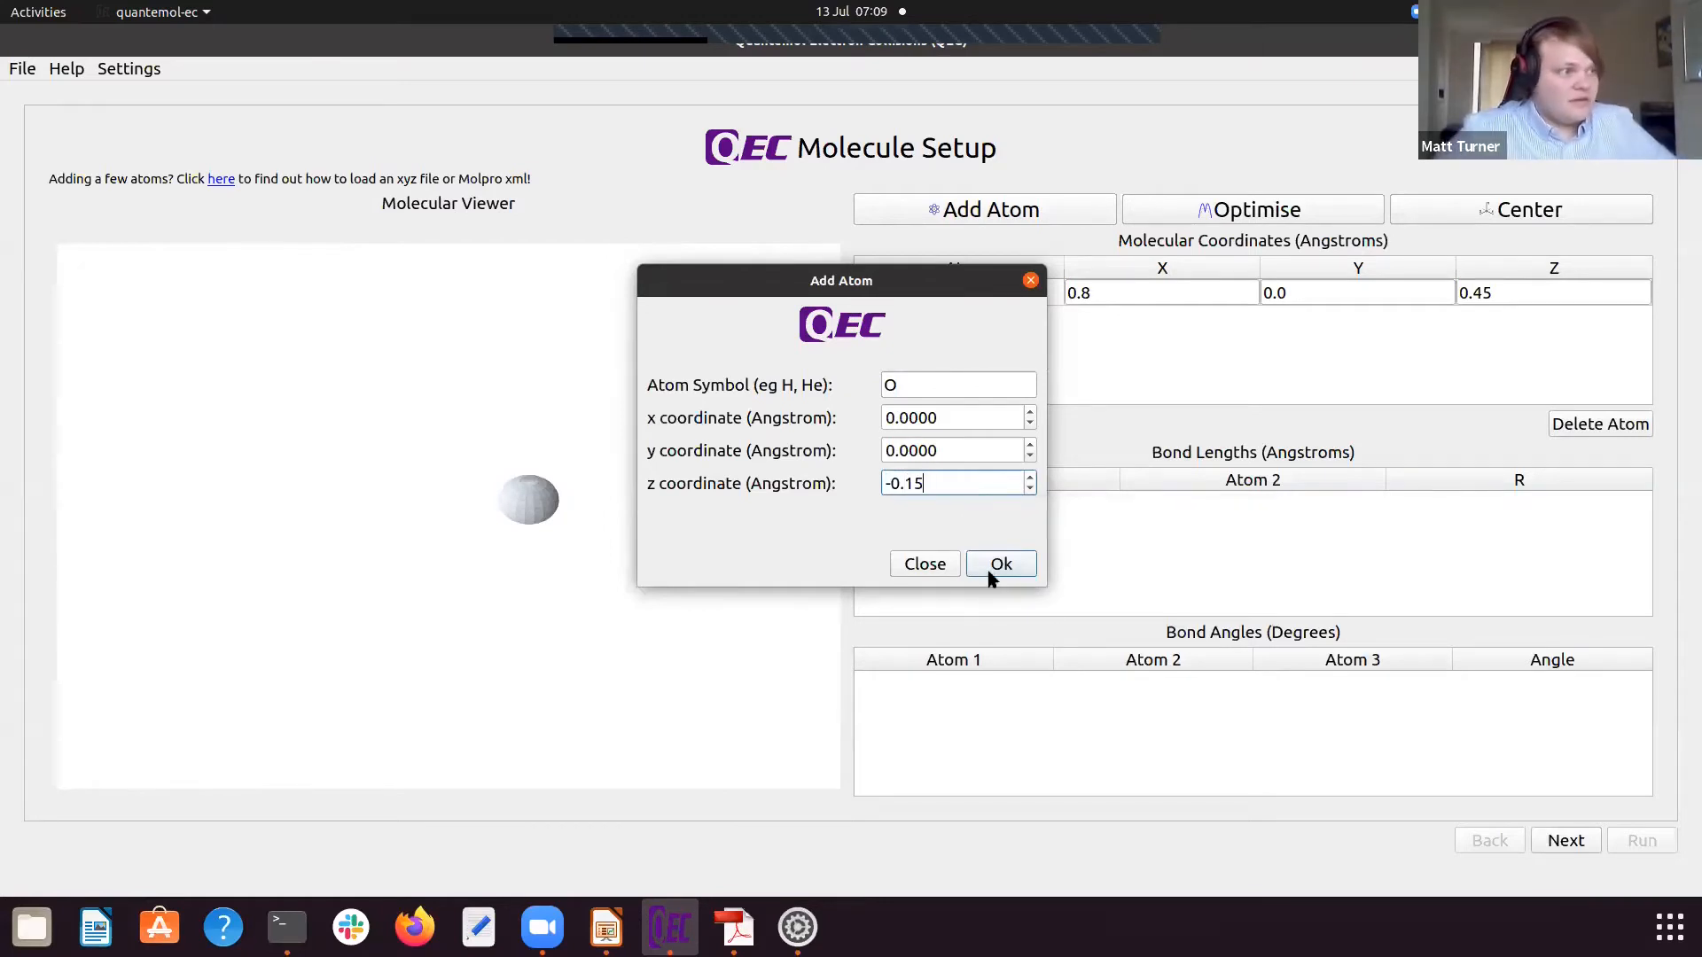
left_click(989, 574)
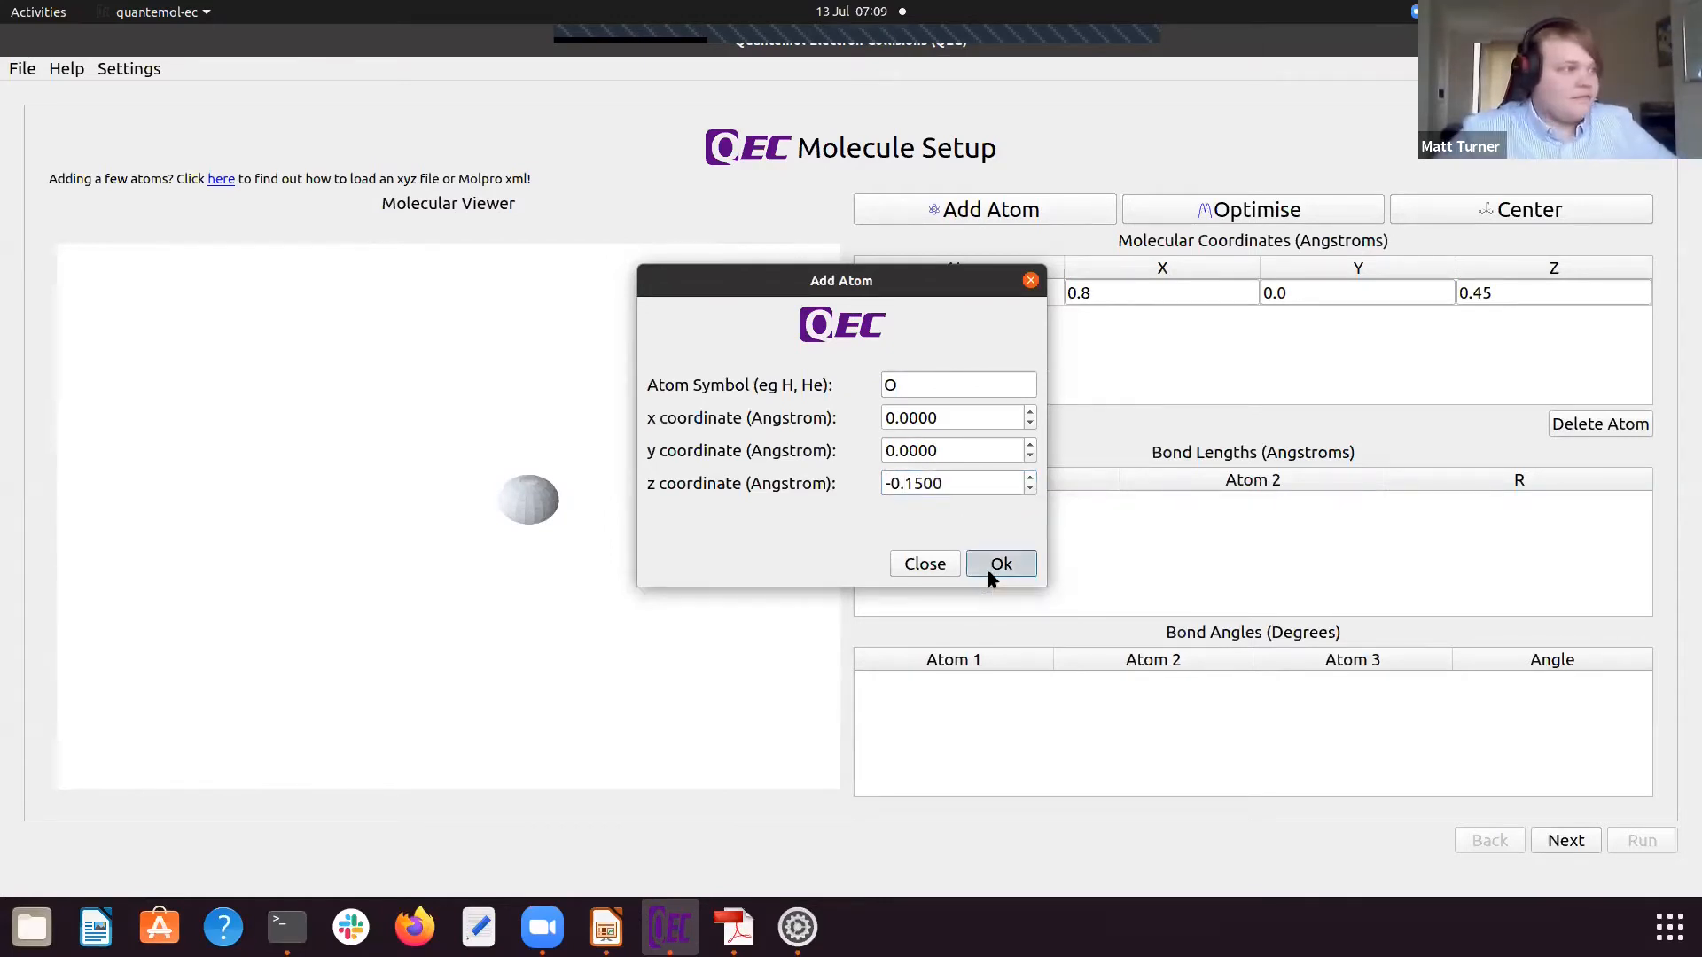
Step: Add a second hydrogen atom (H) at x -0.8, y 0, z 0.45 Angstrom to complete the water molecule
left_click(948, 220)
type("H")
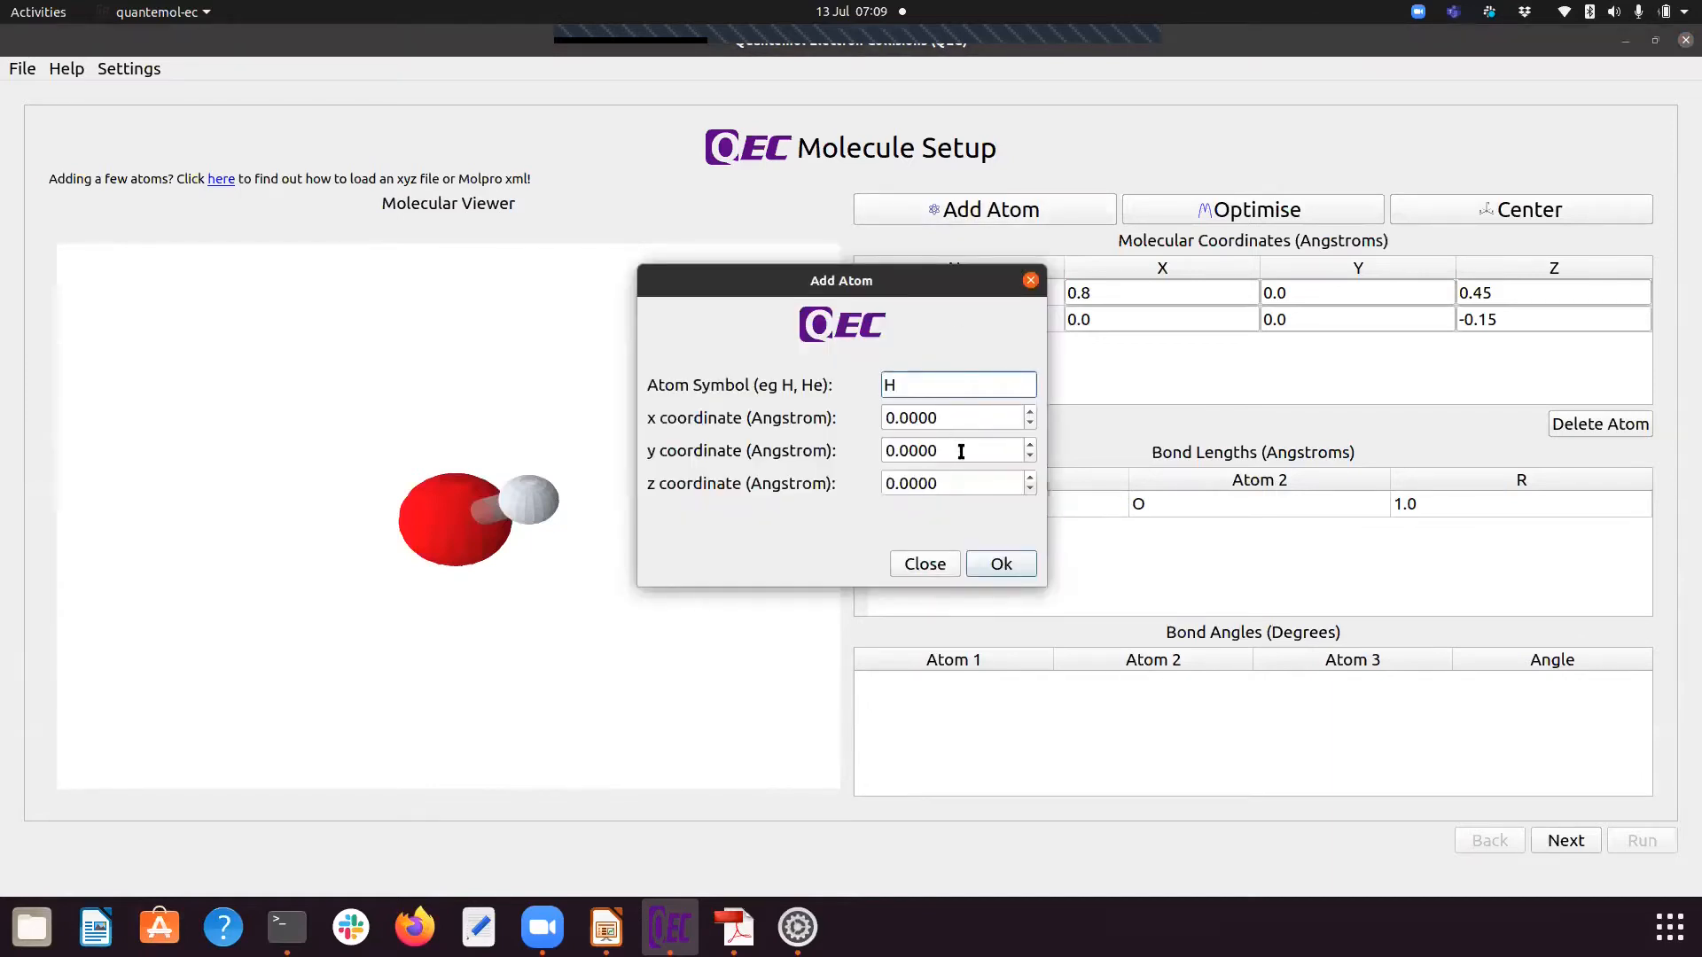
left_click_drag(938, 417, 894, 414)
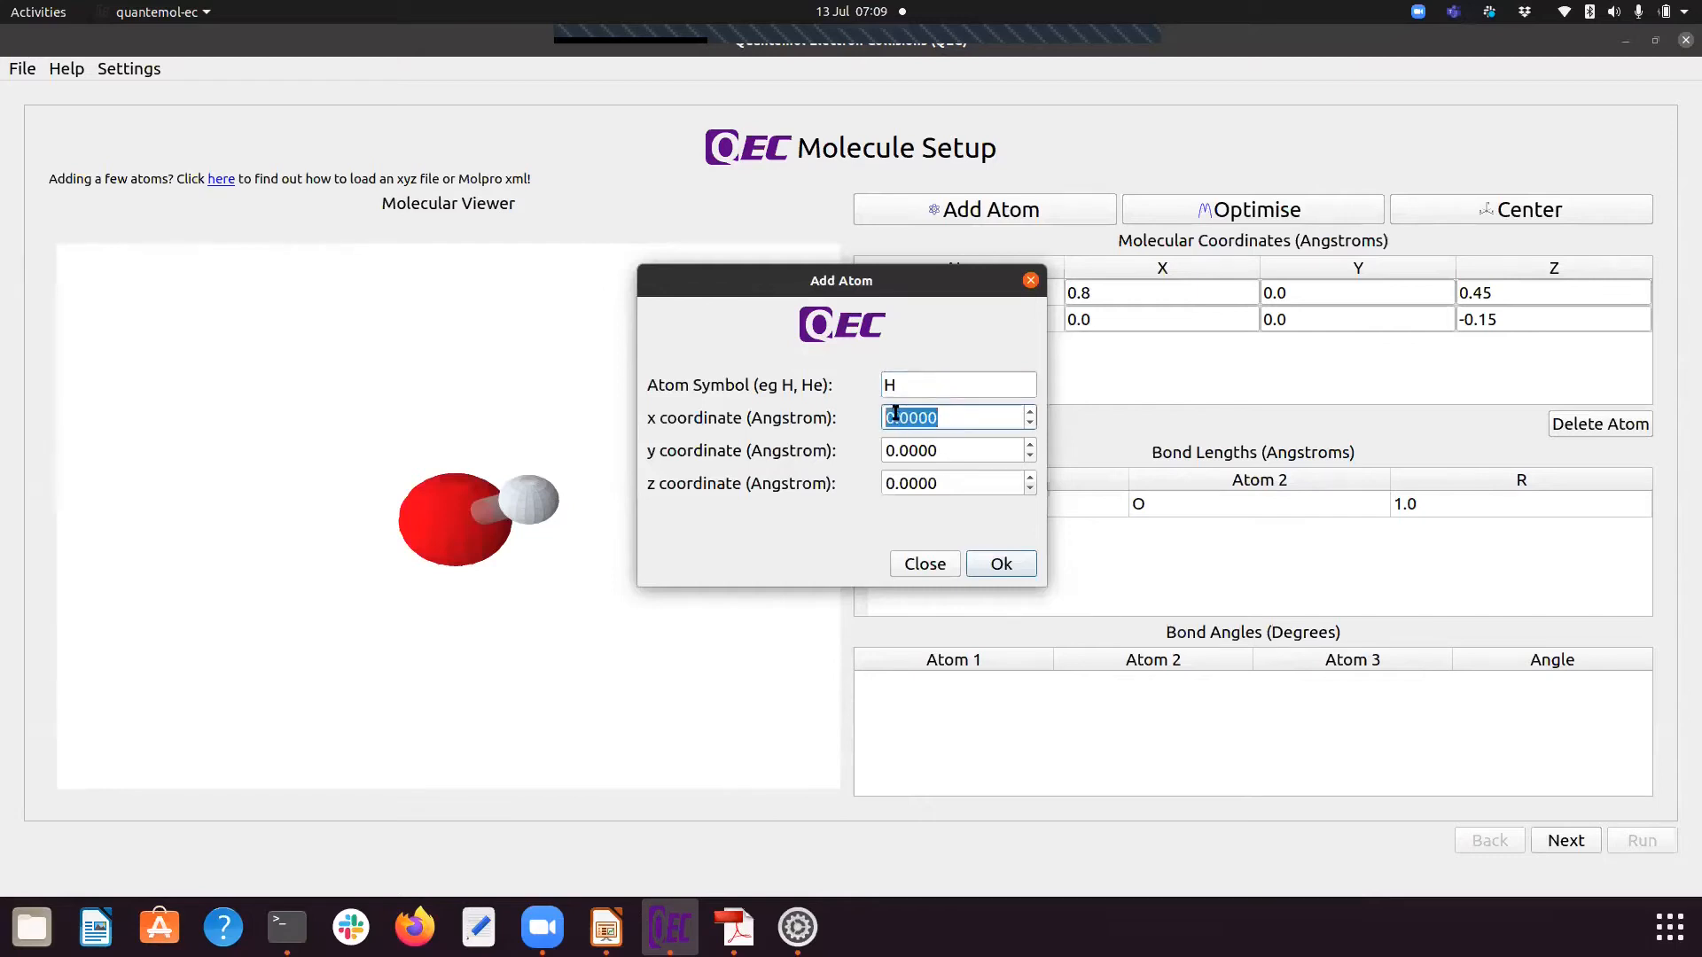
type("-0.8")
left_click(952, 475)
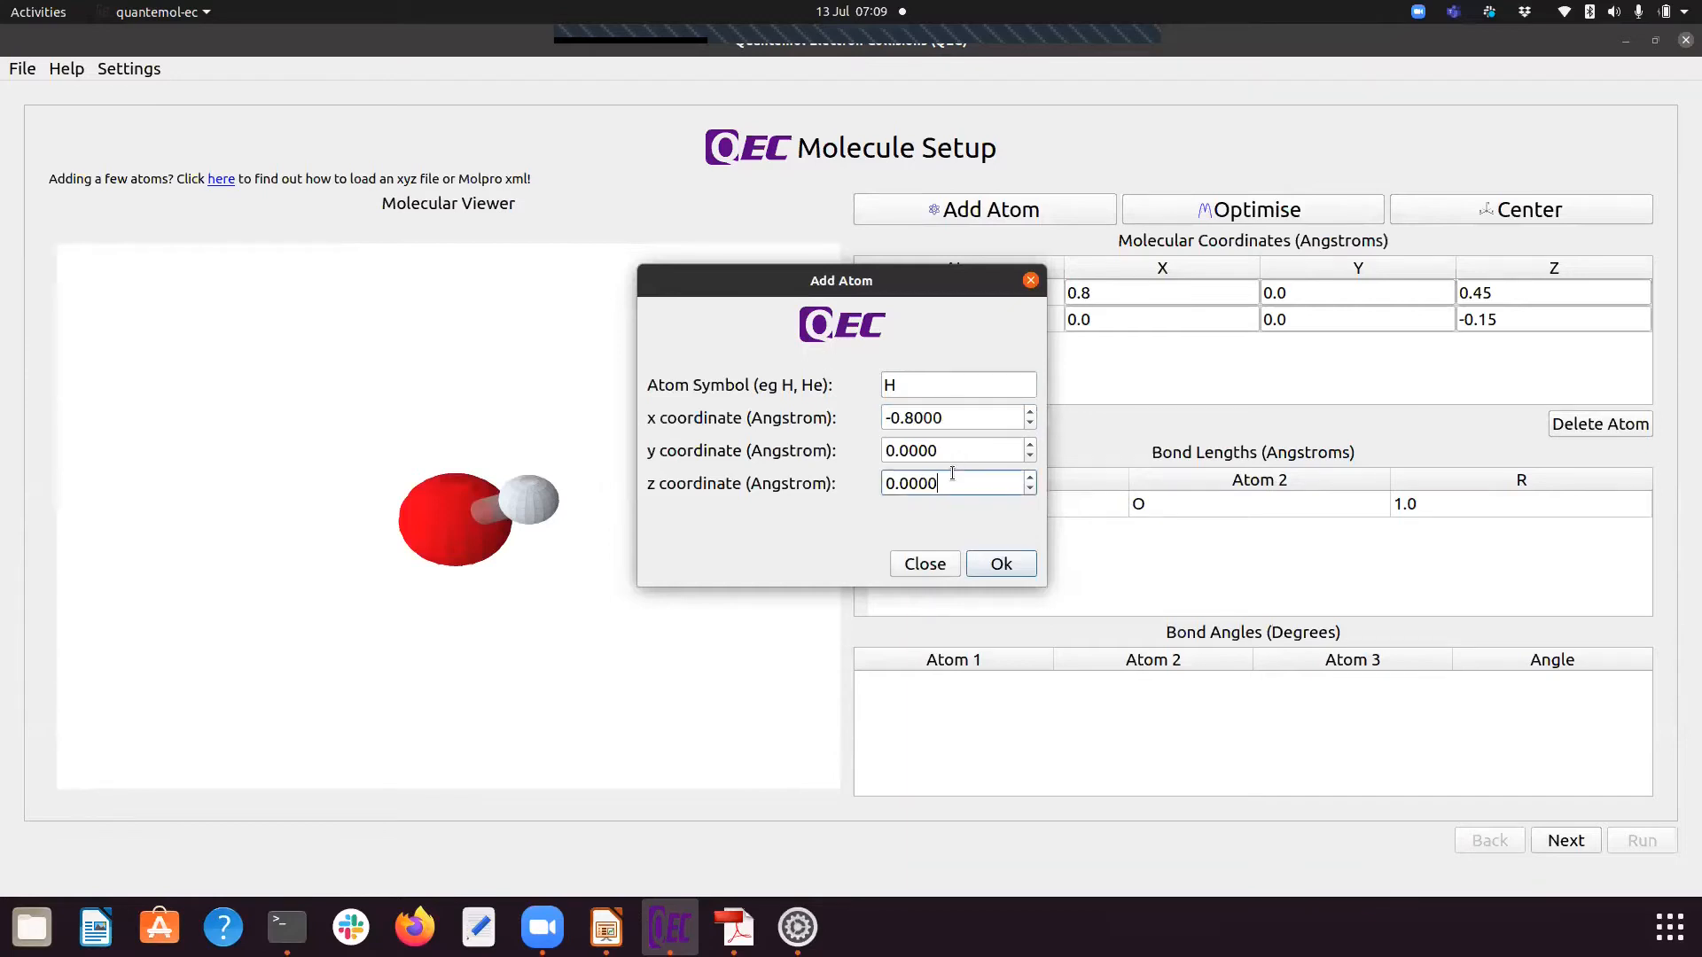
key("BackSpace")
key("BackSpace")
key("BackSpace")
type("45")
left_click(1001, 564)
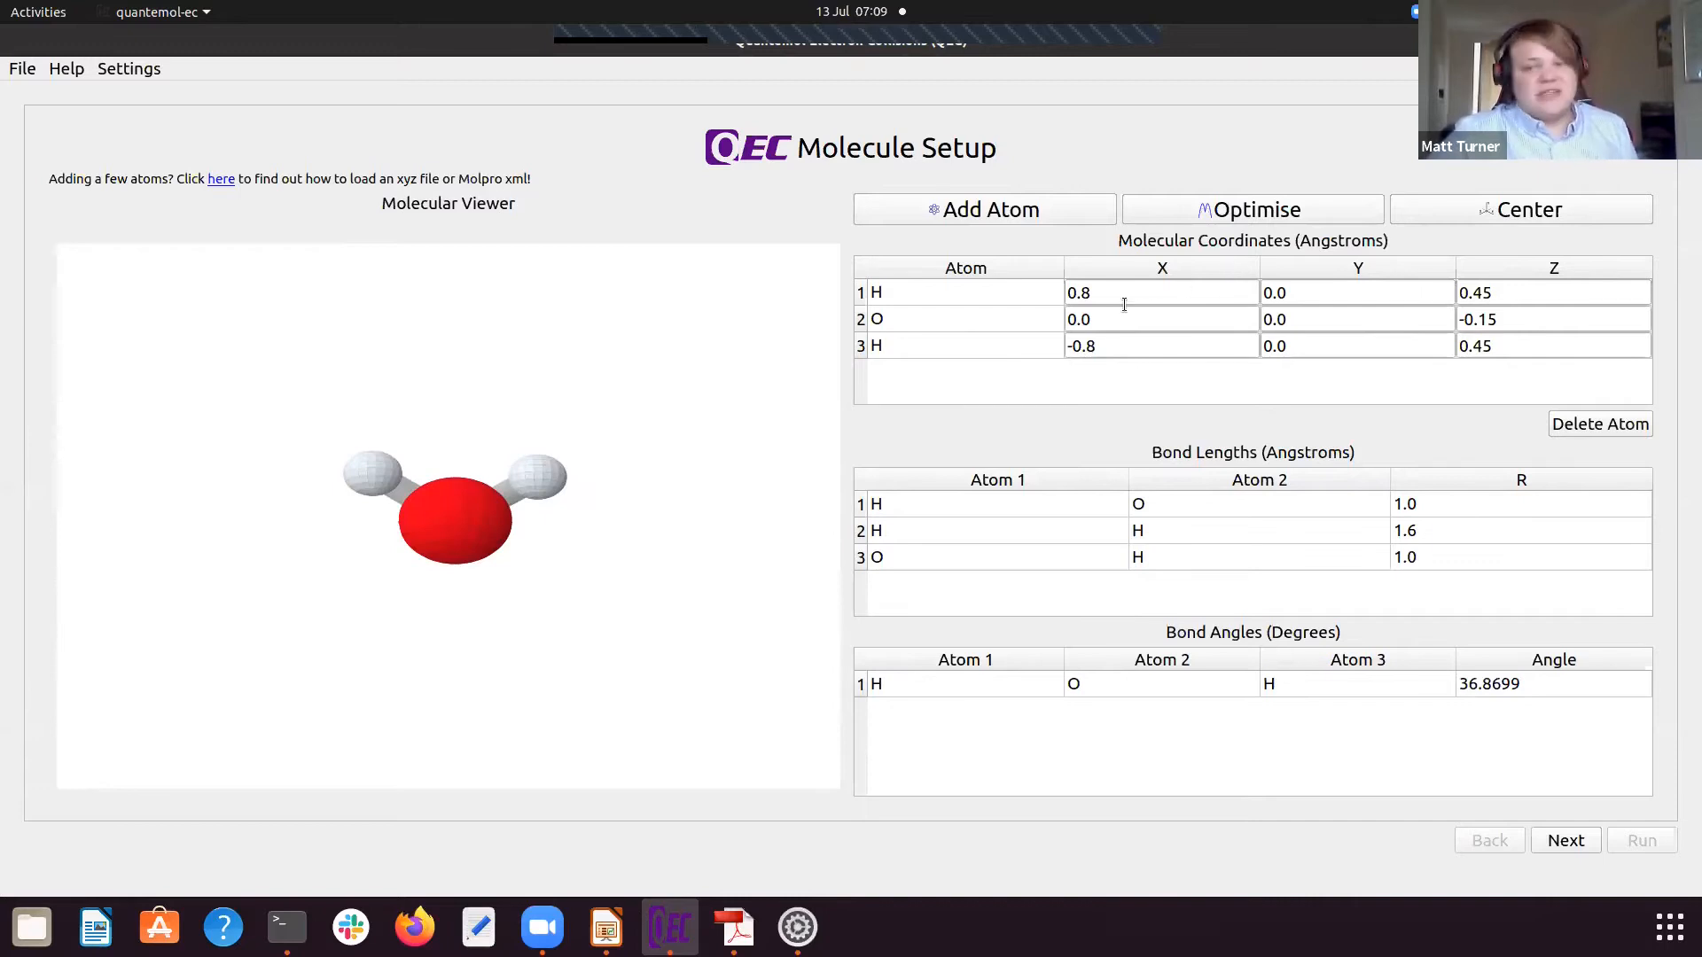
Step: Optimise the hand-built molecule's geometry in Molpro with basis set cc-pVDZ, method HF and charge 0, without saving the geometry file
left_click(1212, 213)
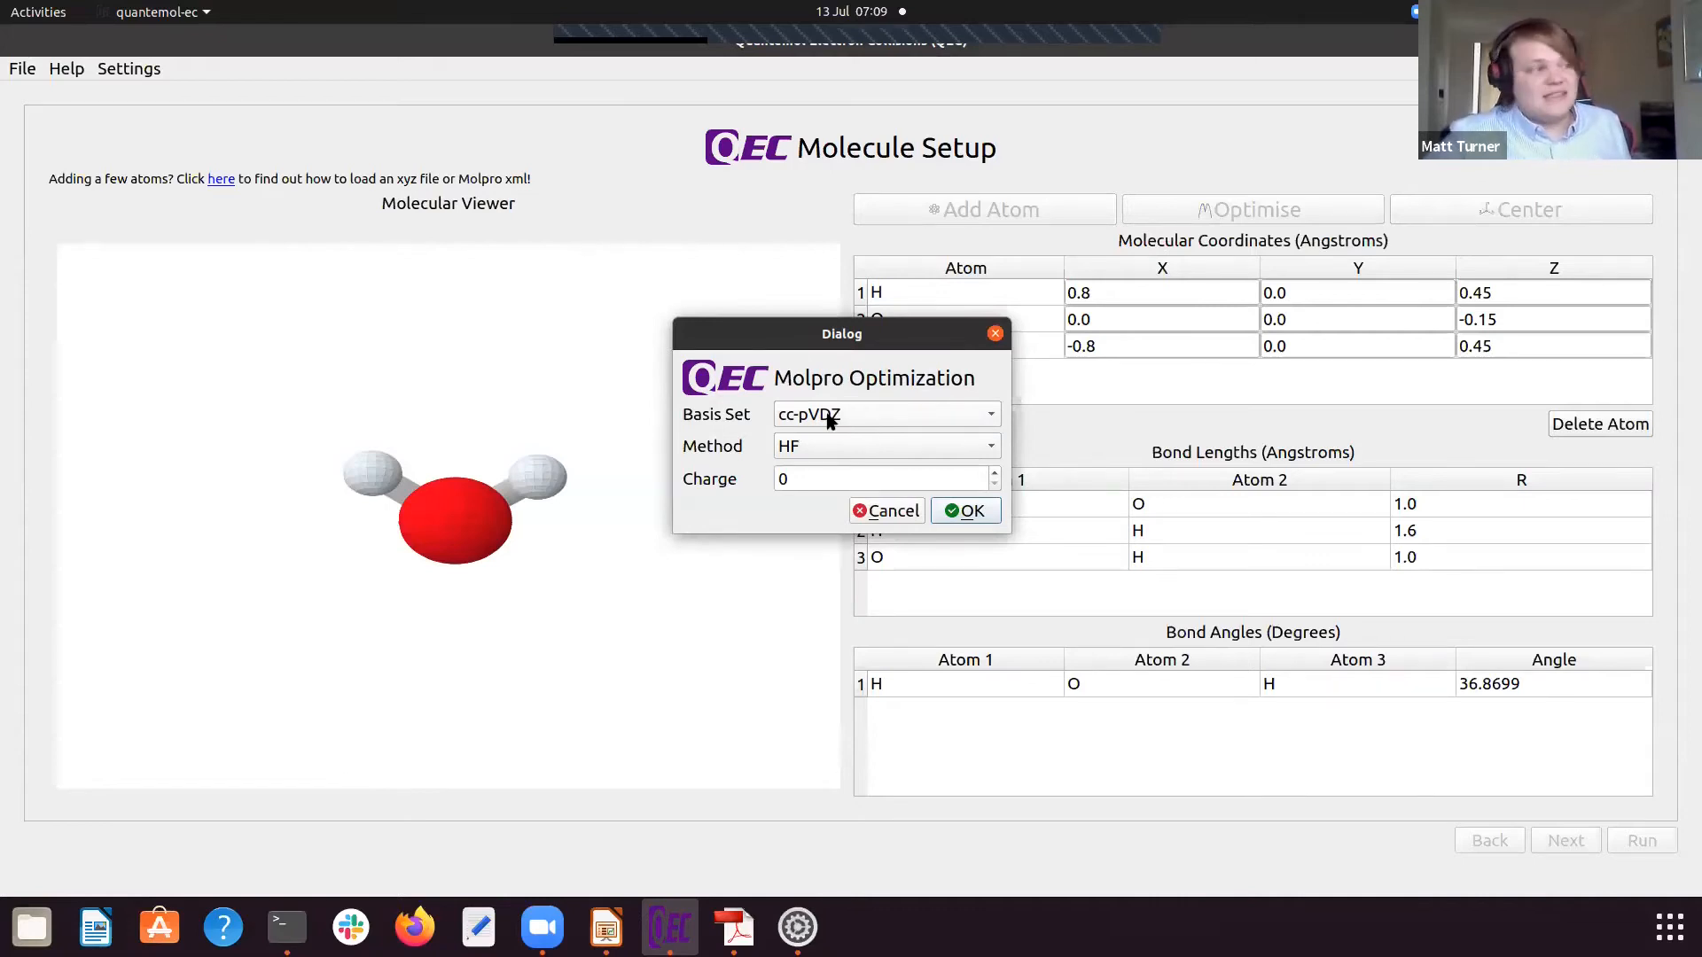
left_click(832, 447)
left_click(833, 448)
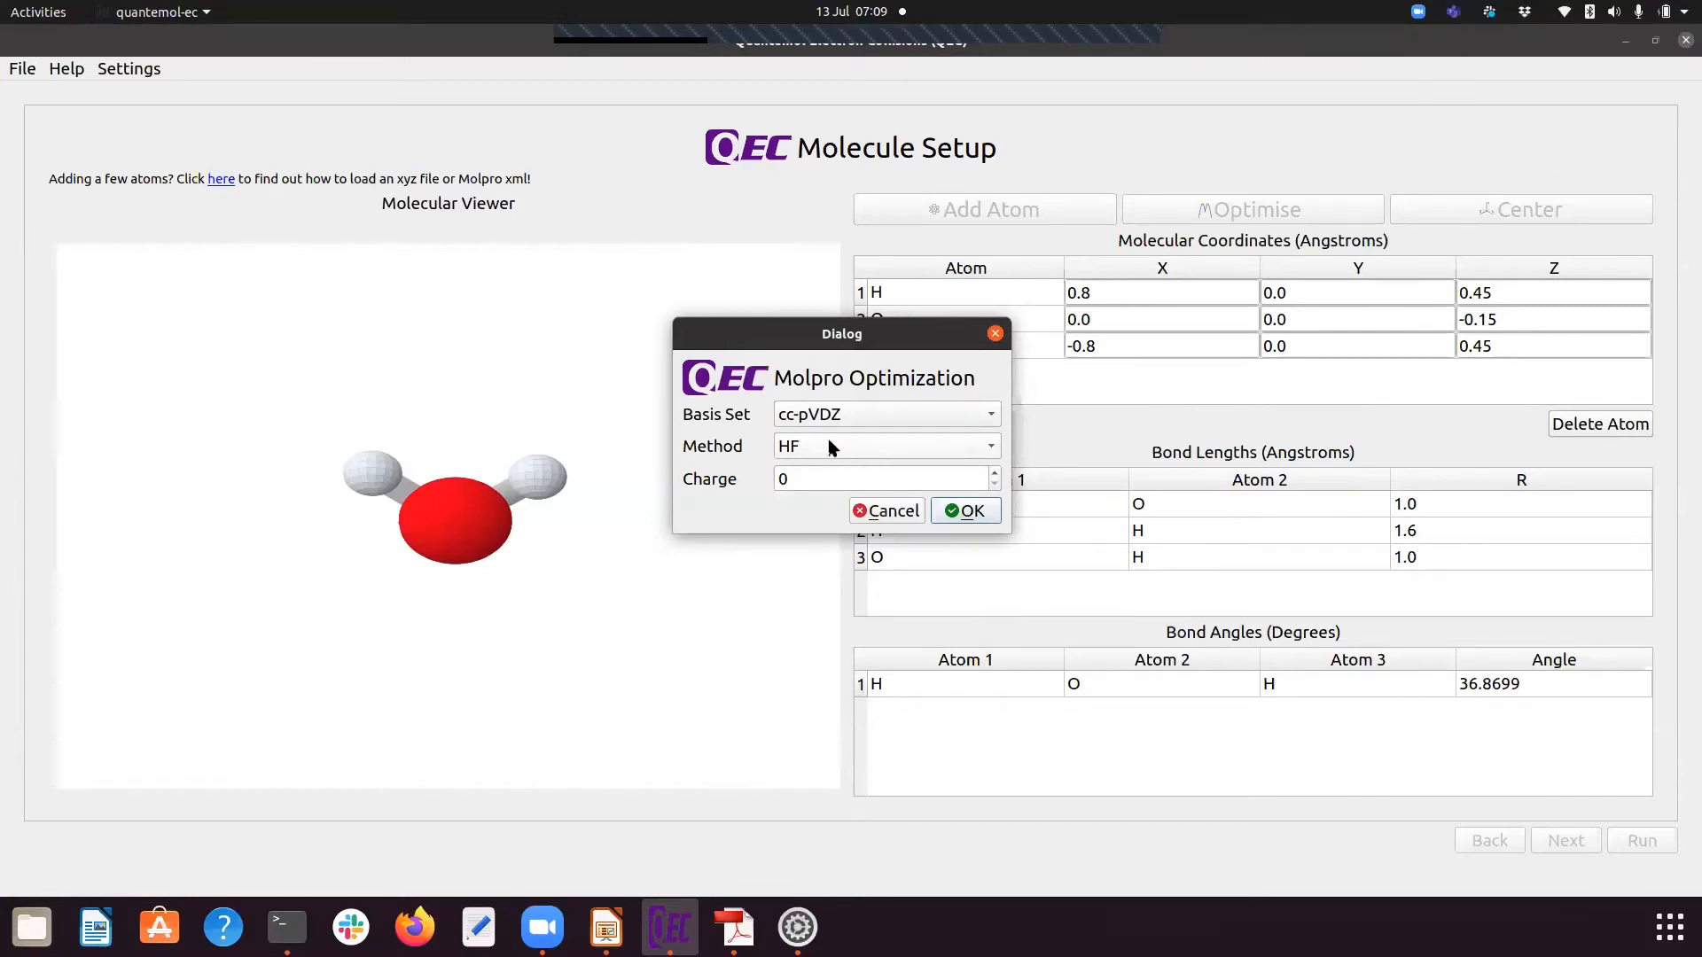
left_click(977, 506)
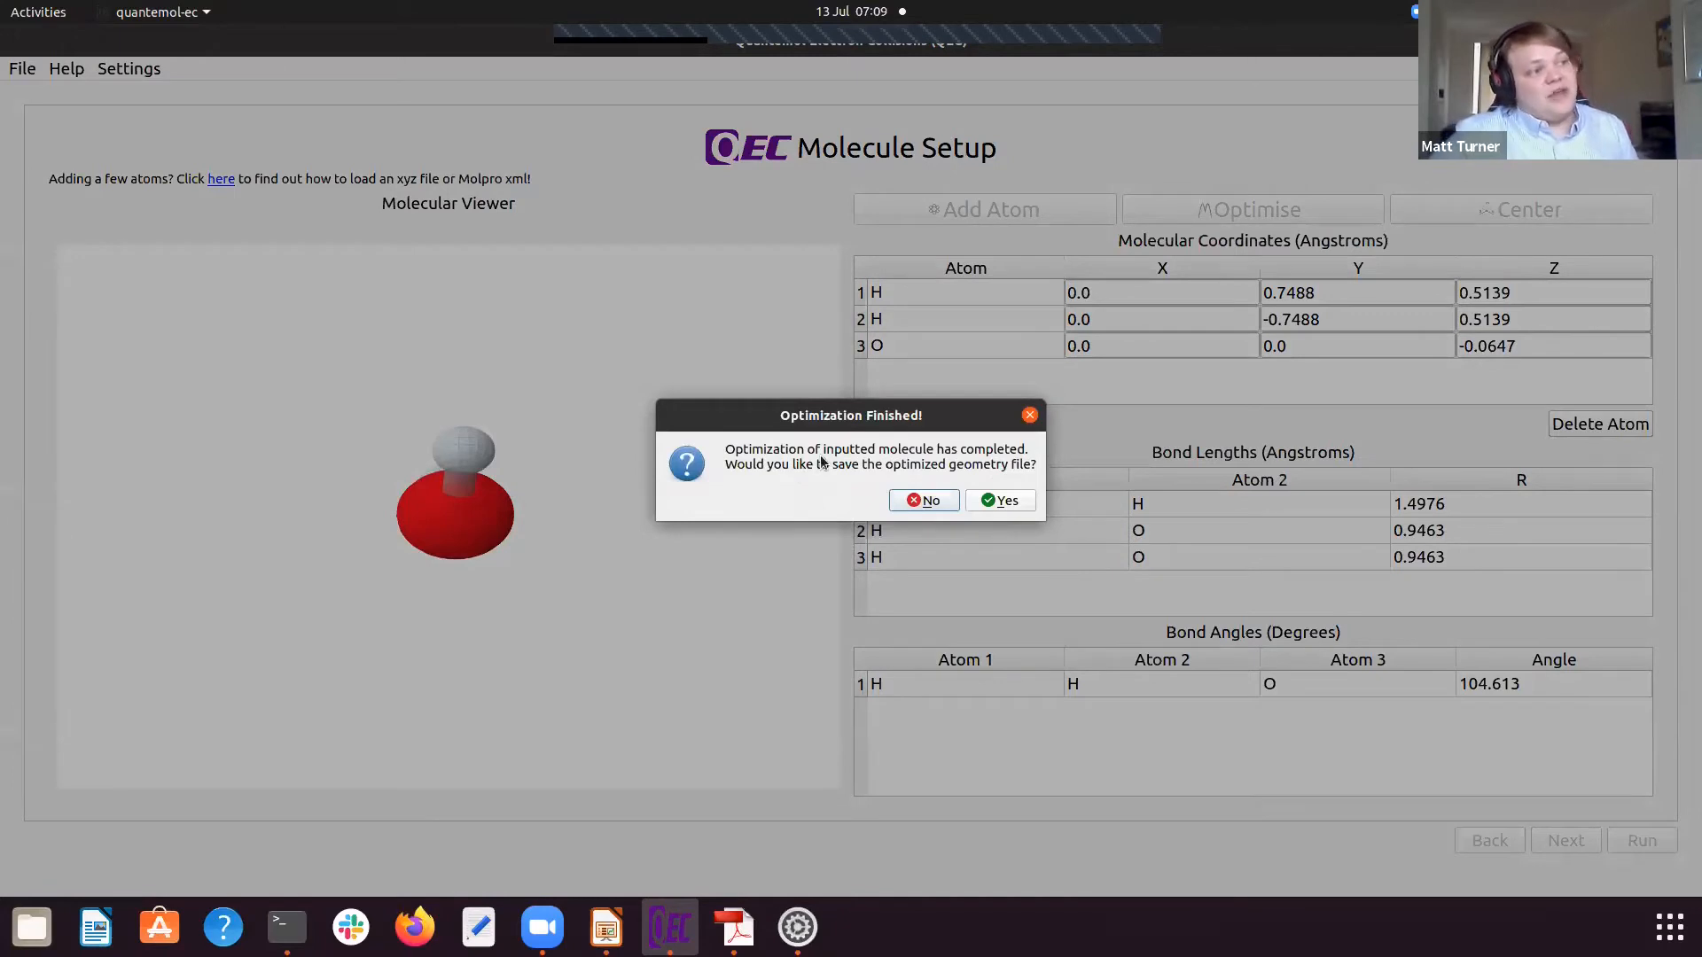
left_click(938, 501)
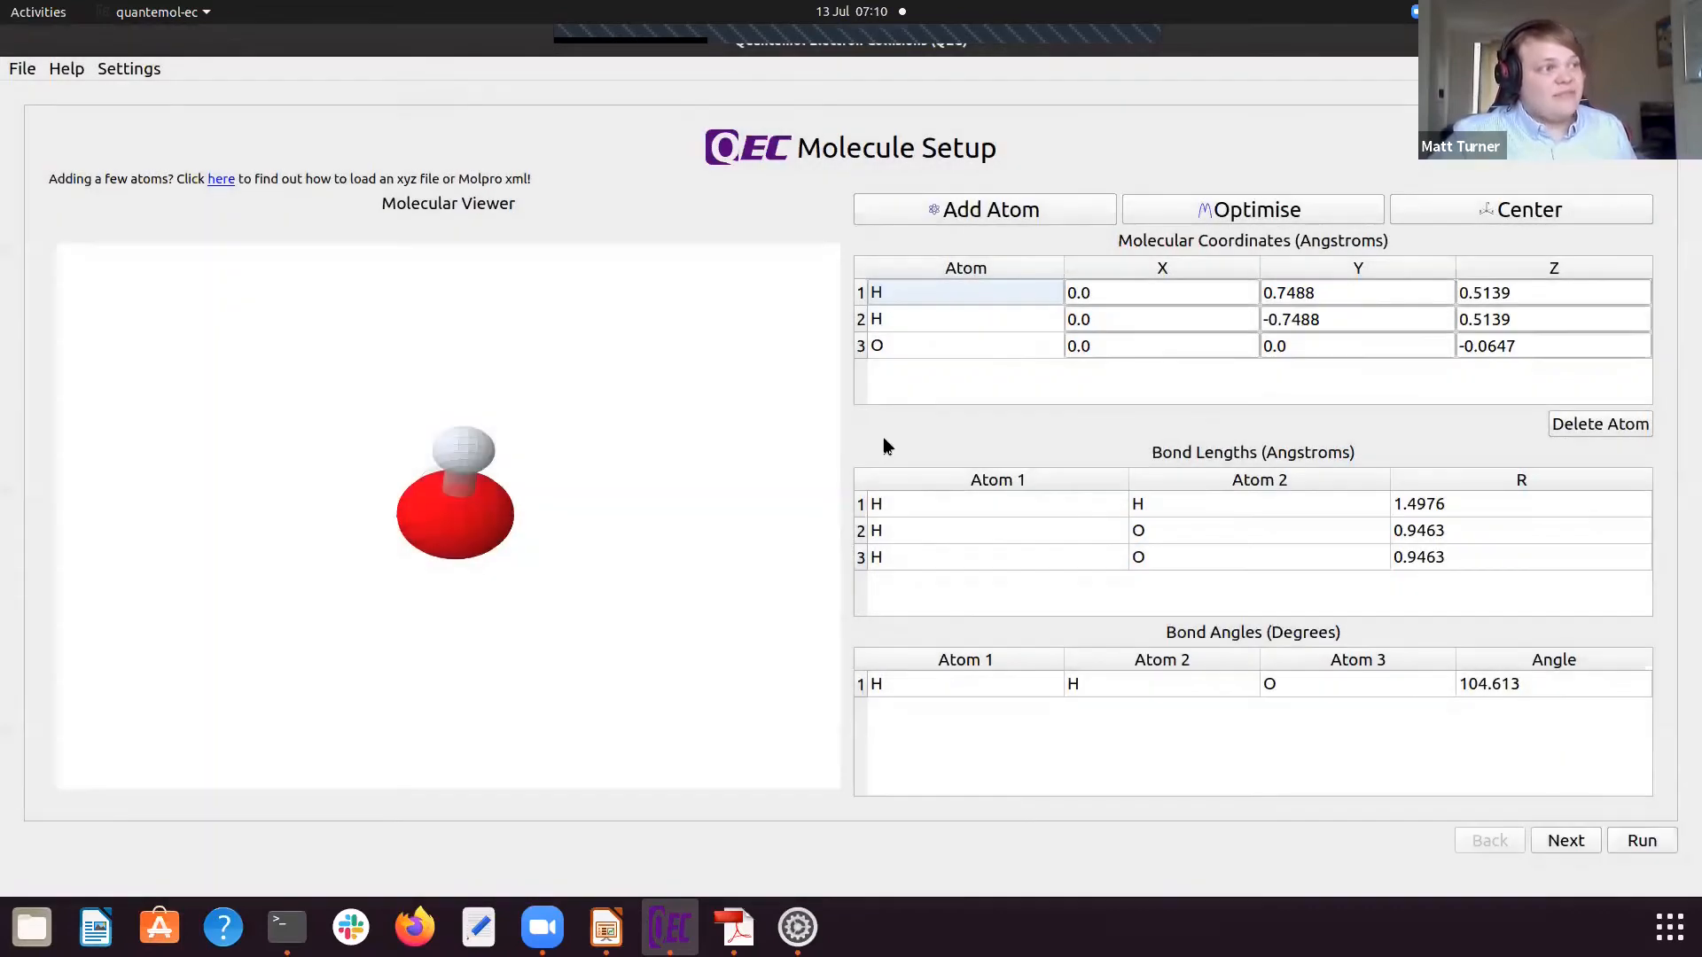
left_click_drag(509, 340, 634, 449)
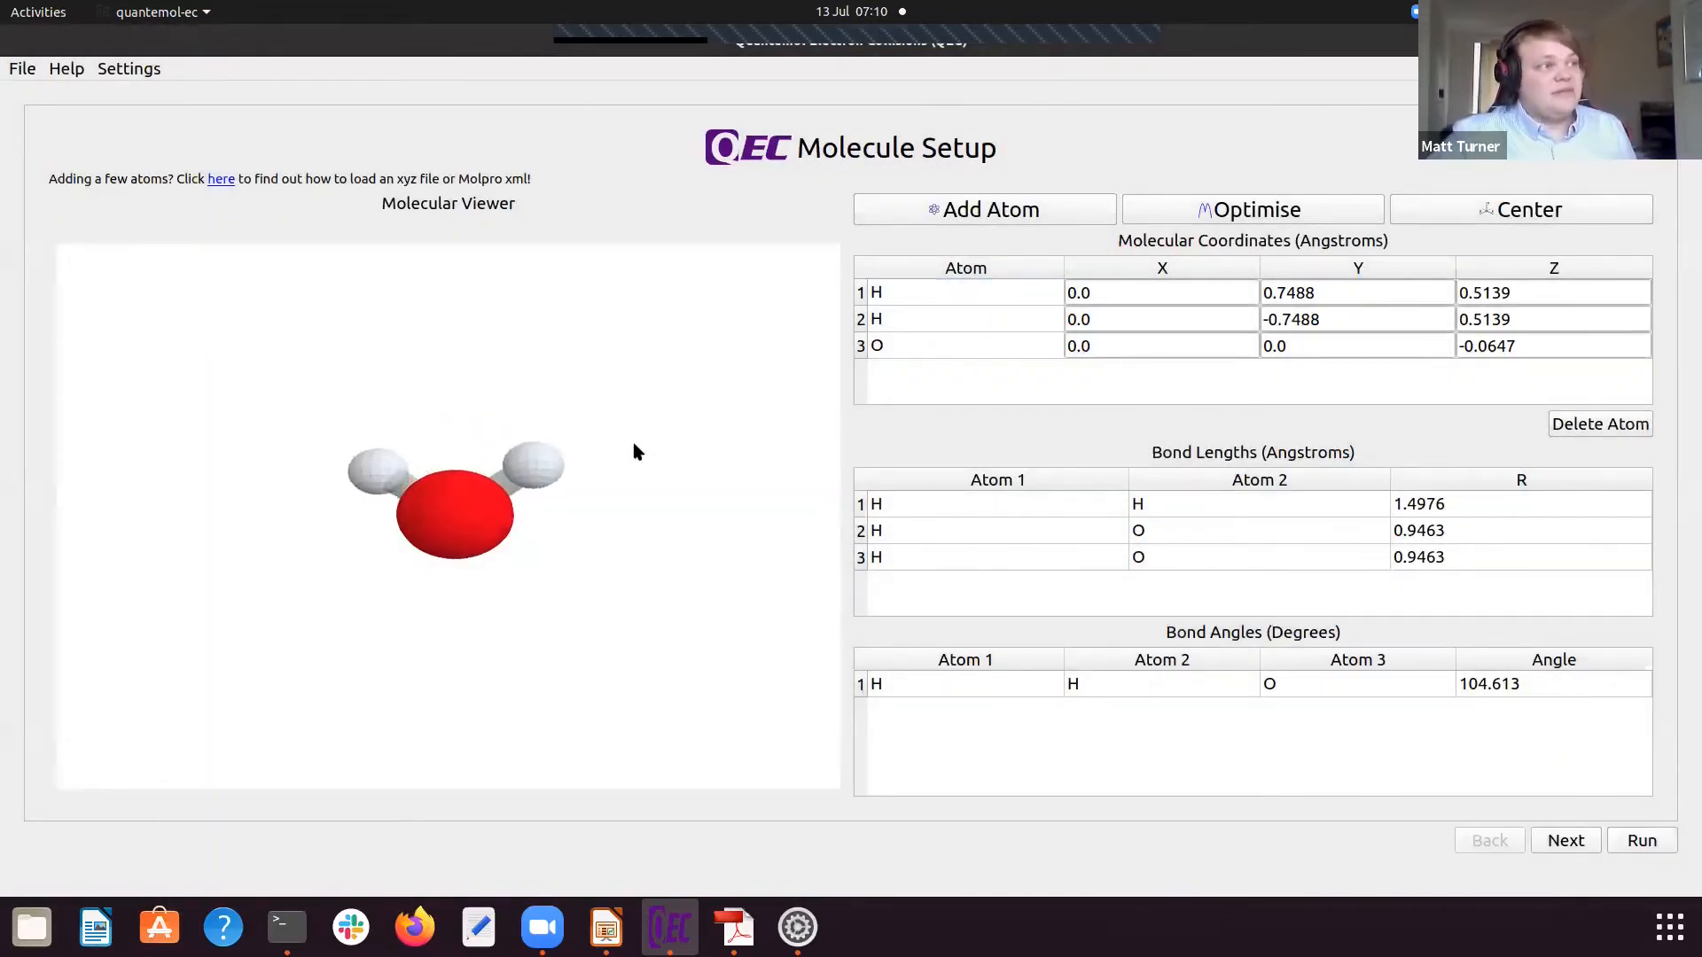
Step: Clear the current molecule data and load the geometry file water.xyz from the QECWorkspace folder
left_click(26, 71)
mouse_move(39, 121)
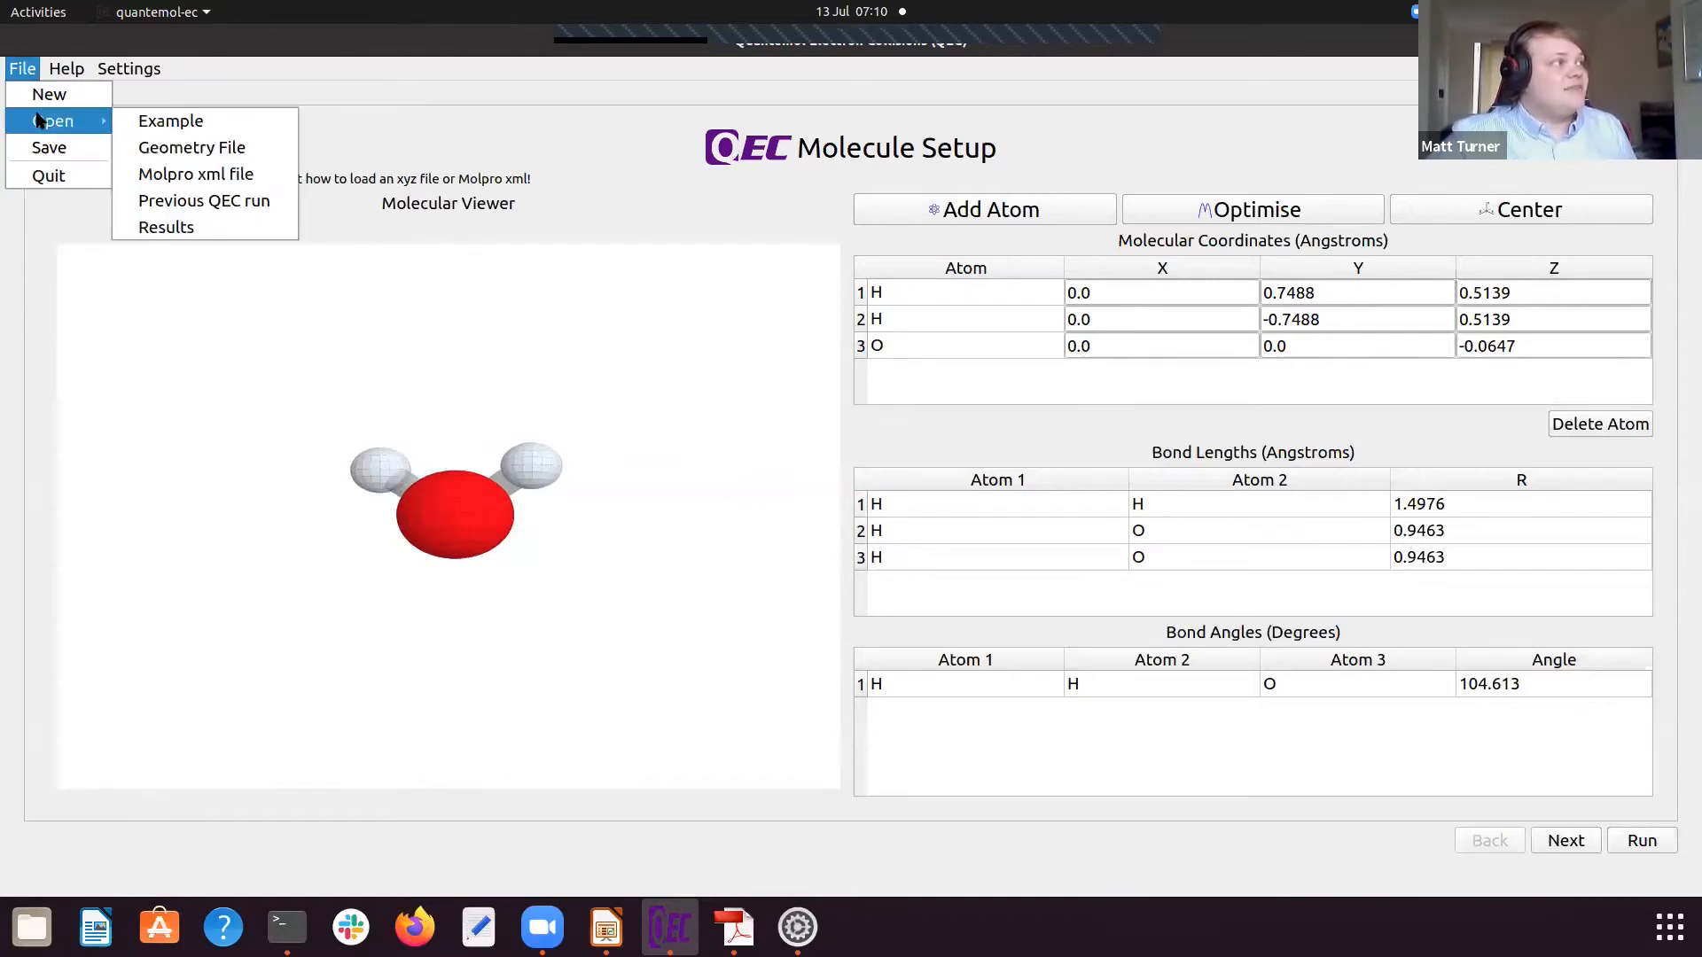
left_click(184, 145)
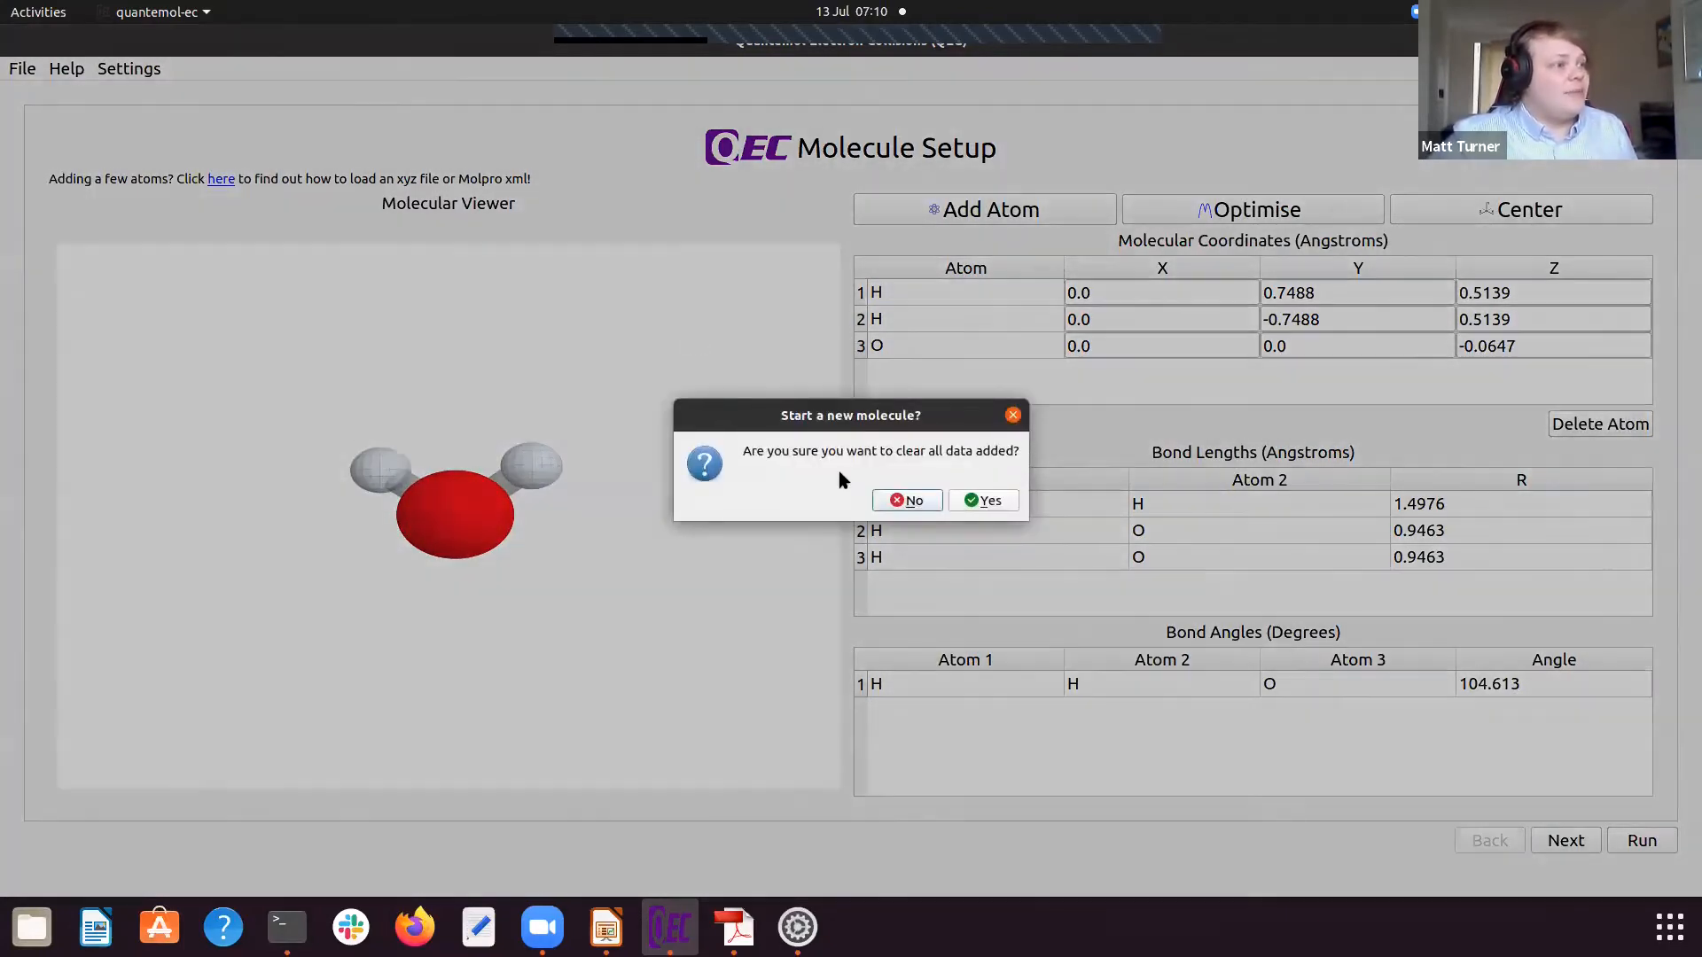
left_click(983, 501)
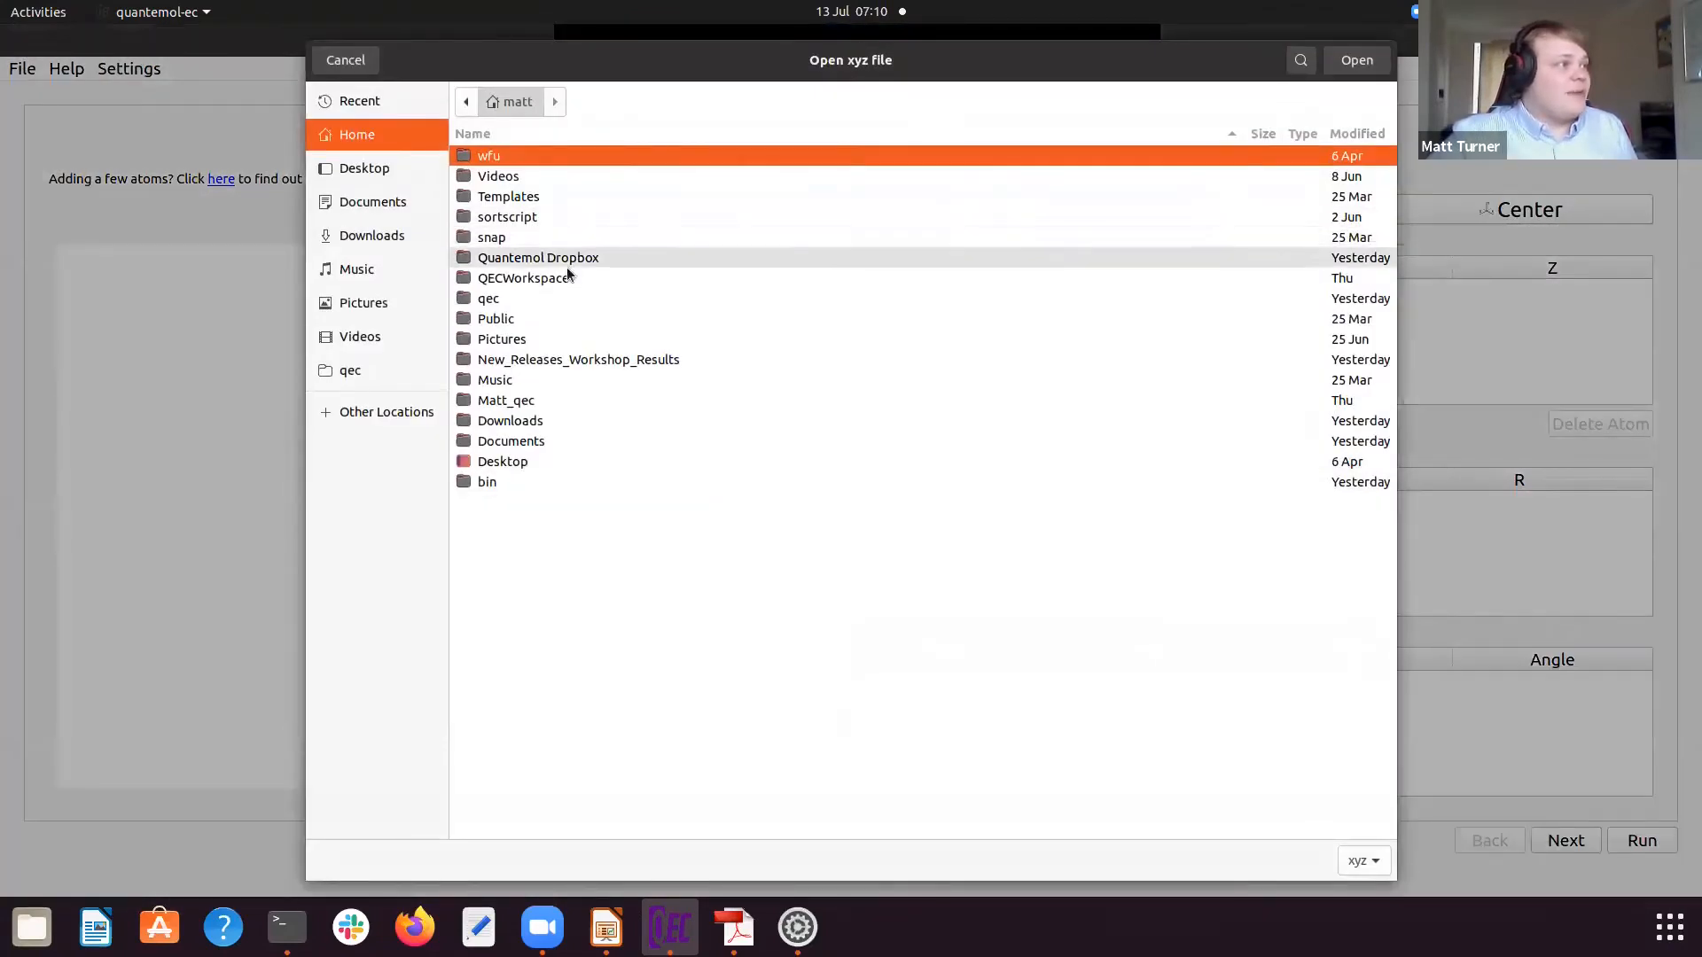
double_click(568, 276)
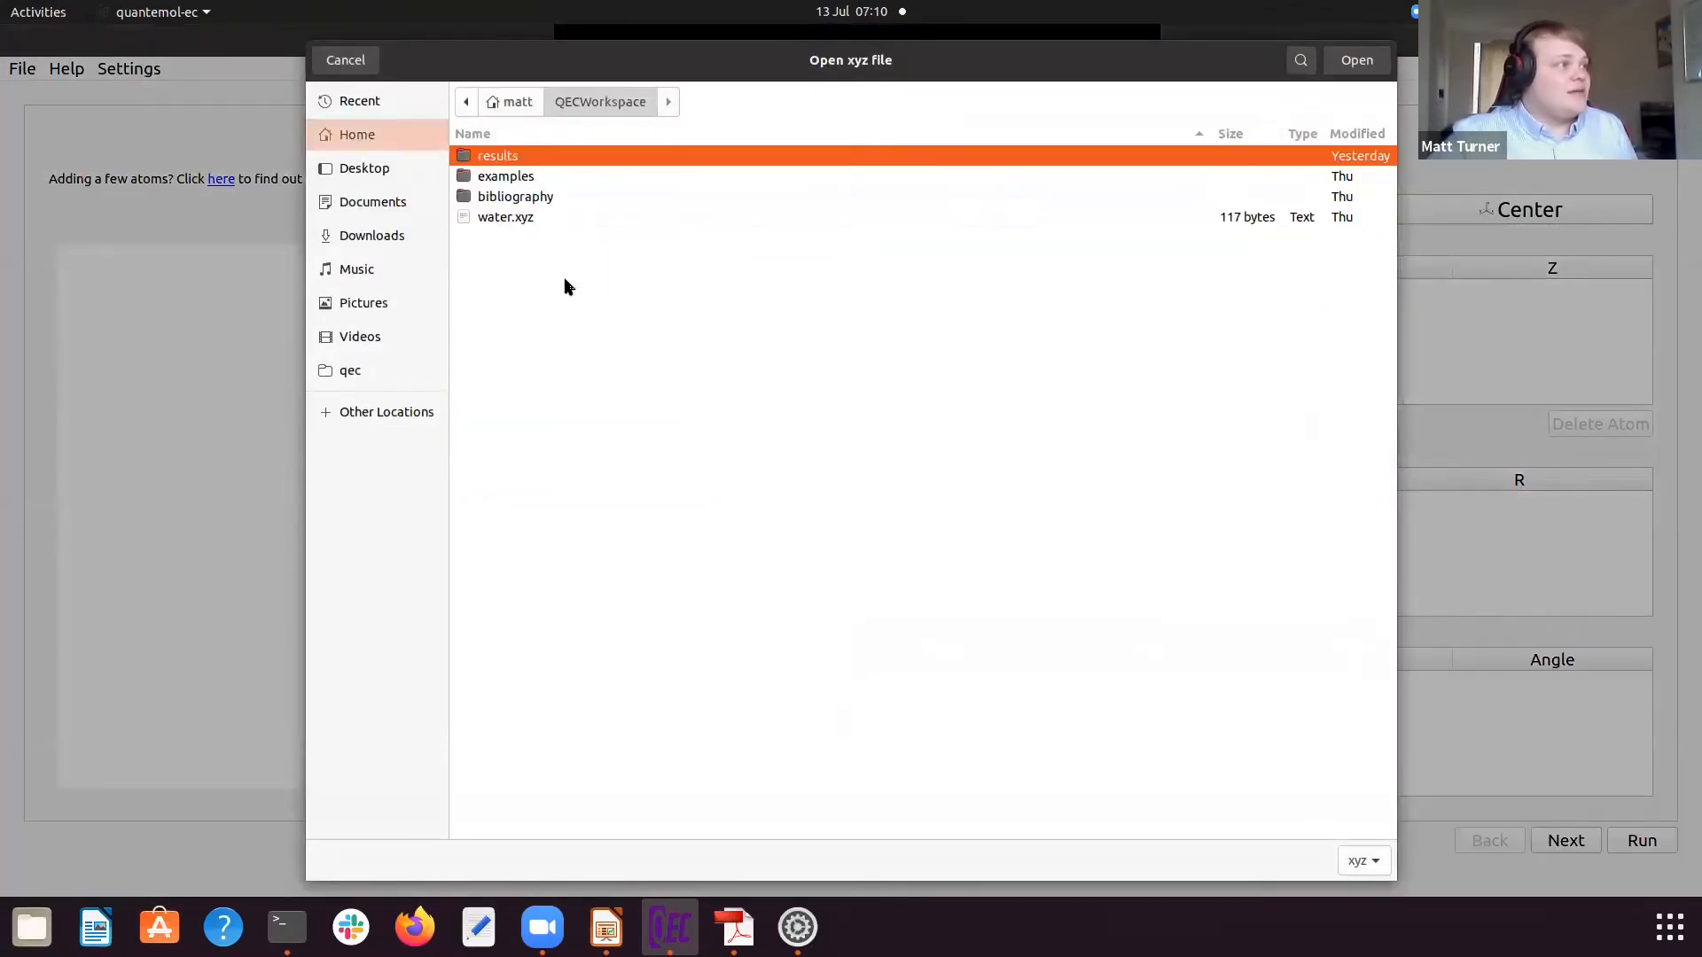
left_click(520, 221)
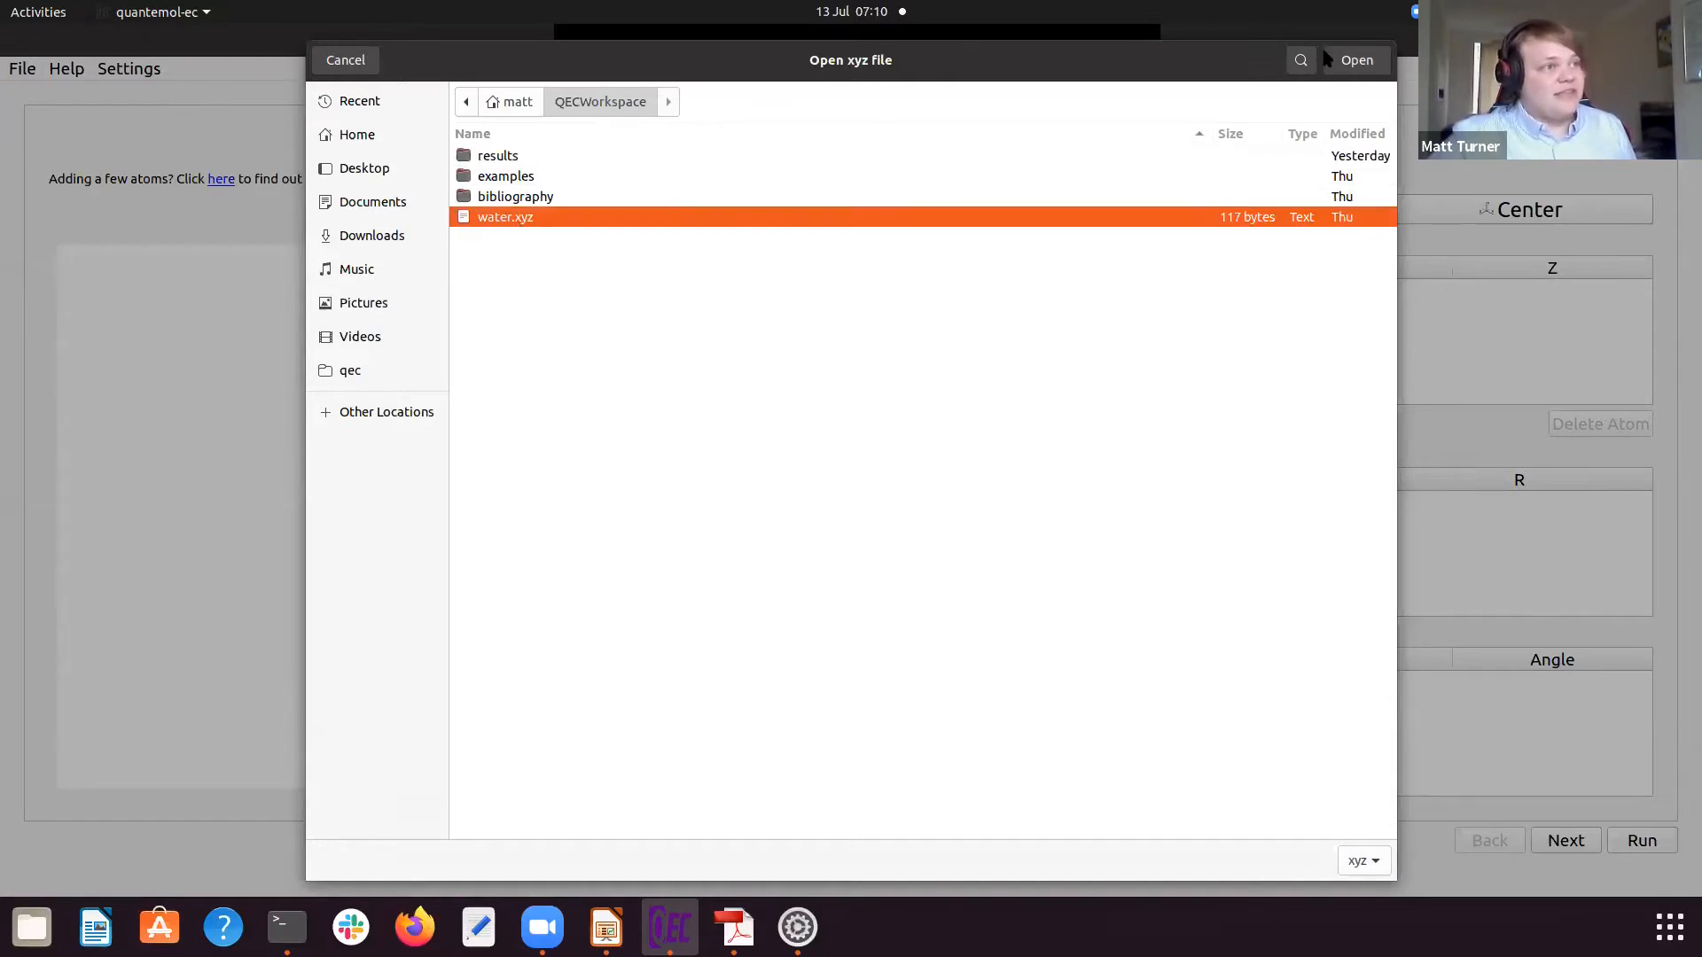
left_click(1356, 60)
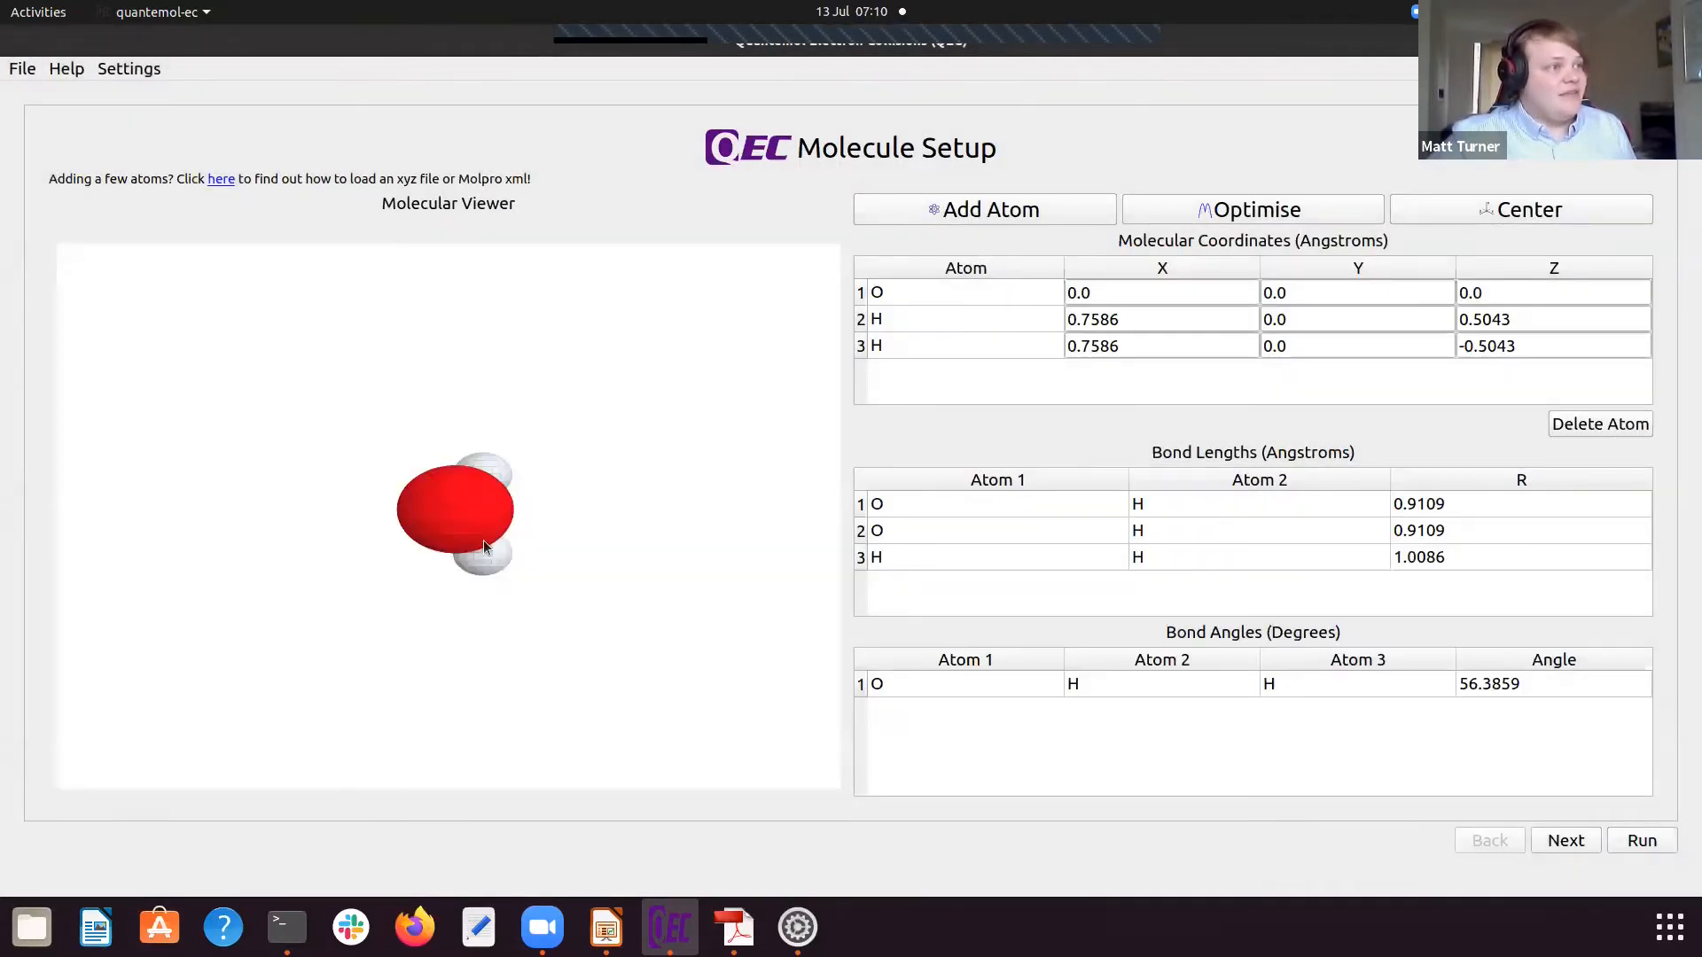
Step: Optimise the loaded water molecule's geometry with the default Molpro settings and decline saving the optimised geometry file
left_click_drag(482, 539, 573, 600)
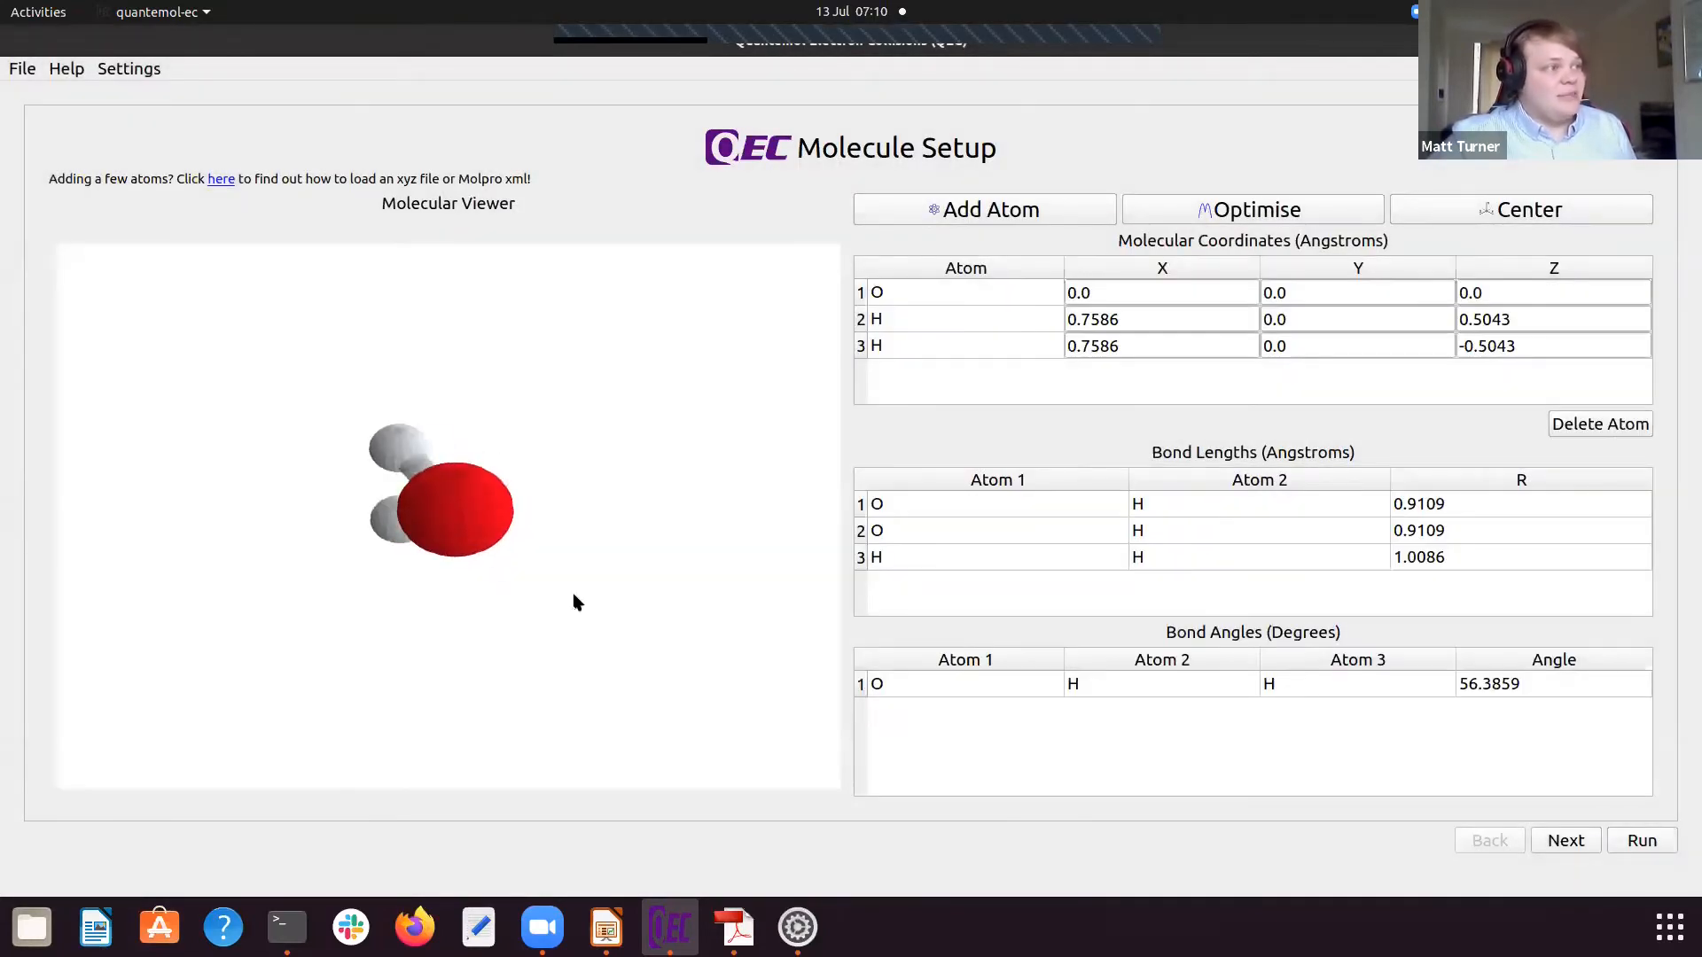
left_click(1199, 213)
left_click(960, 511)
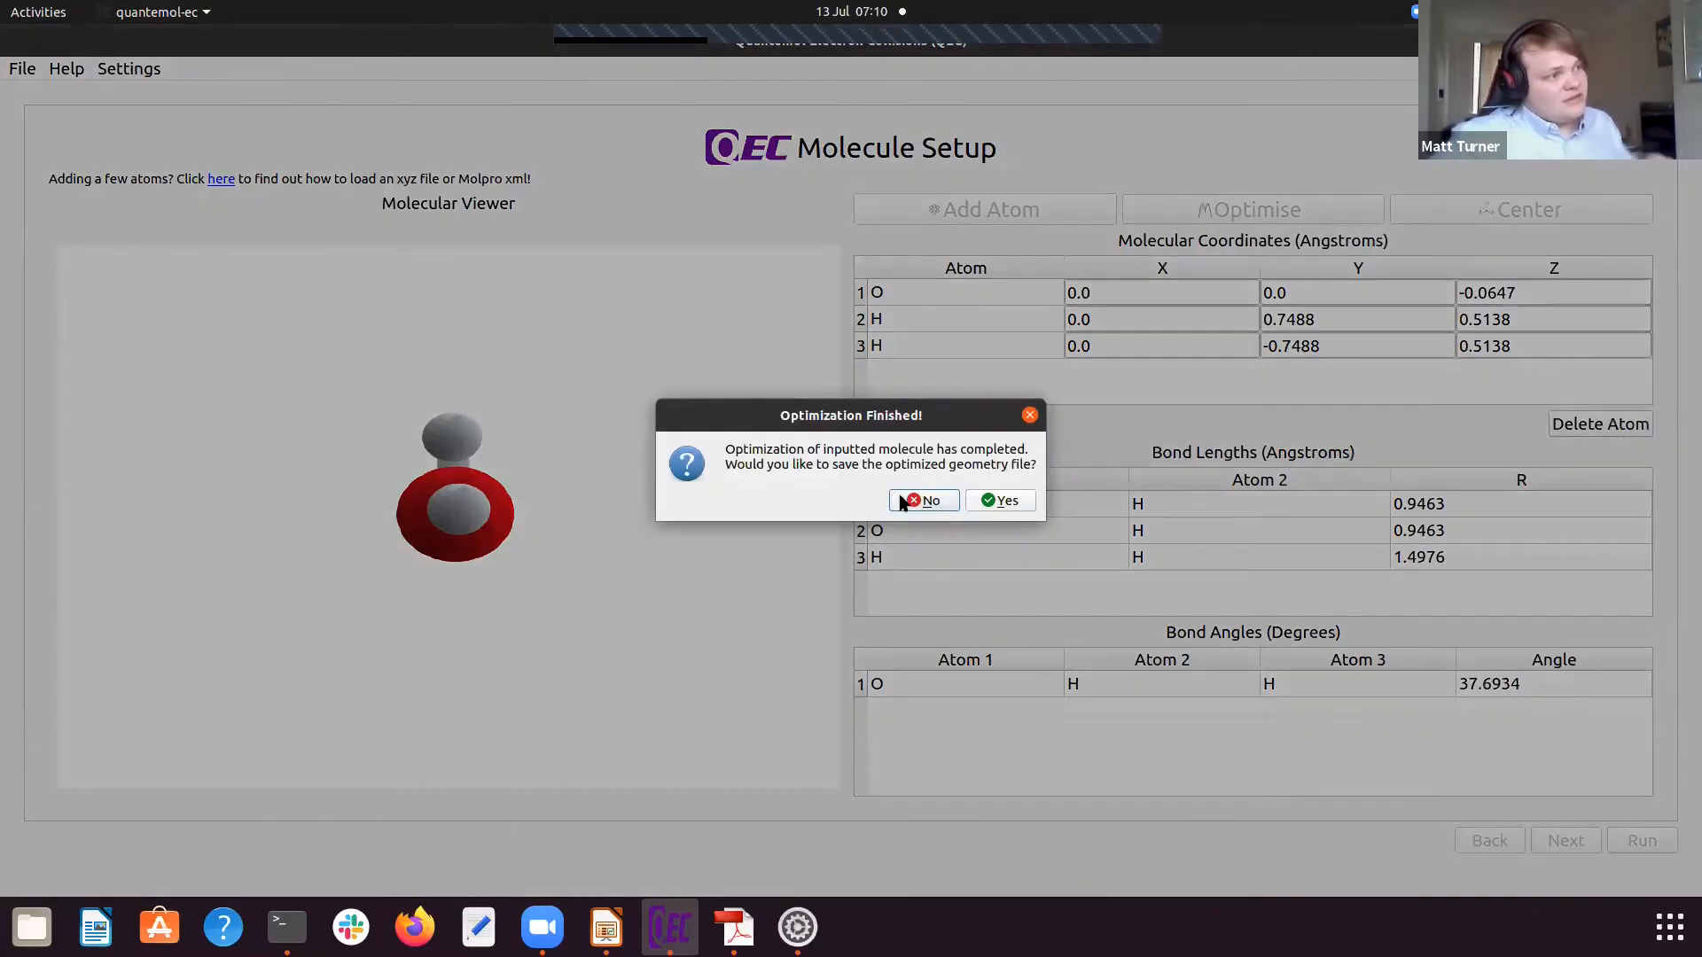
left_click(906, 501)
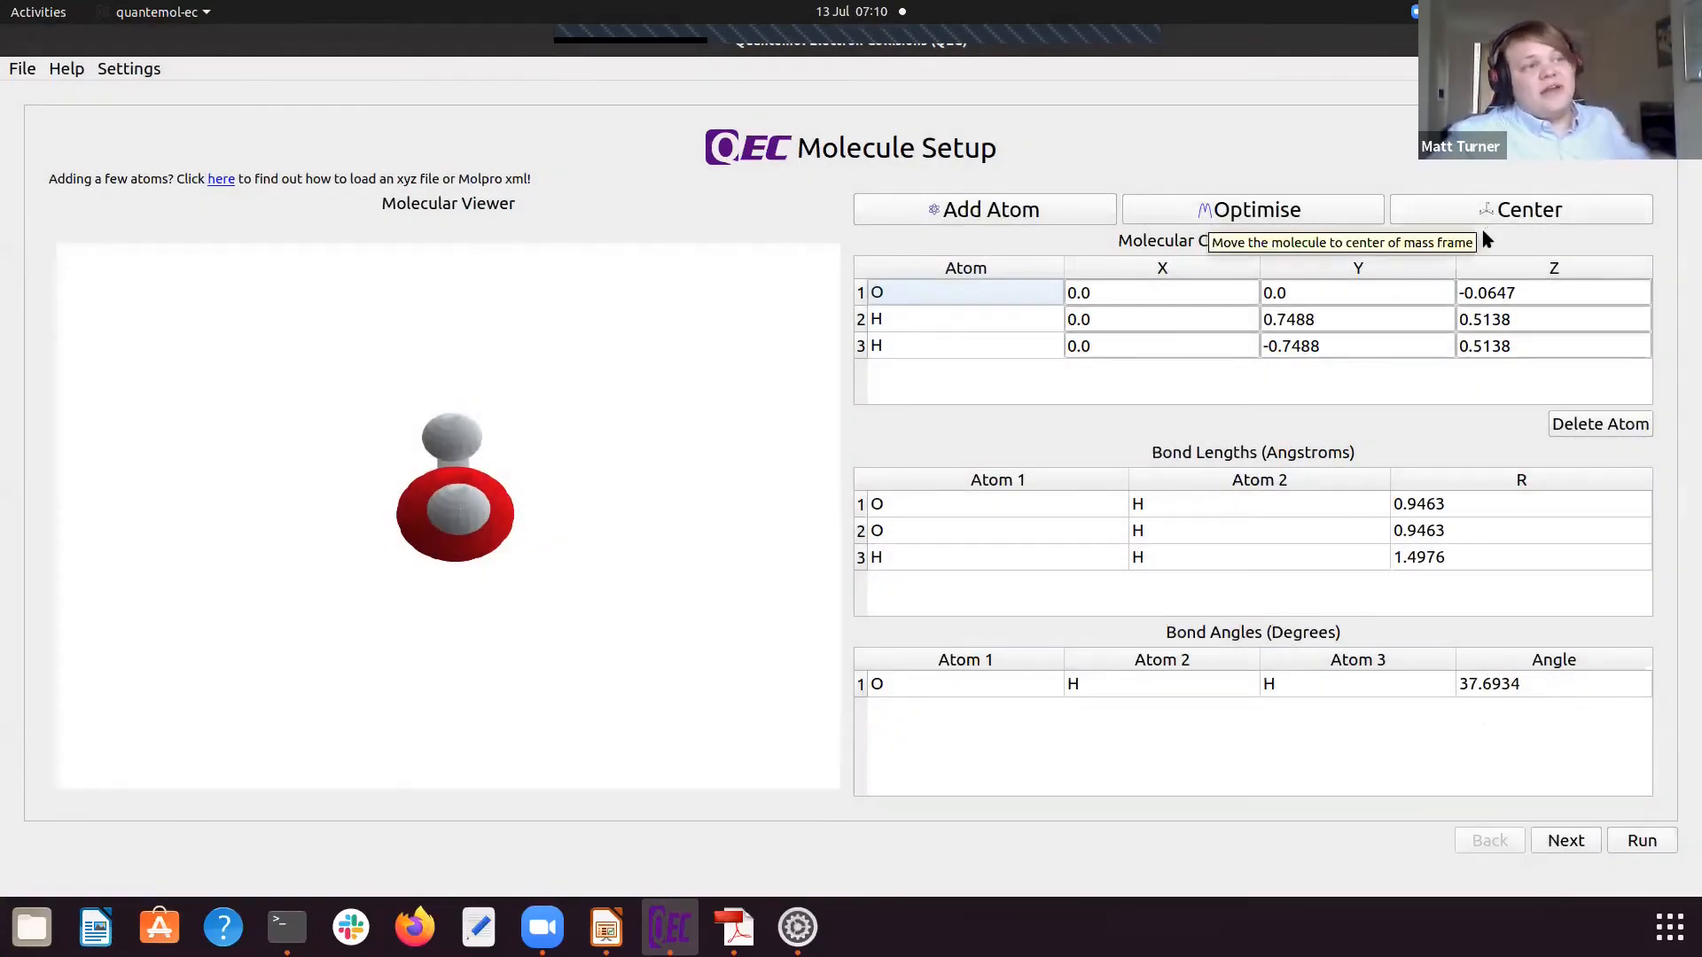
Step: Move the molecule to its center of mass frame and proceed to Molpro Setup, running the point group identification
left_click(1504, 212)
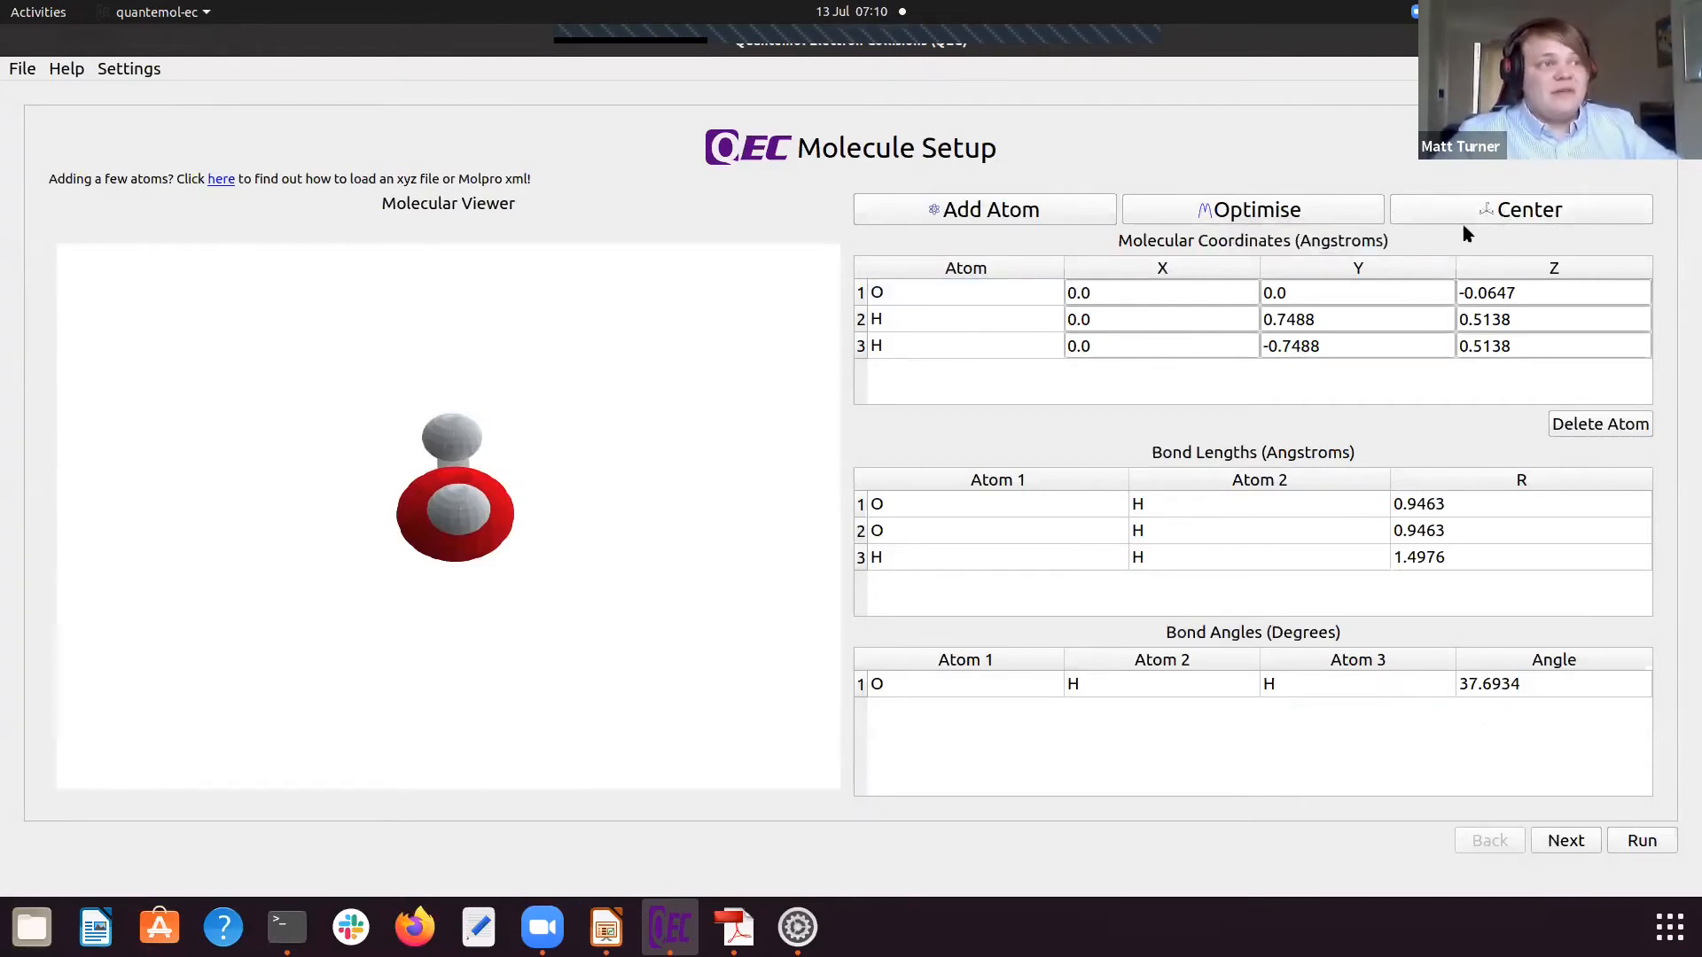
left_click_drag(545, 517, 703, 475)
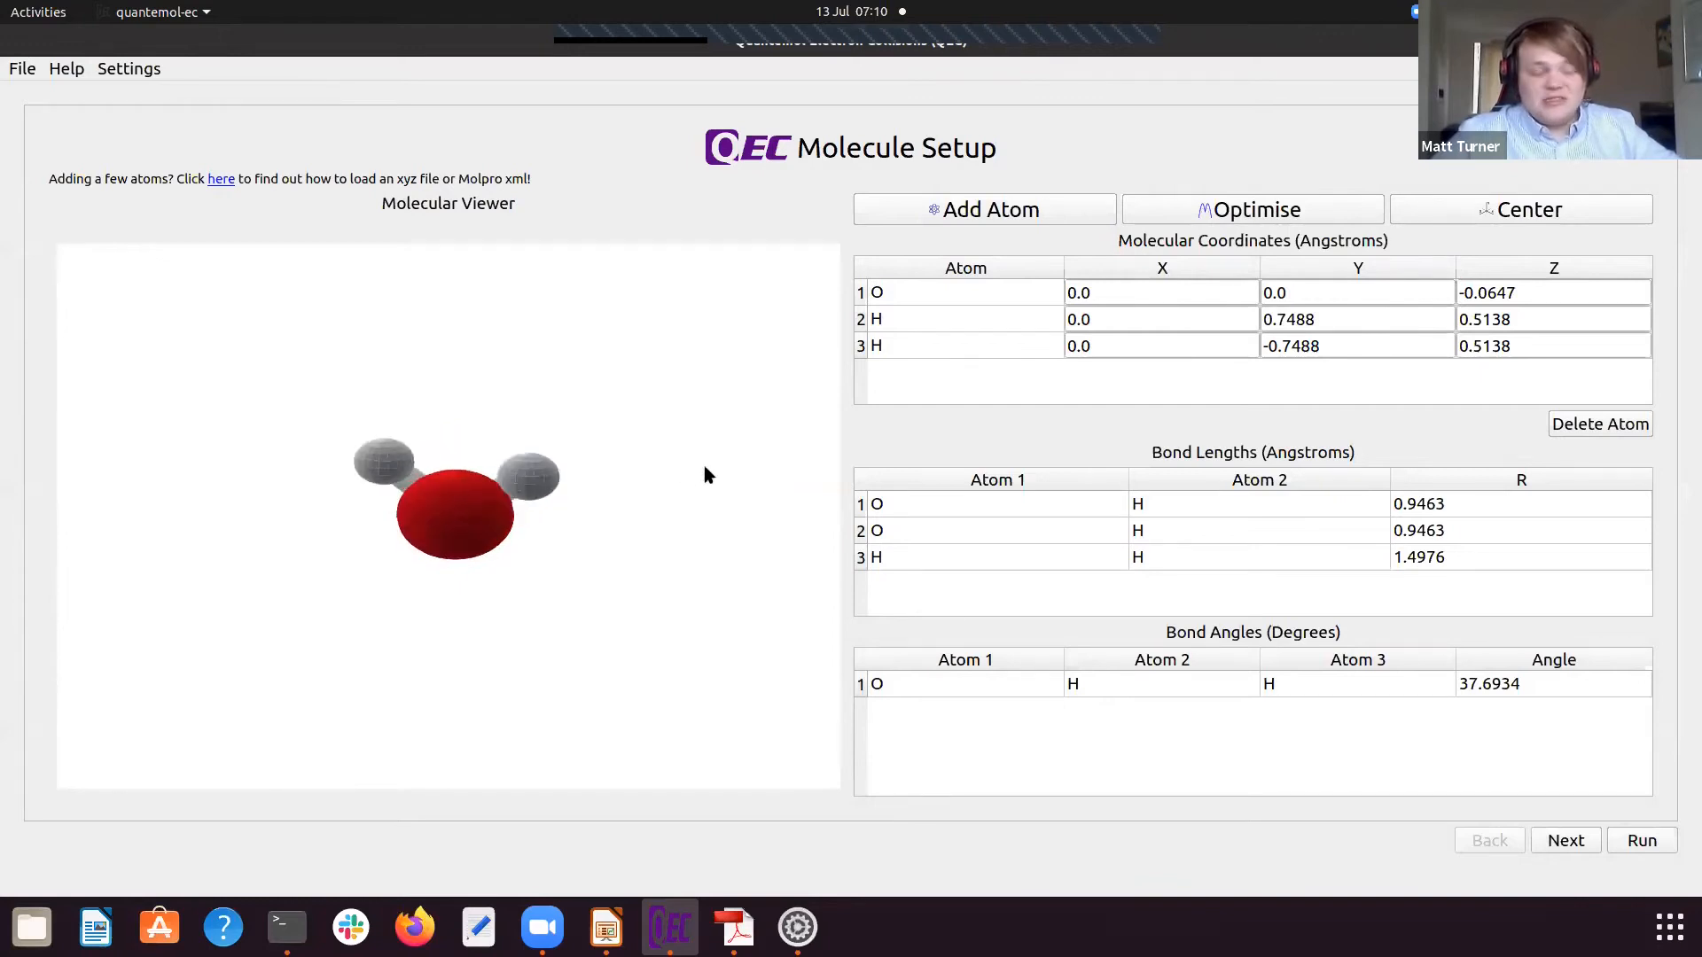
left_click(1566, 839)
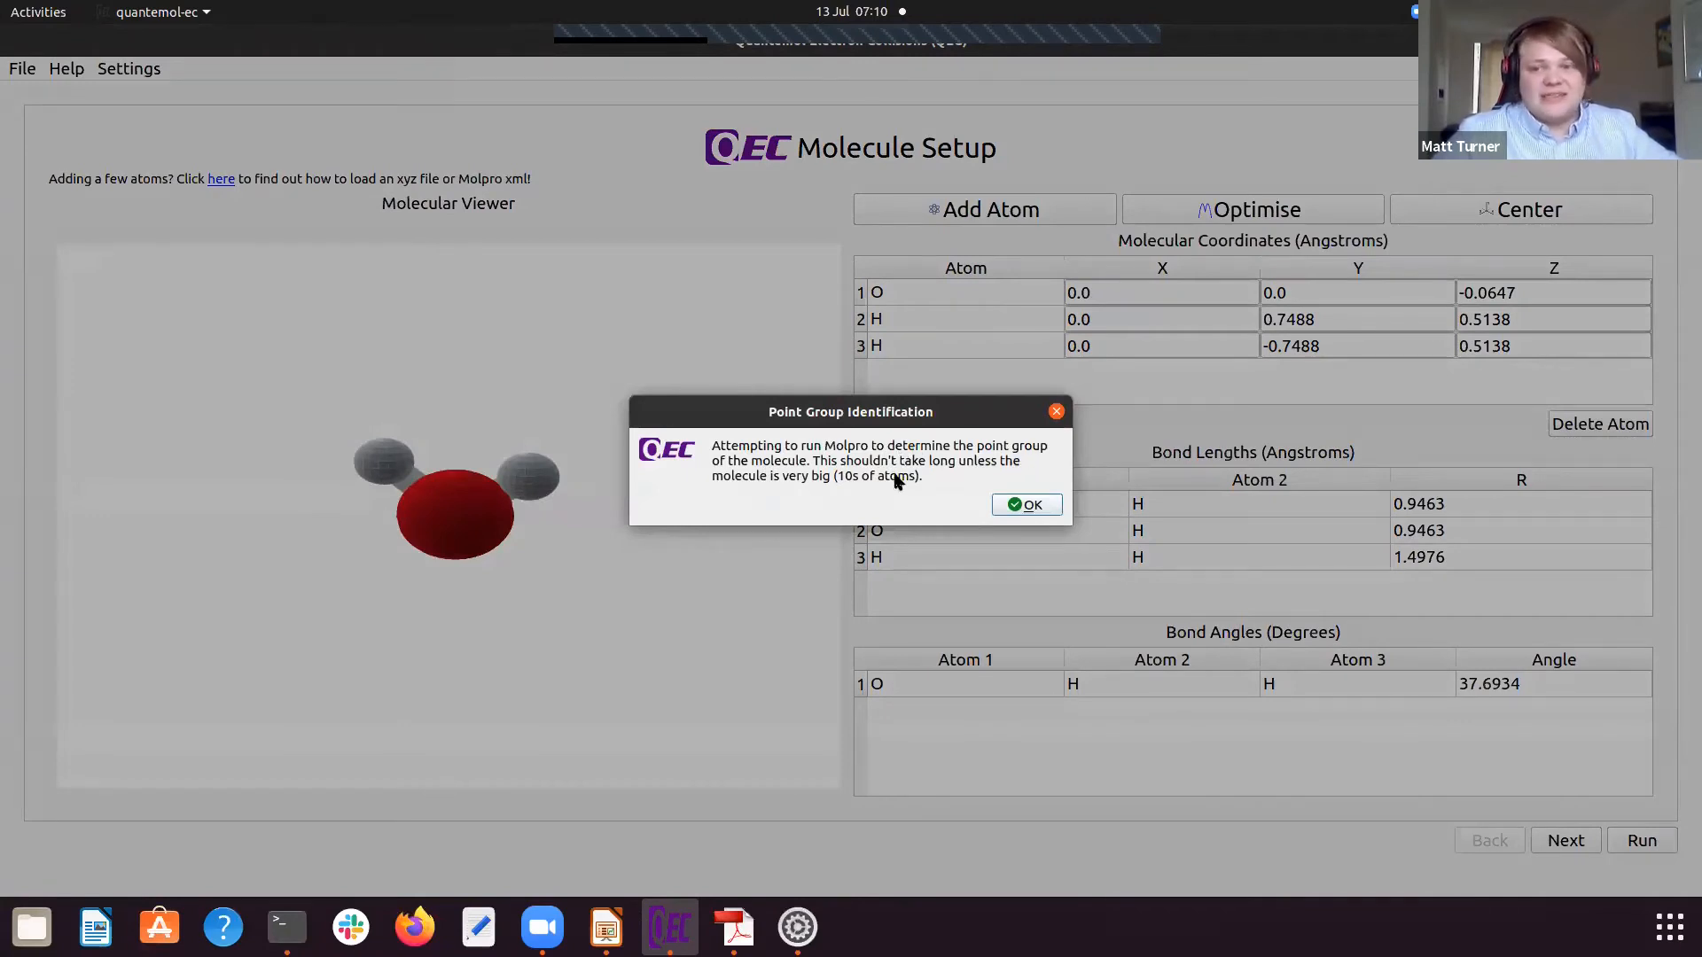
left_click(1020, 507)
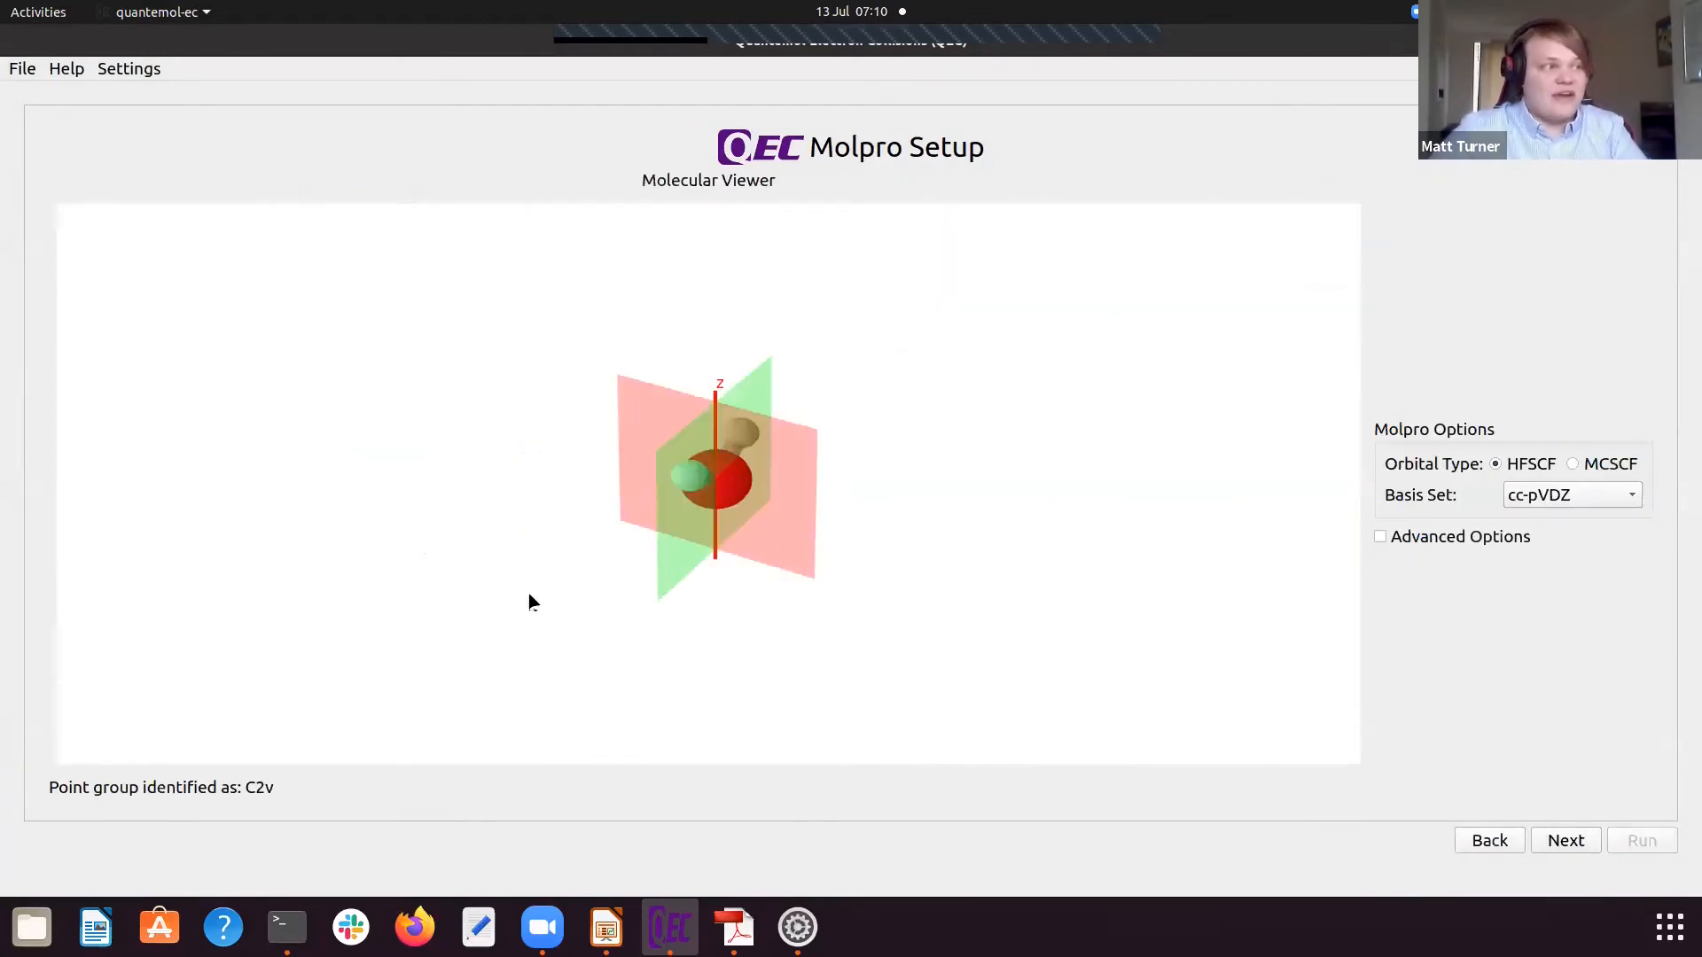
Step: Examine the molecule's symmetry planes and z axis from several angles, and review the HFSCF and MCSCF orbital types
left_click_drag(957, 602, 753, 543)
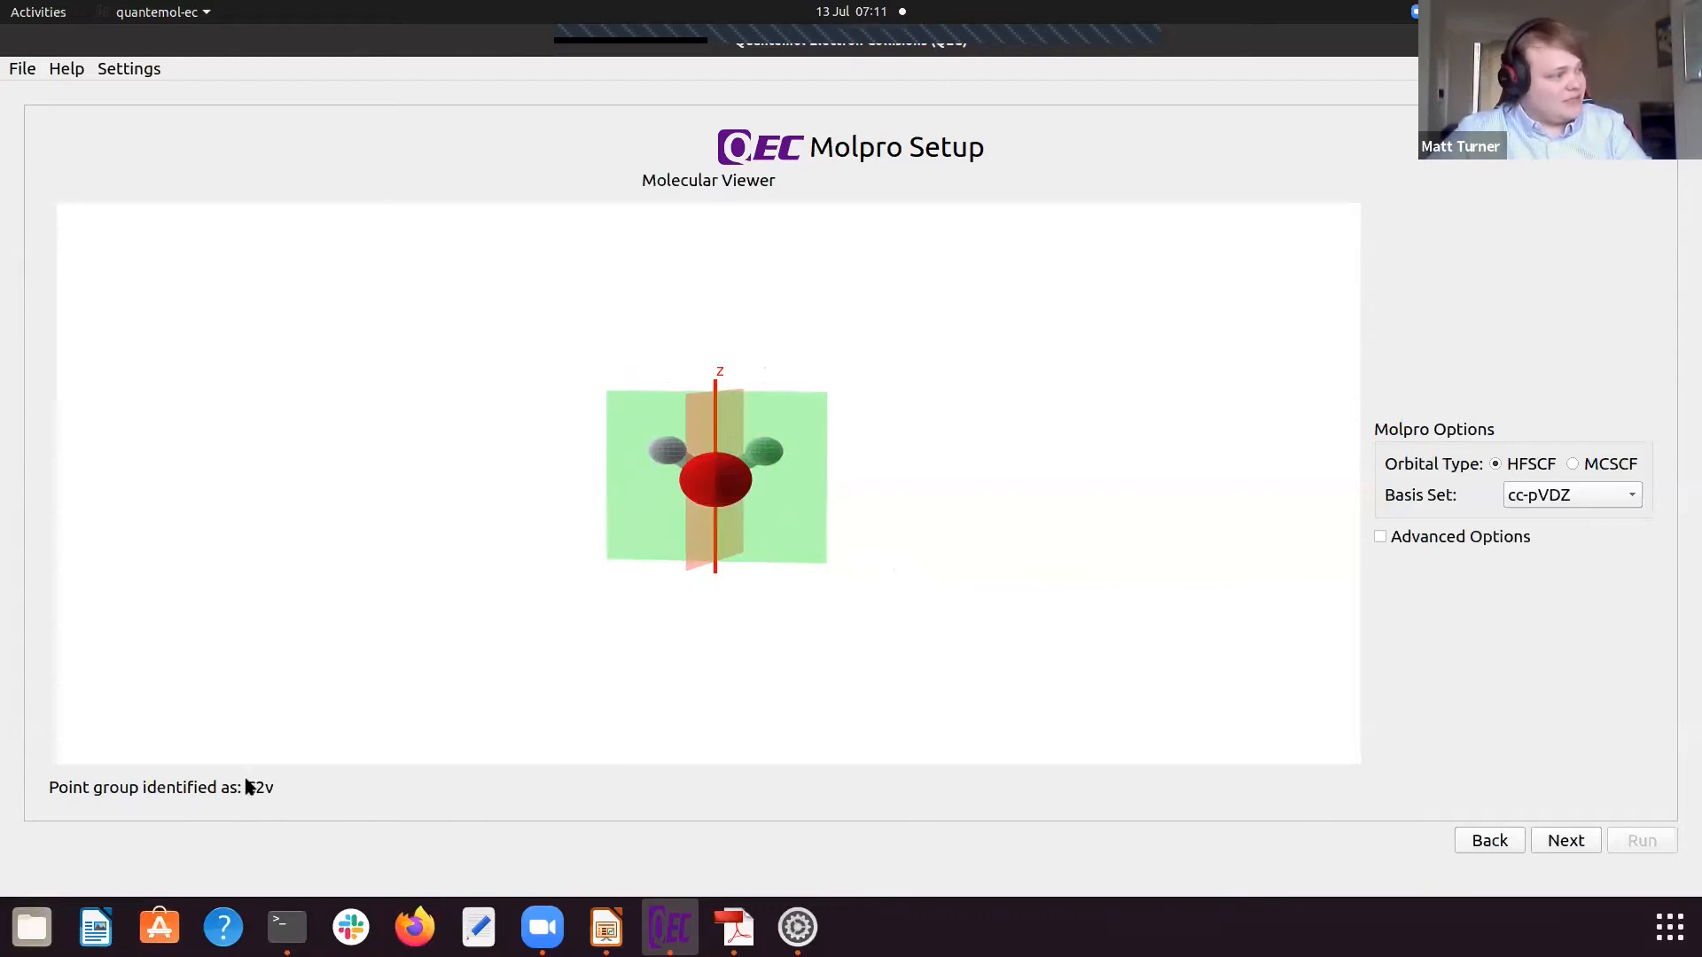
left_click_drag(777, 524, 739, 423)
left_click_drag(703, 532, 1054, 496)
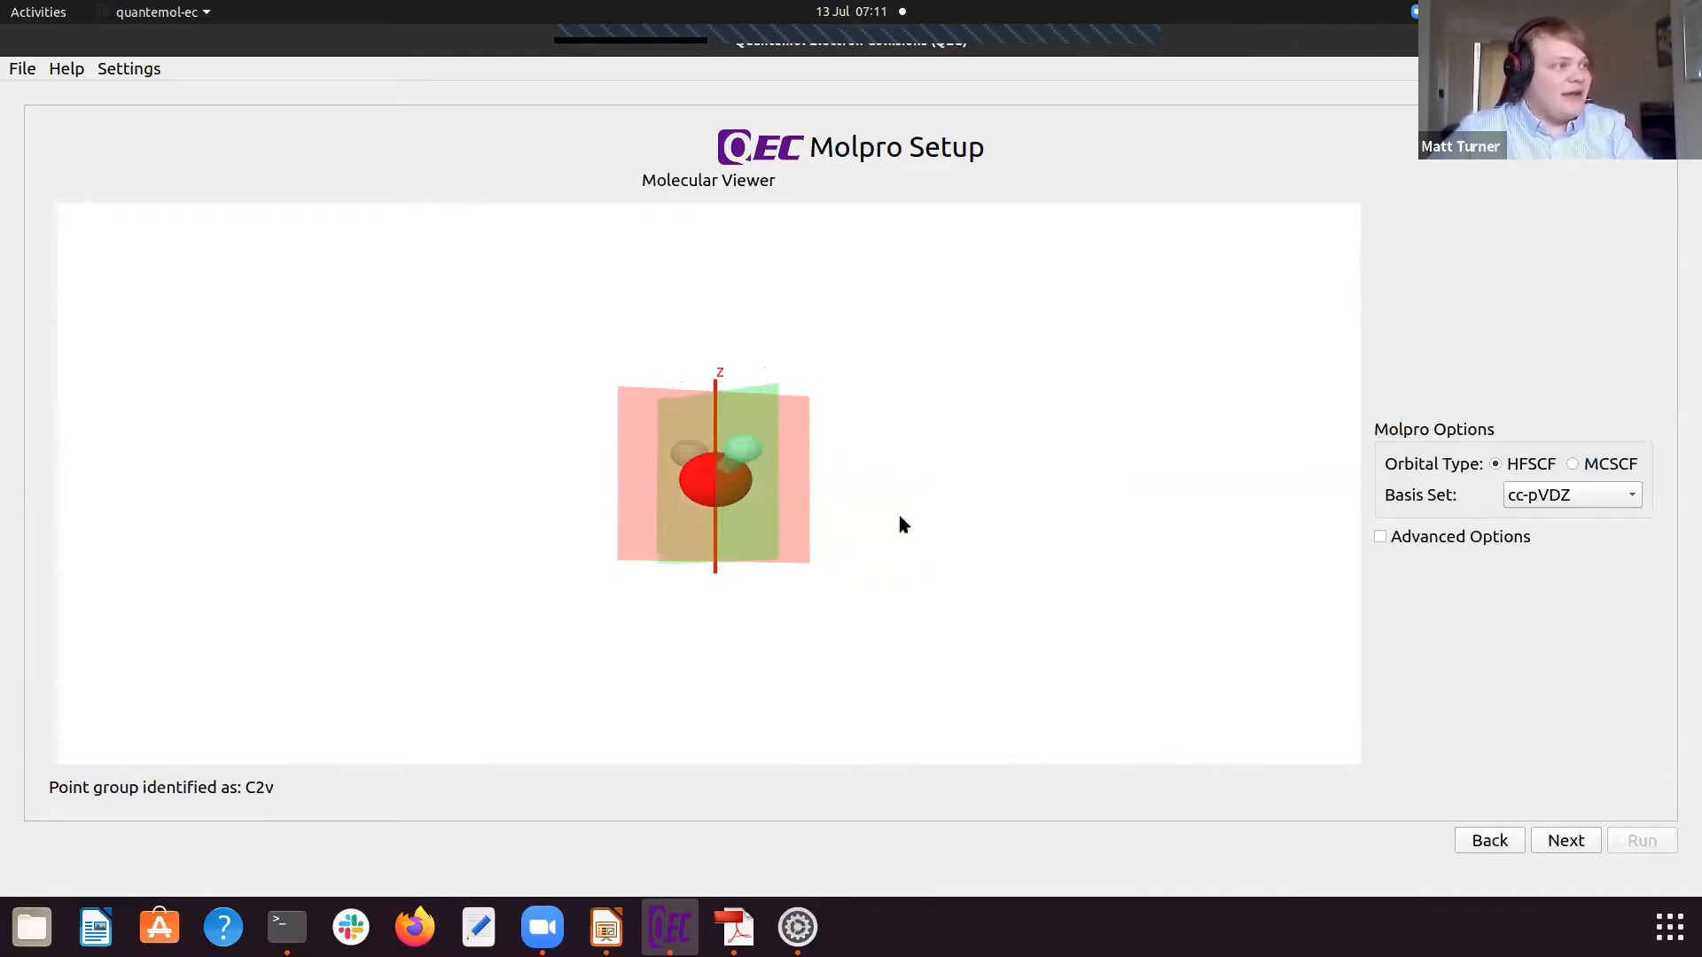
left_click_drag(824, 550, 846, 485)
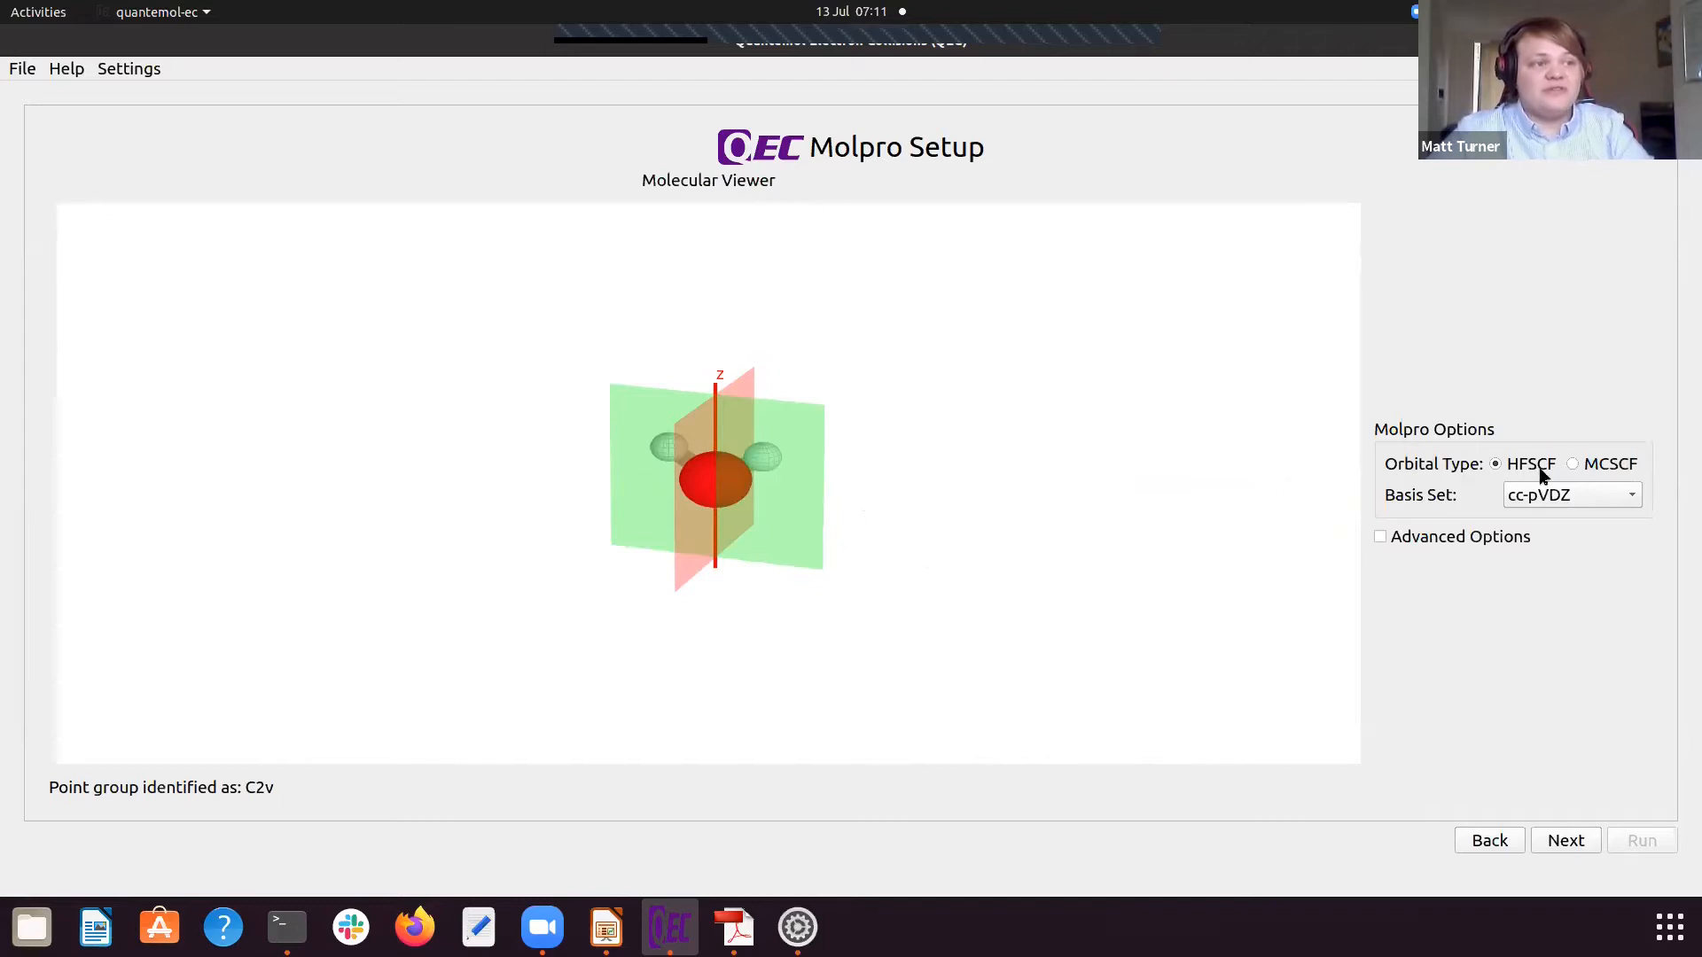
mouse_move(1542, 476)
mouse_move(1600, 477)
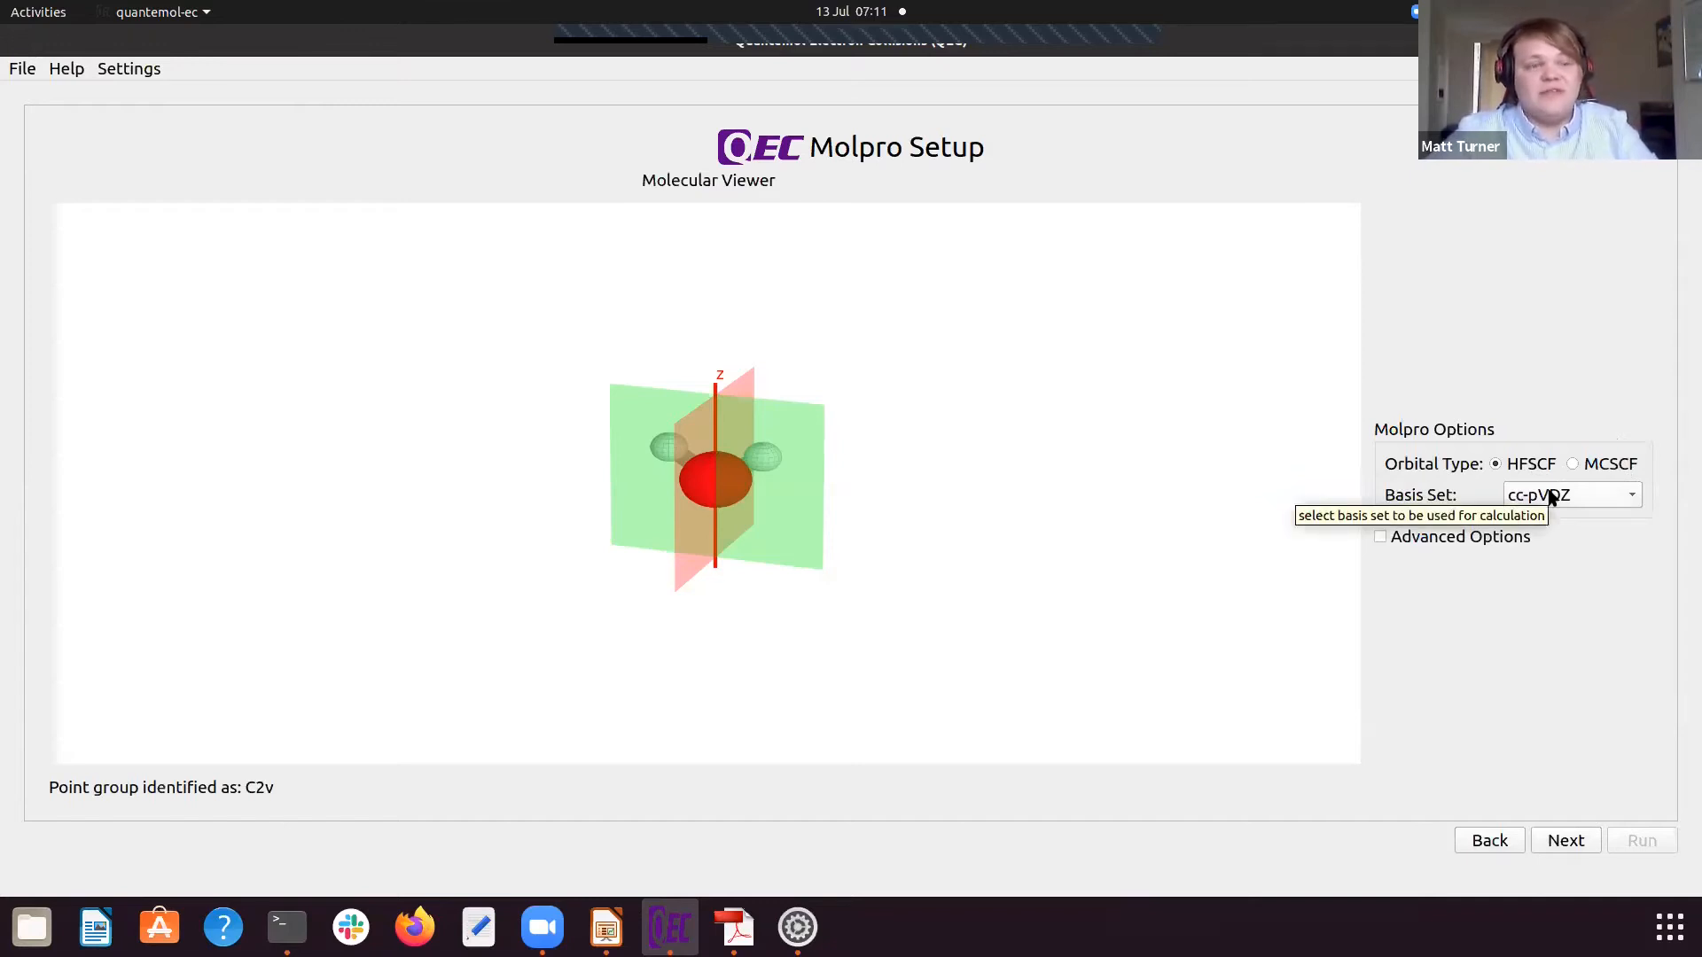
Step: Show the advanced Molpro options and review the atom list for applying an ECP, leaving the ECP disabled
left_click(1379, 538)
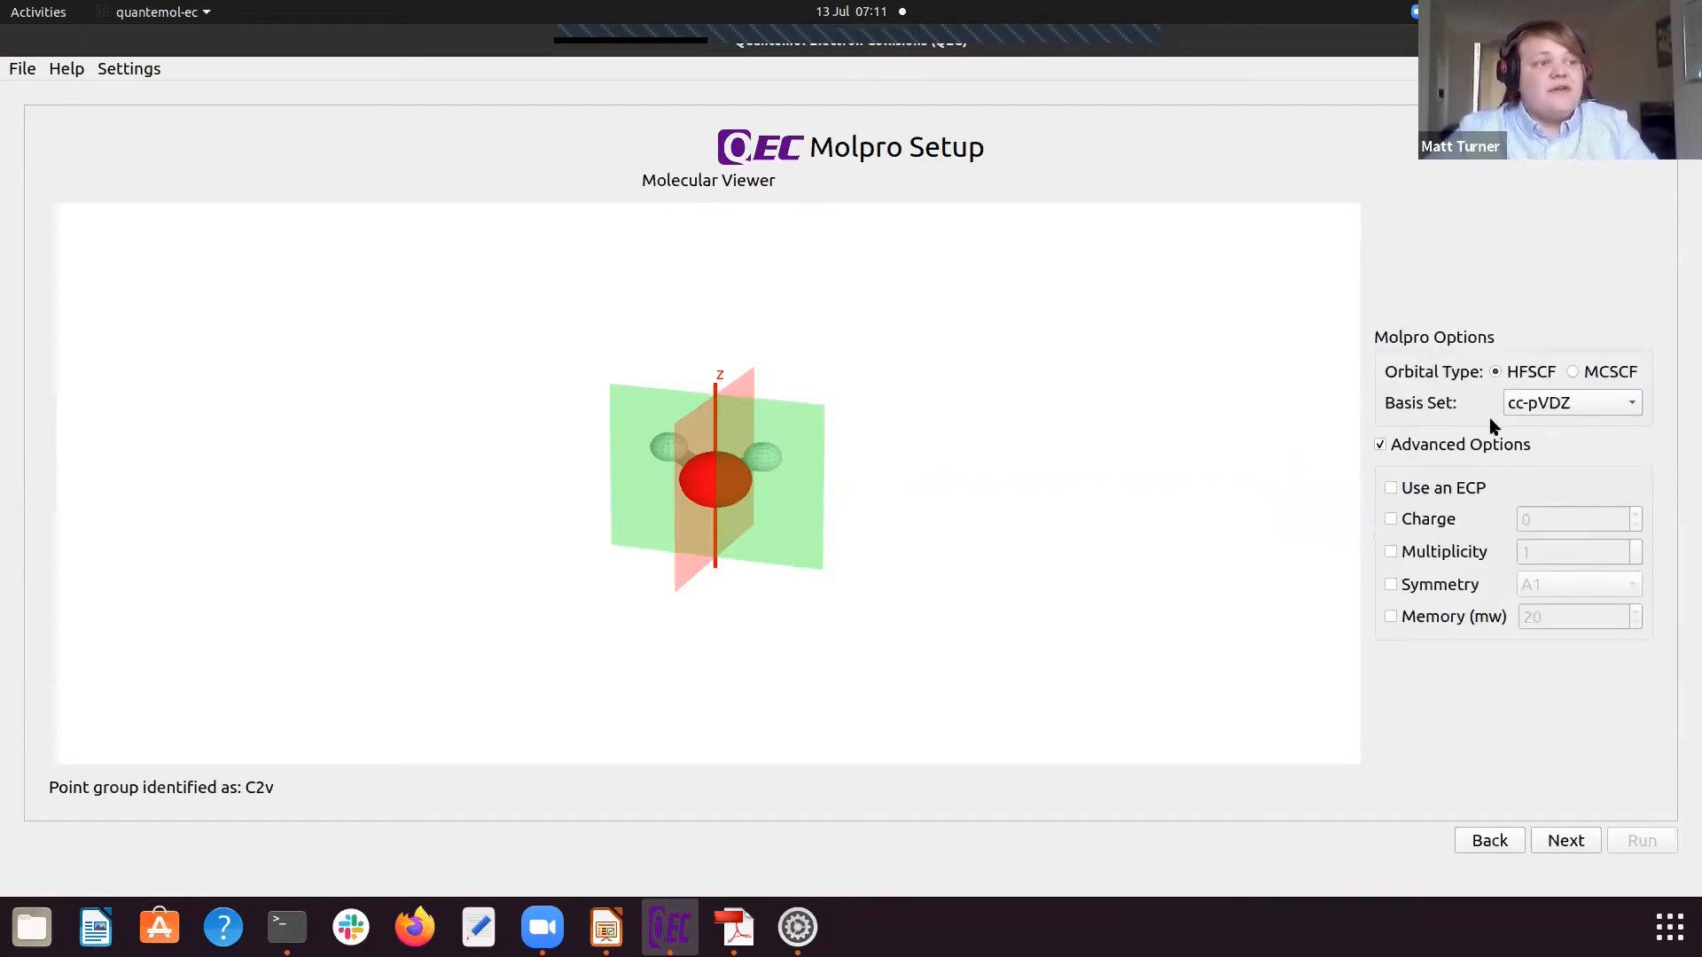
left_click(1390, 491)
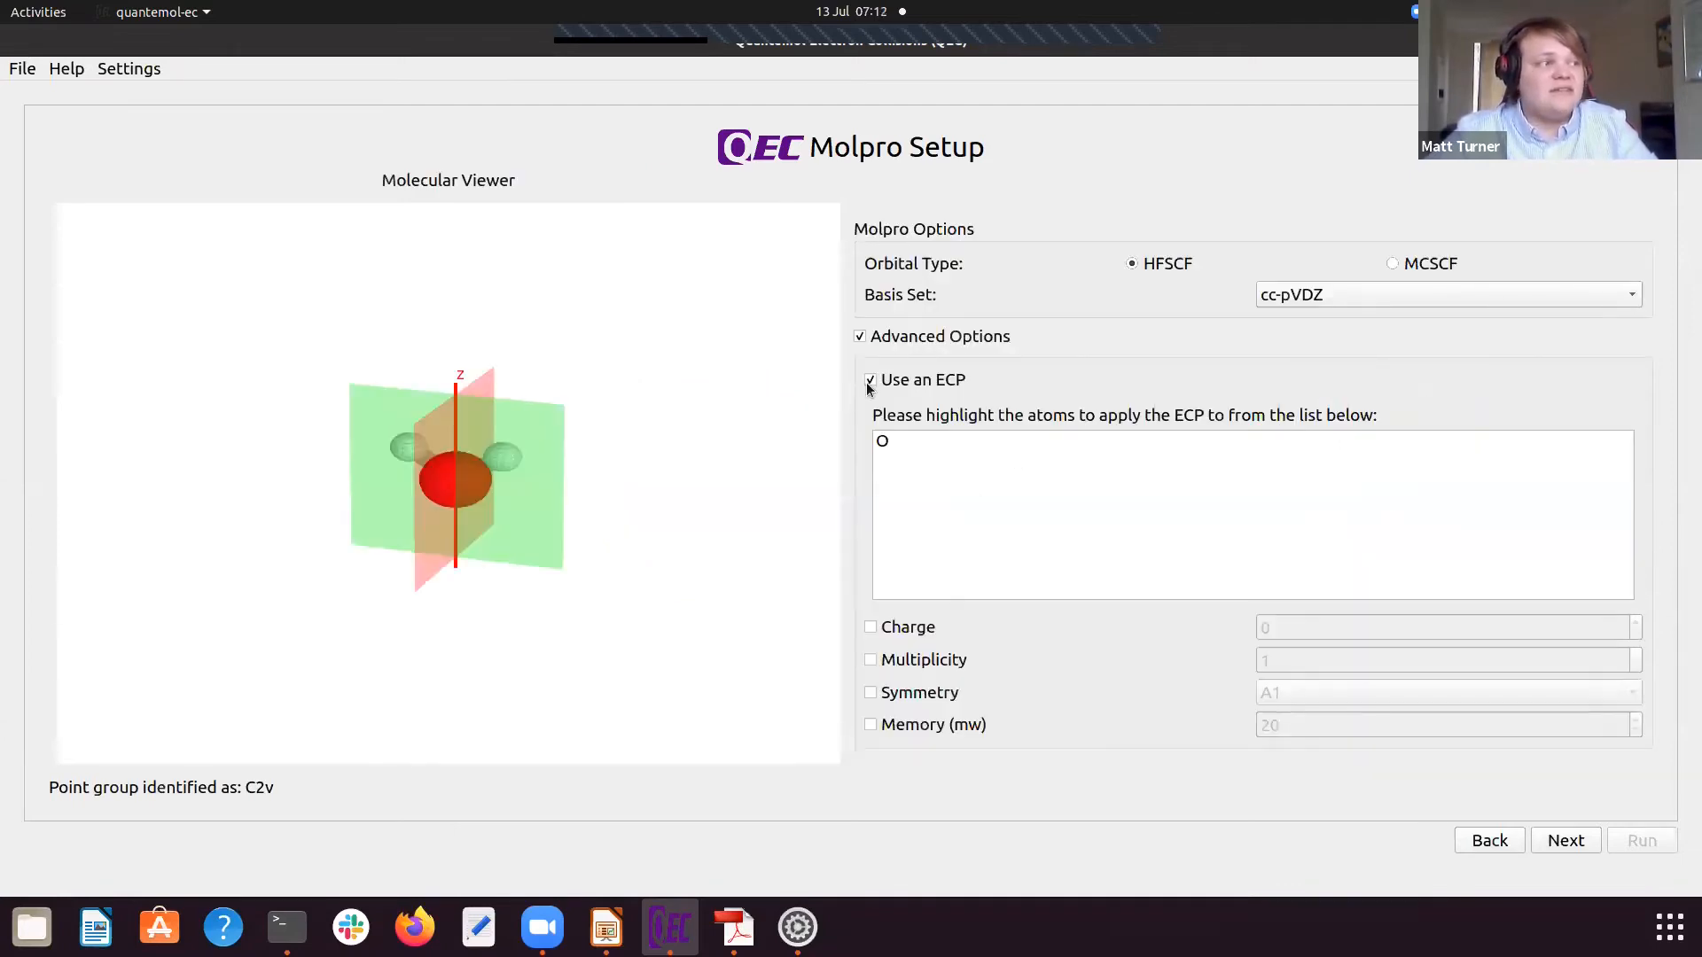
left_click(868, 382)
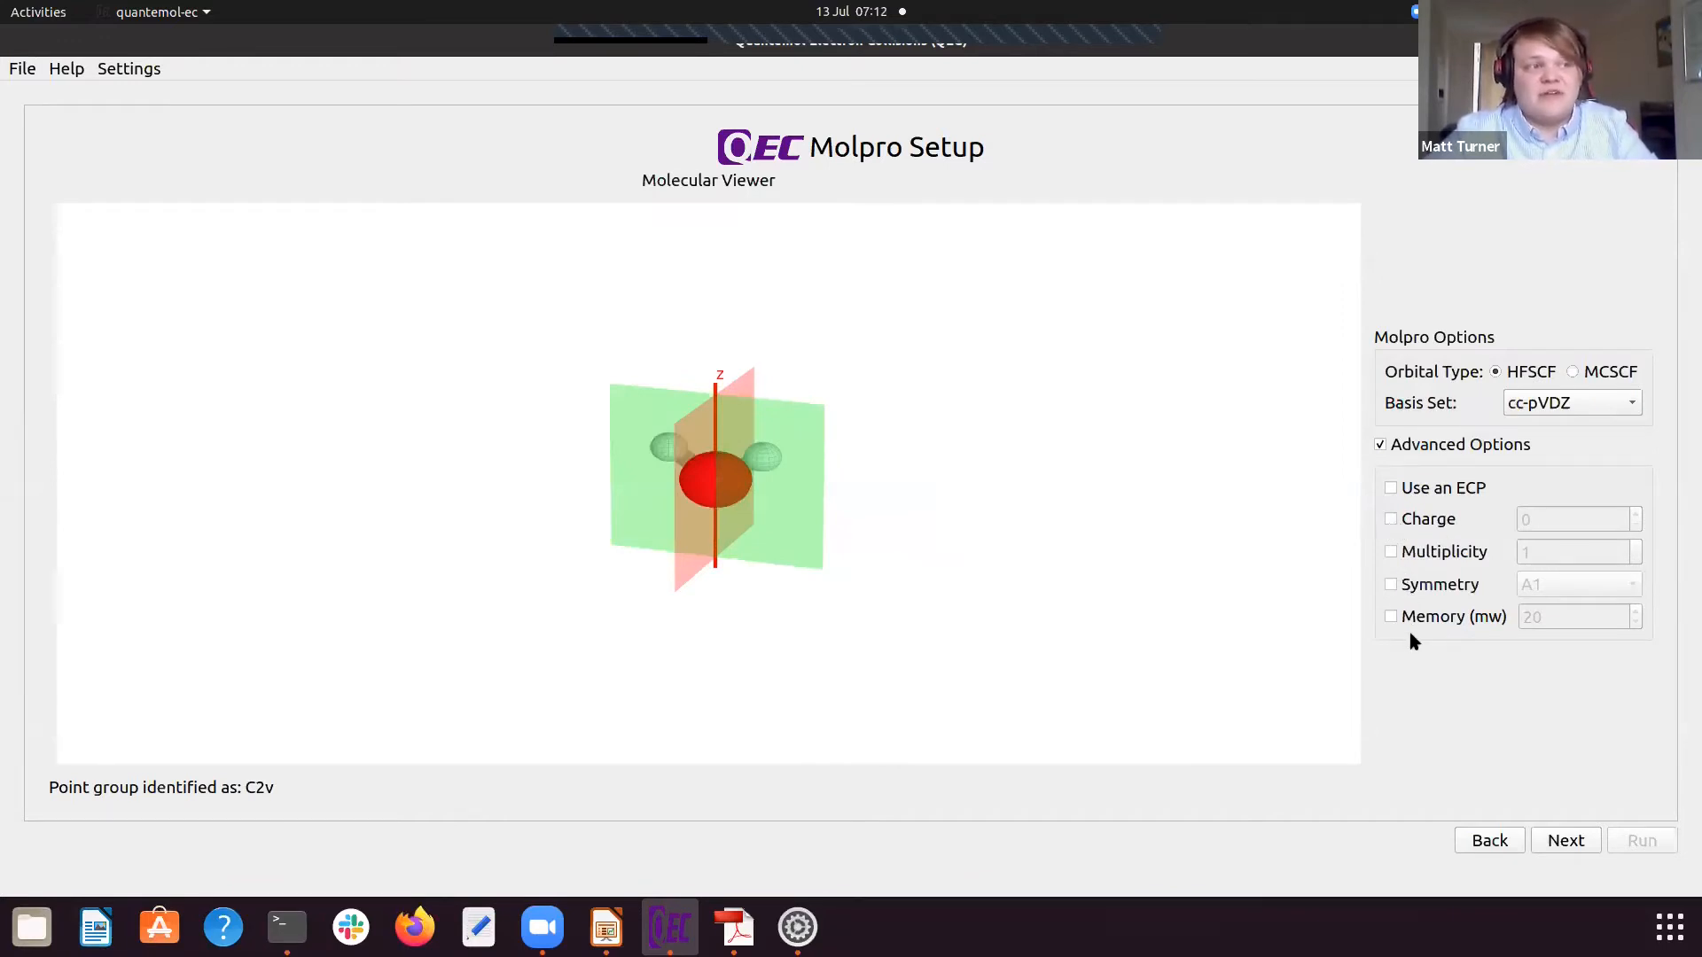
Step: Review the MCSCF closed and active orbital settings, set the orbital type back to HFSCF and proceed to R-matrix Setup
left_click(1571, 372)
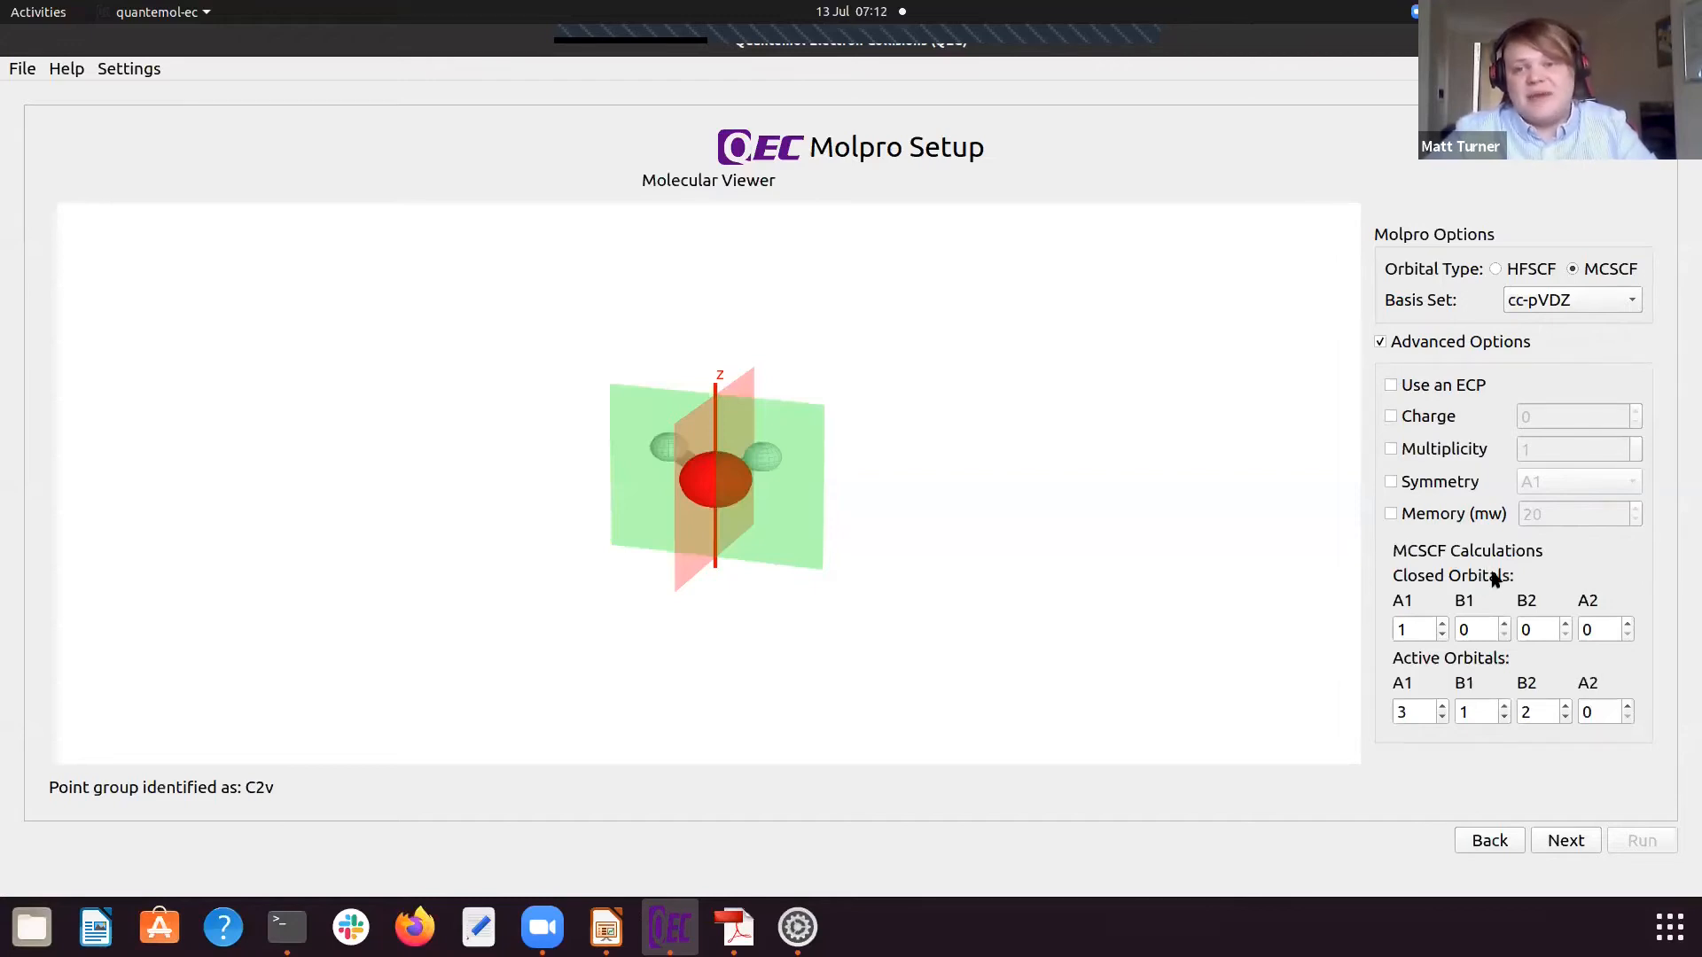
mouse_move(1494, 578)
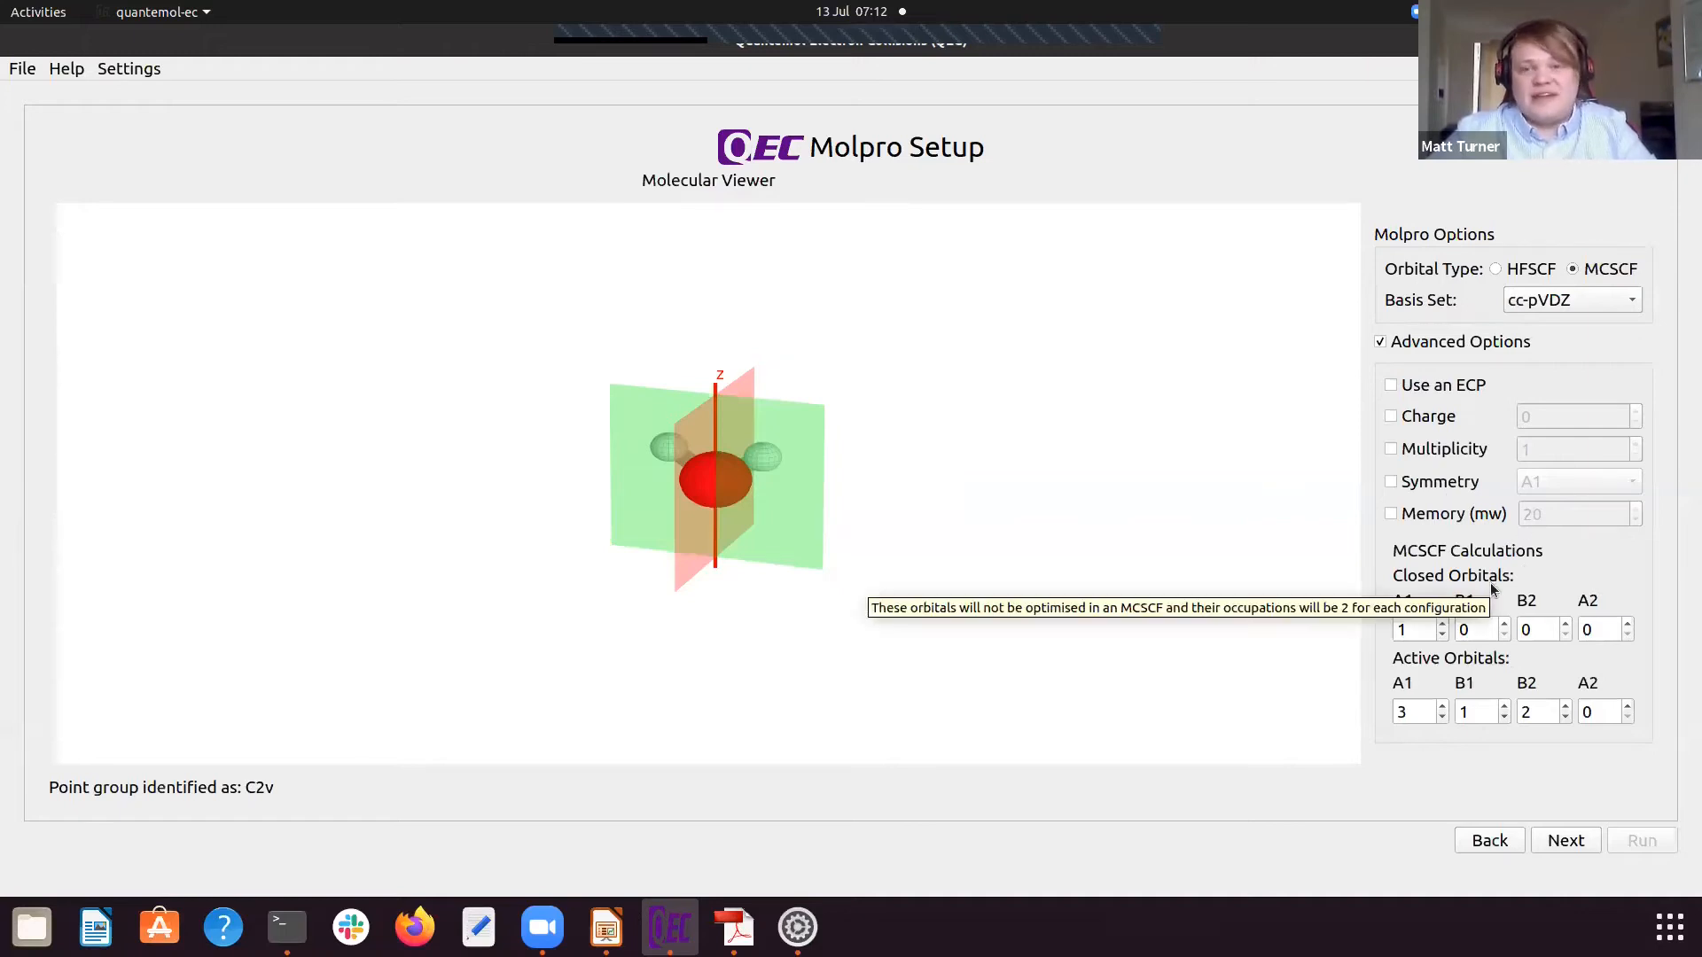
left_click(1502, 269)
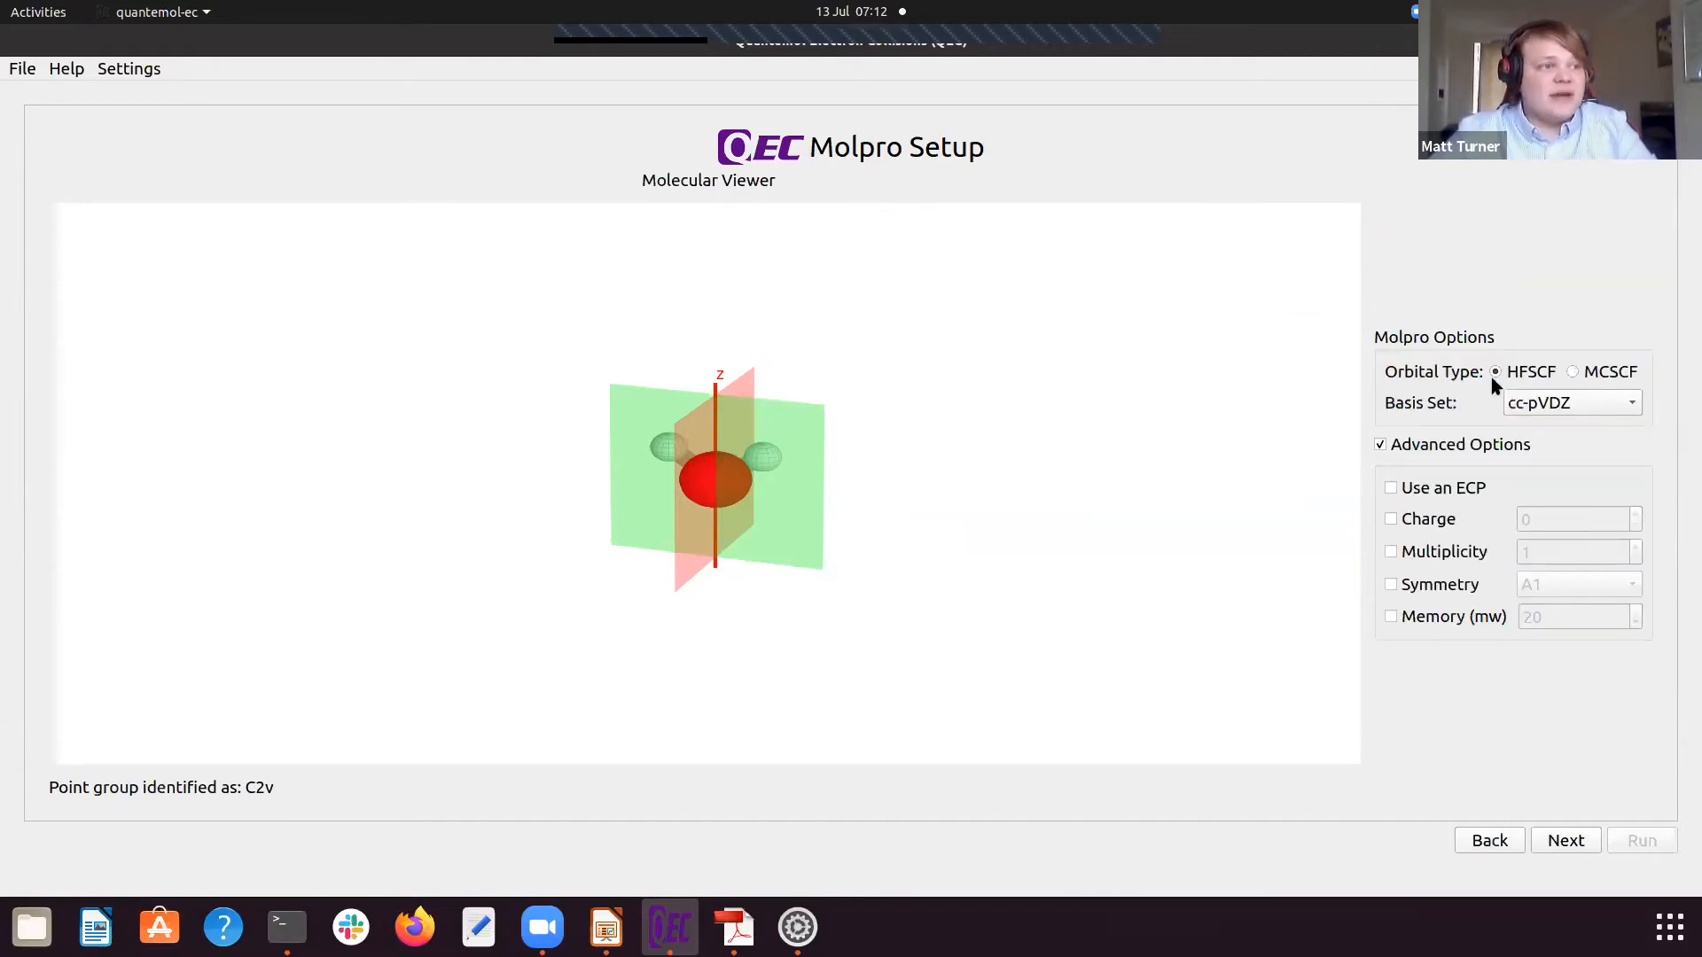
left_click(1565, 840)
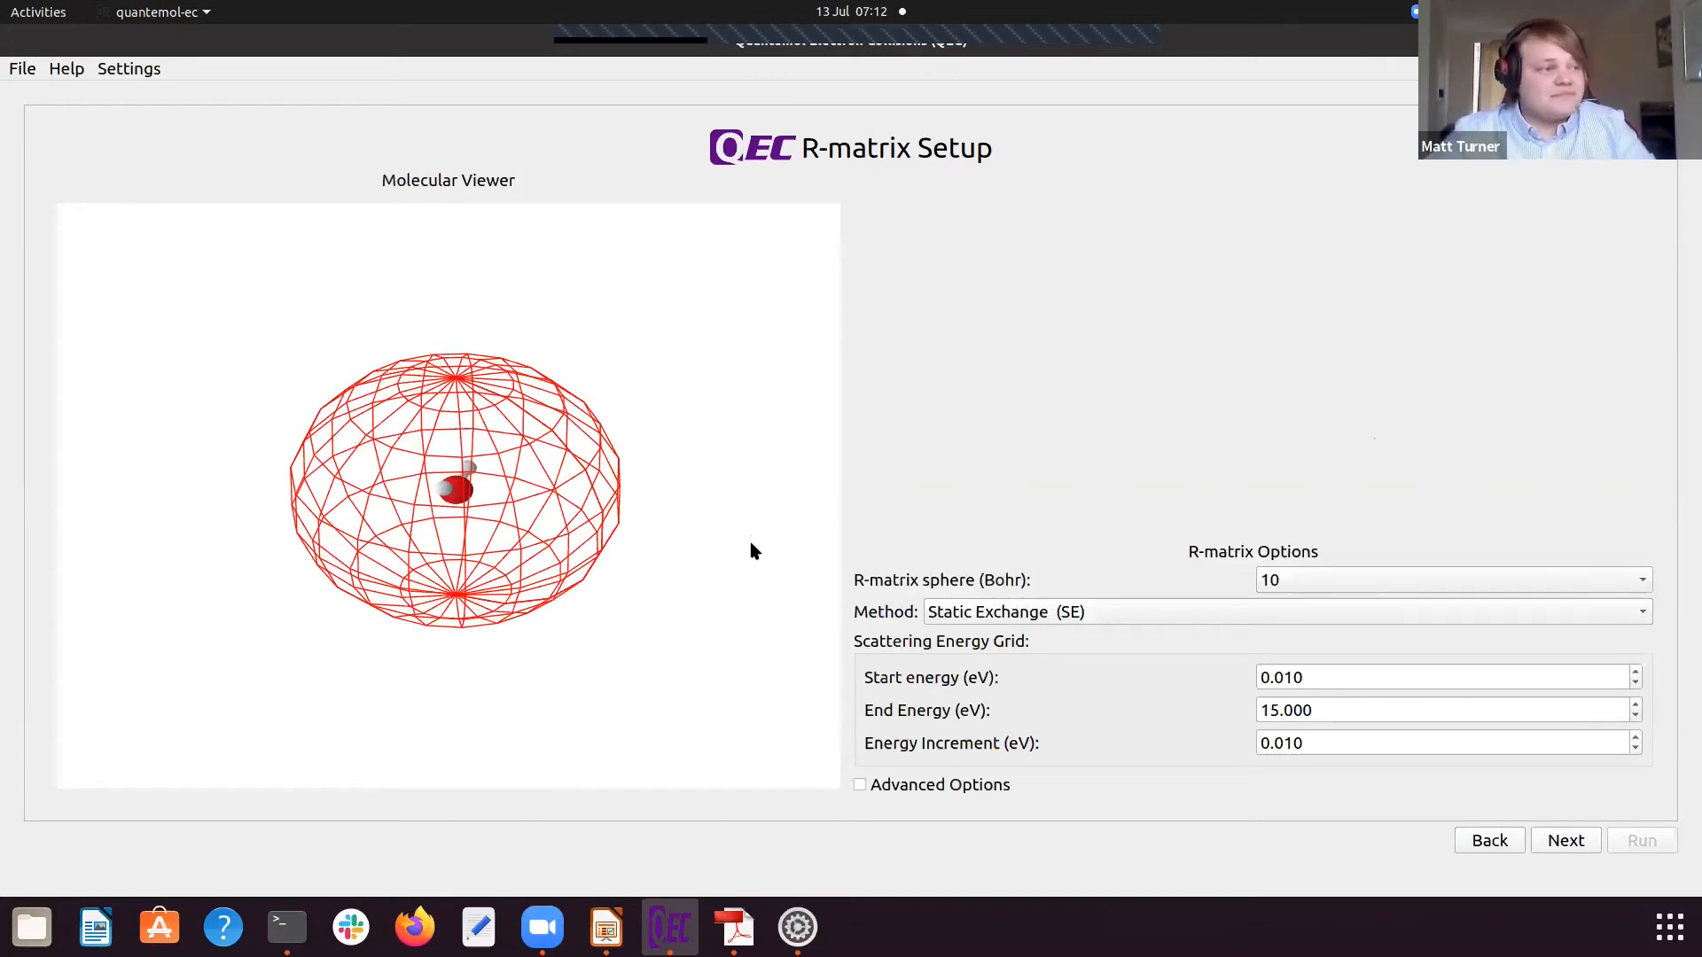
Step: Examine the R-matrix sphere around the molecule from several angles and review its radius choices, keeping 10 Bohr
left_click_drag(549, 564, 523, 542)
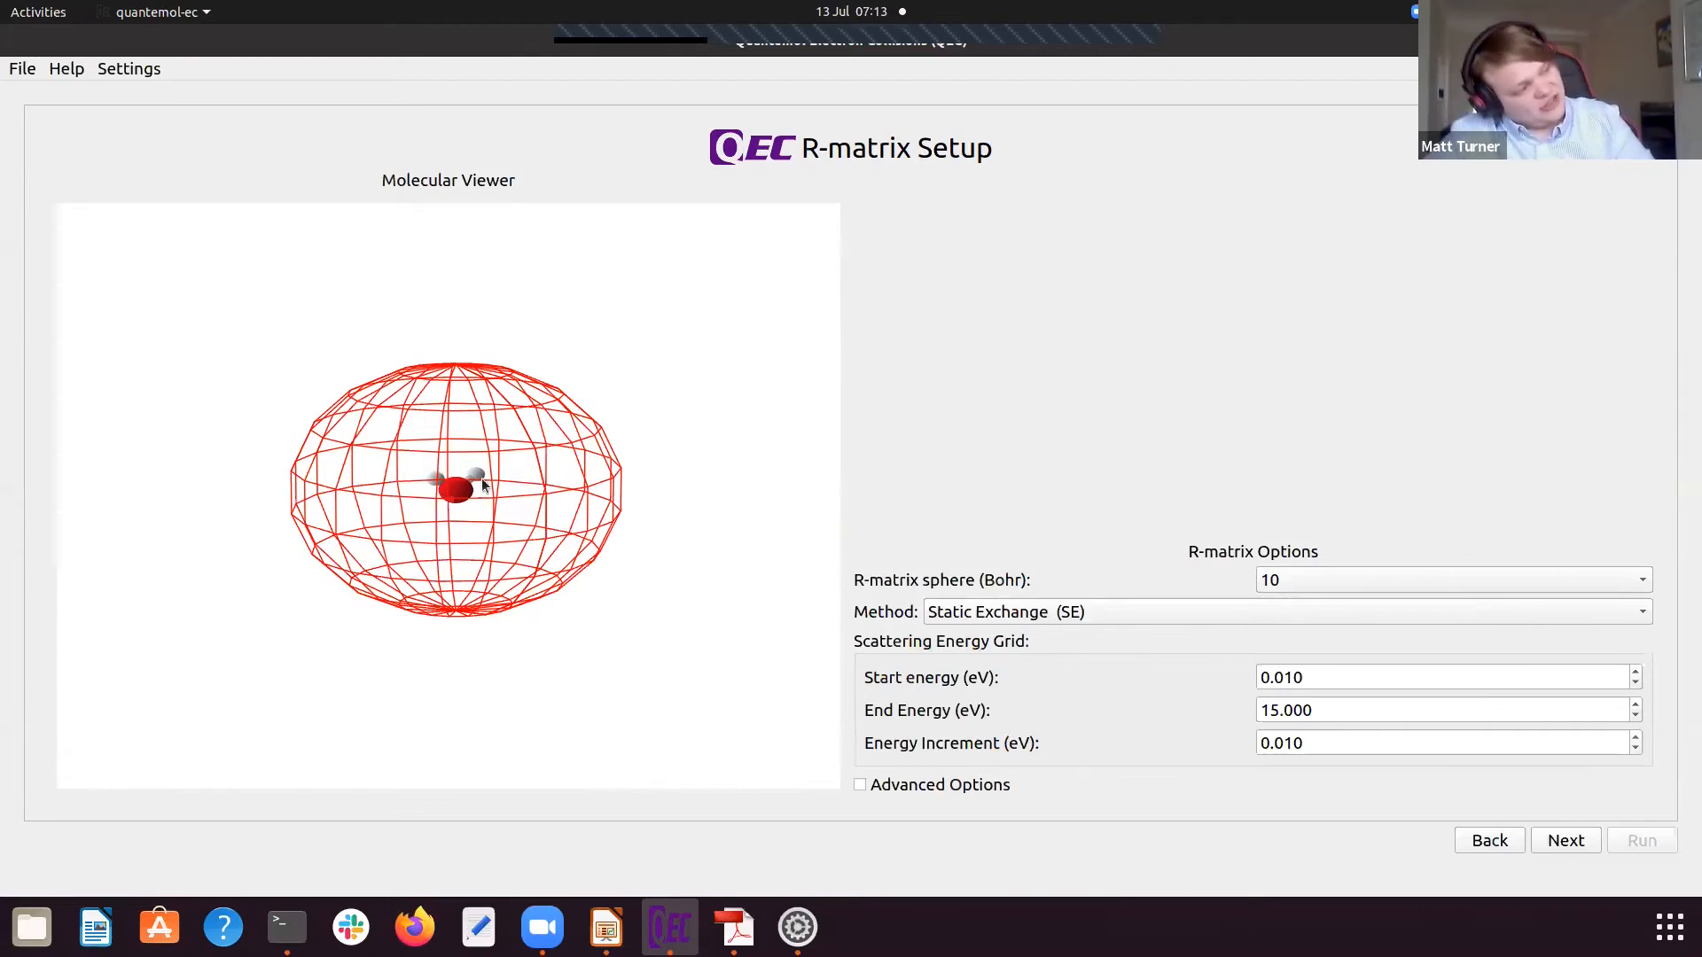
left_click_drag(519, 534, 567, 531)
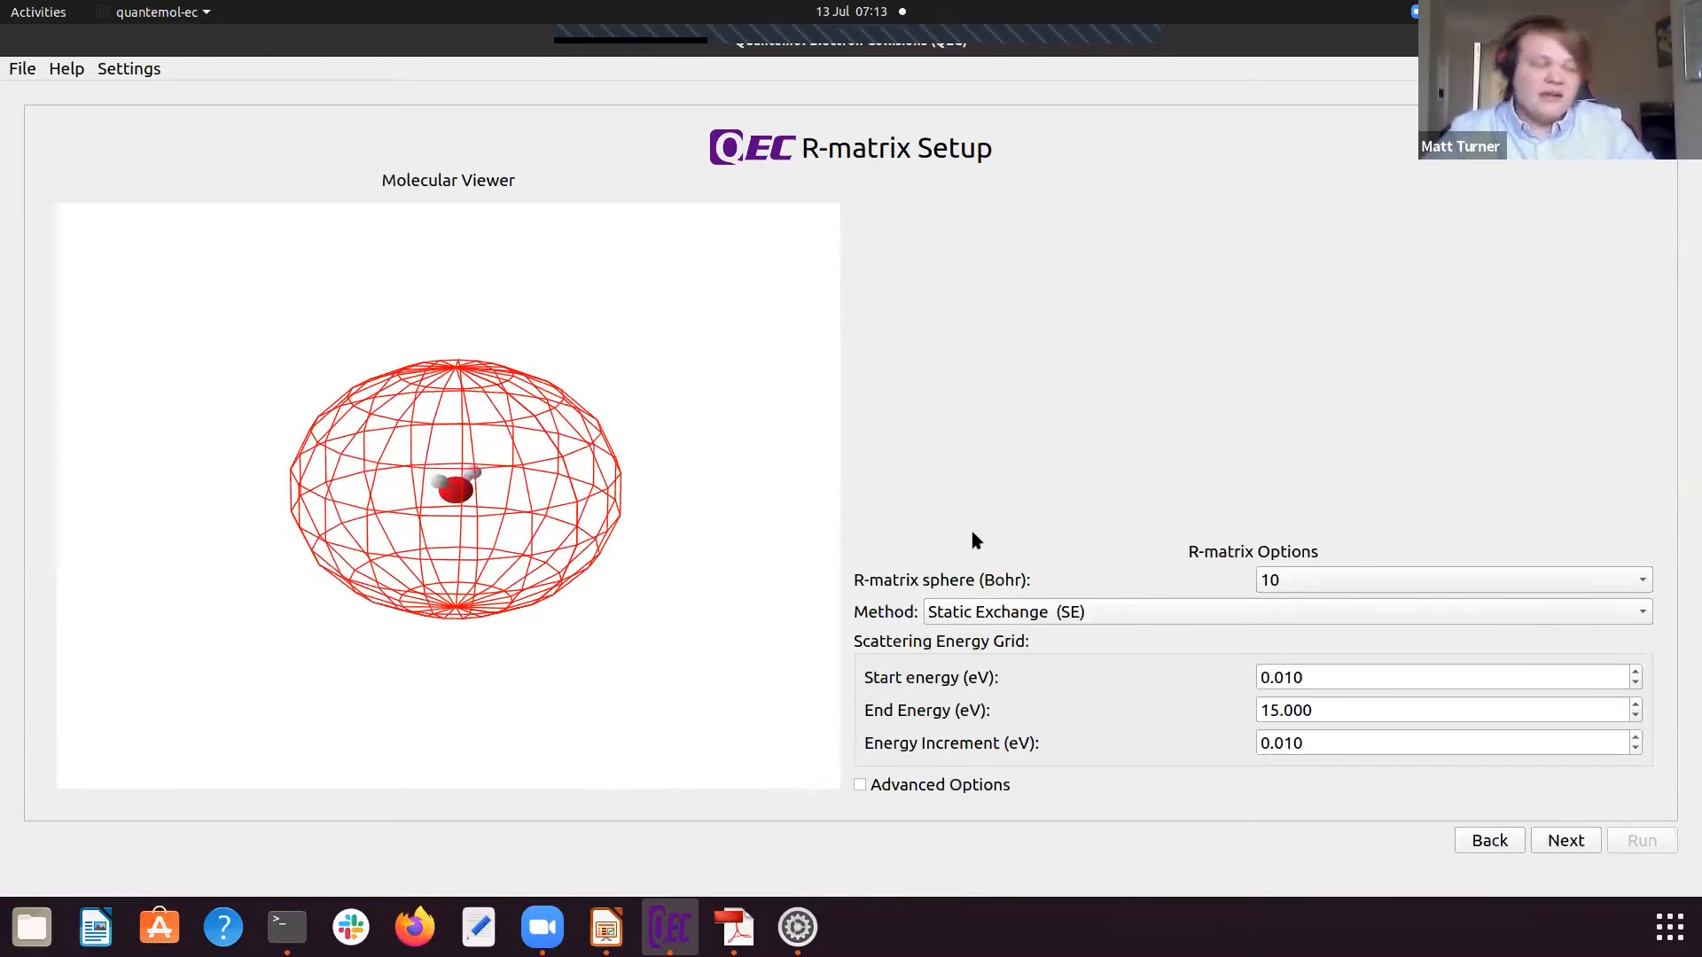
left_click(1303, 580)
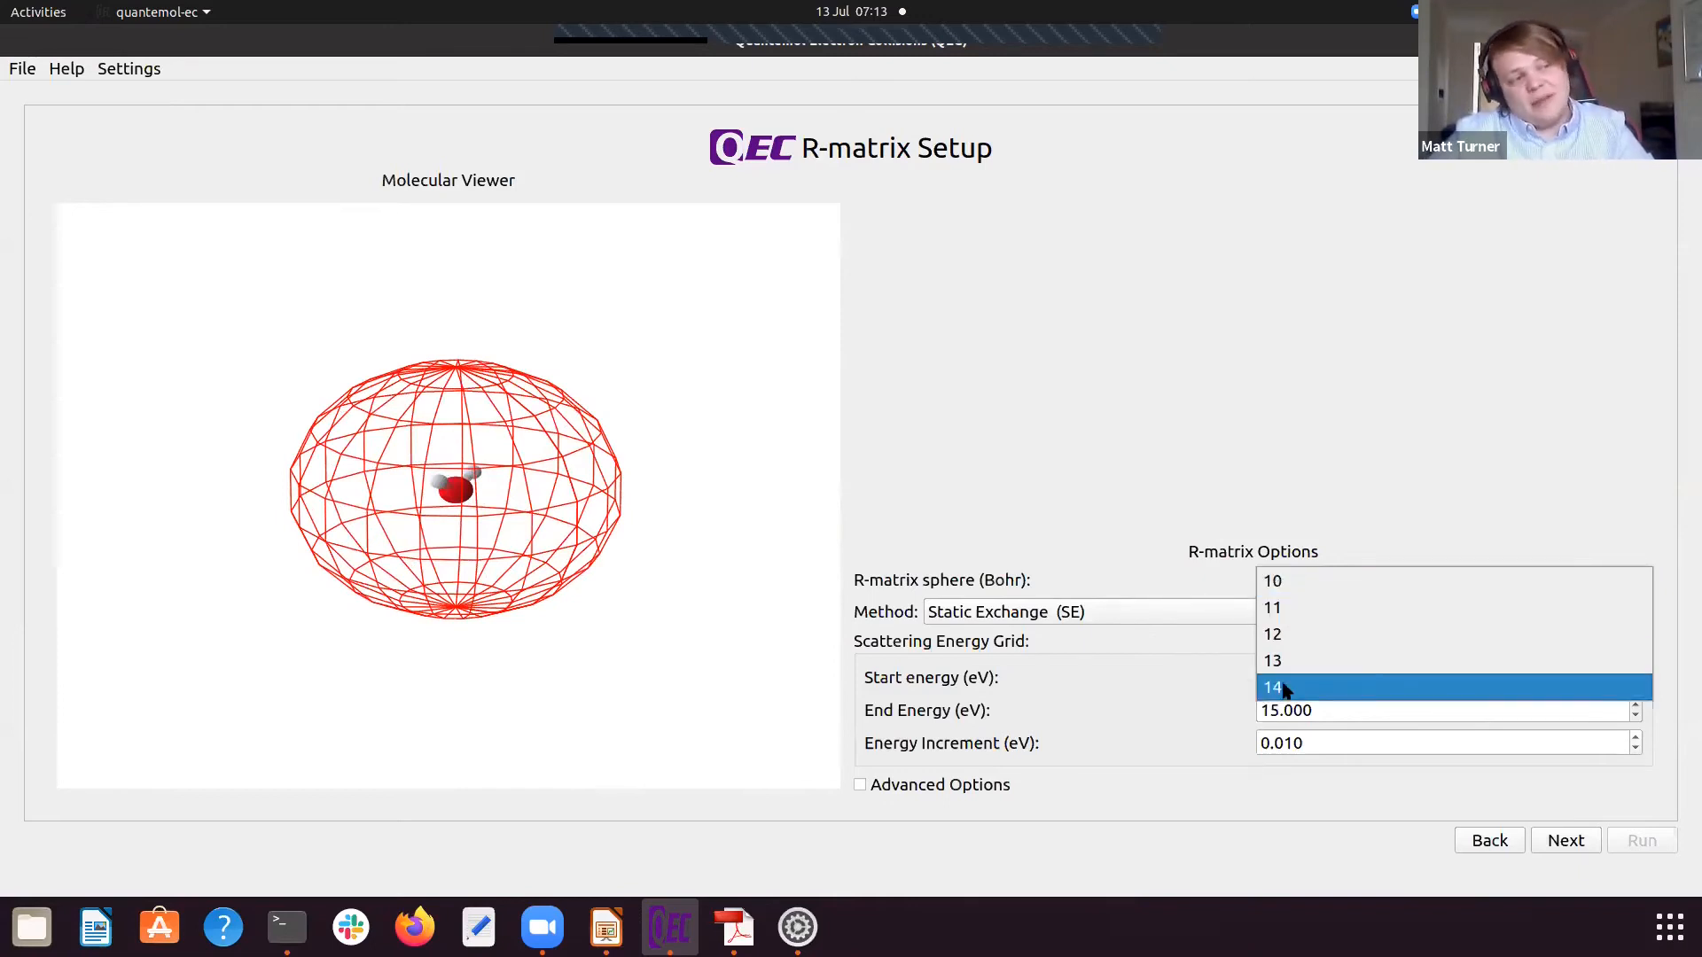
left_click(1288, 581)
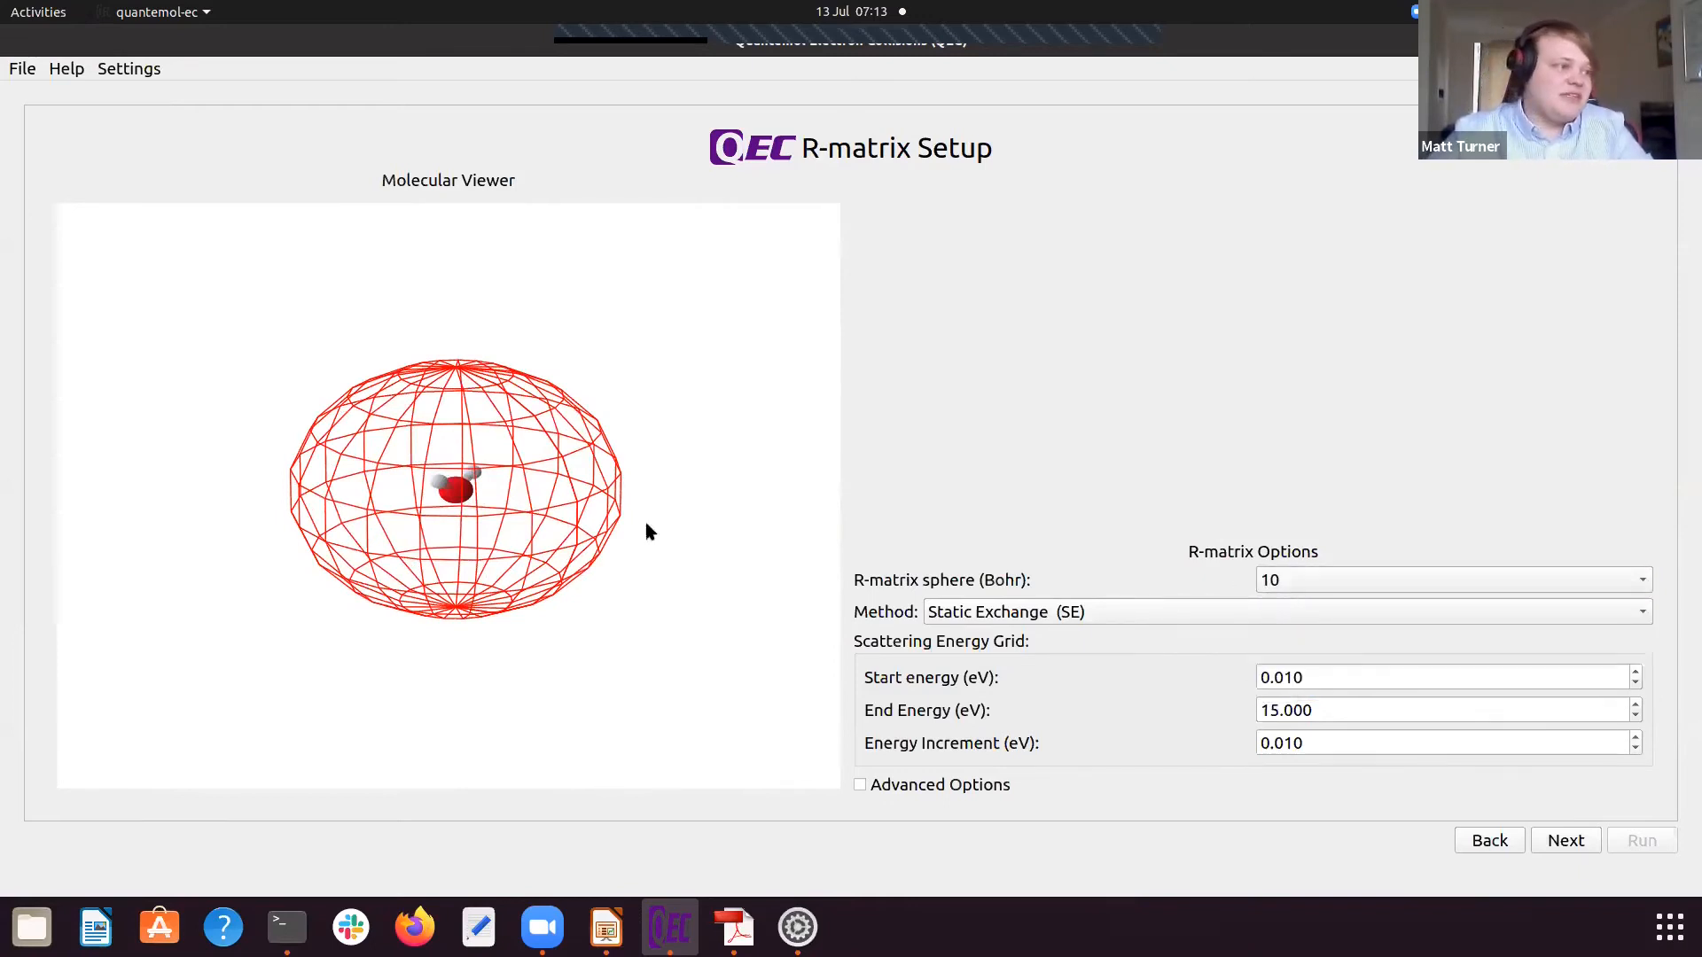
left_click_drag(469, 513, 422, 506)
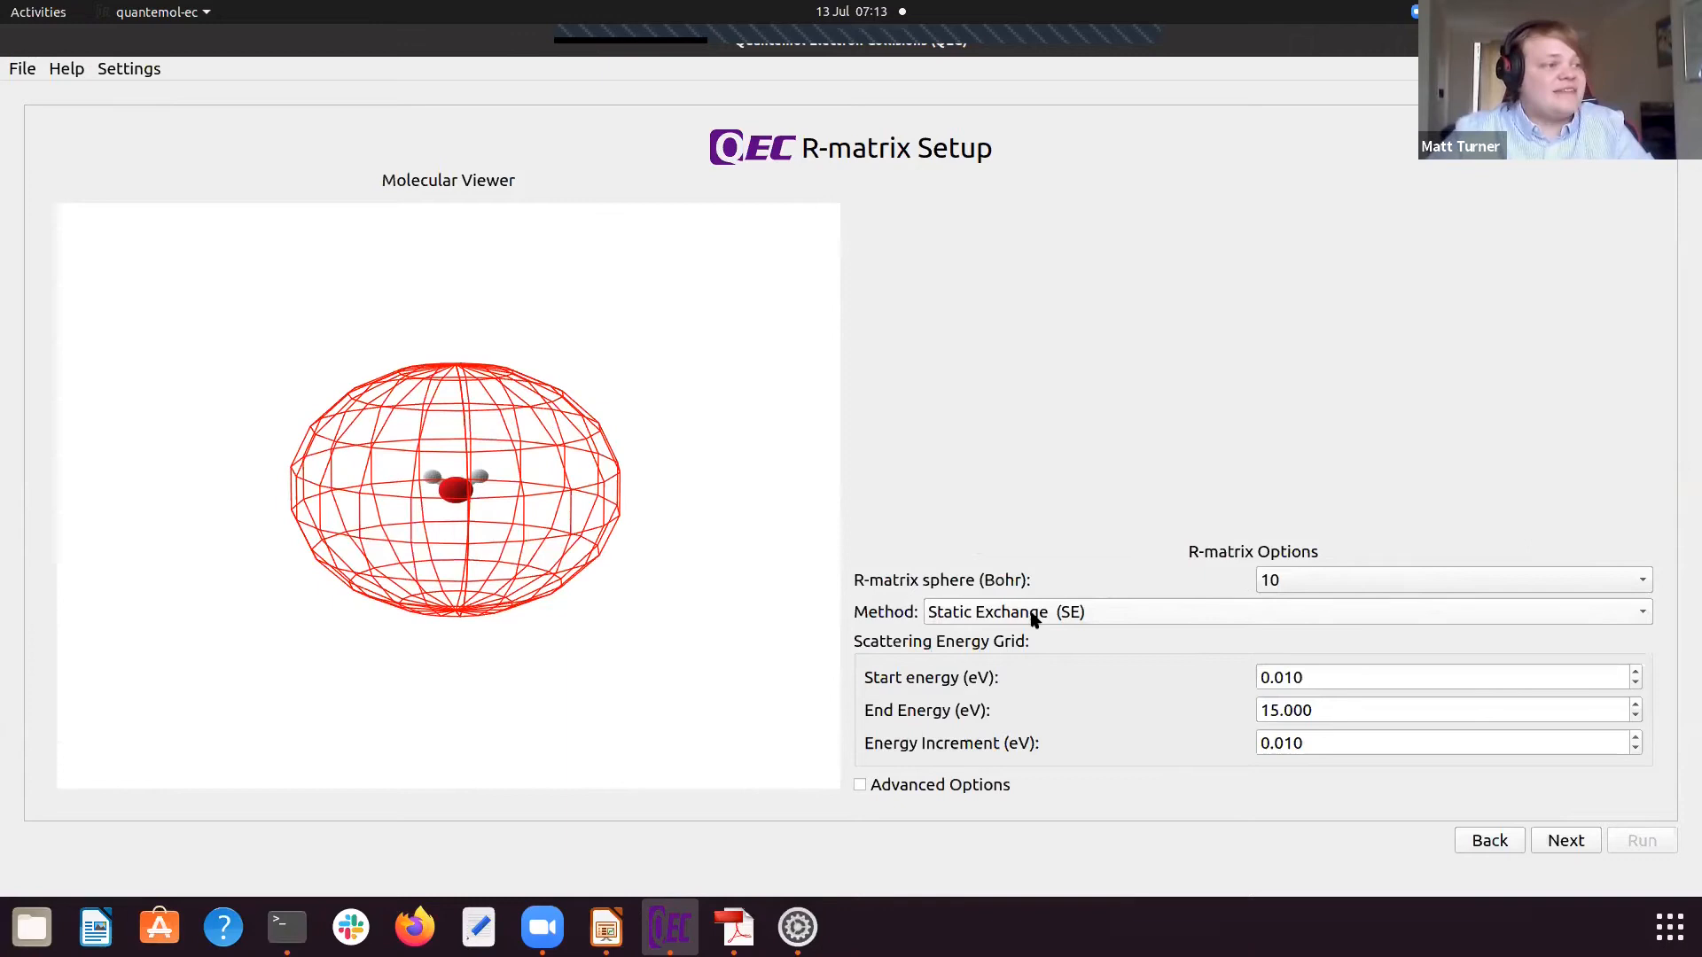
Step: Review the available R-matrix calculation methods and keep Static Exchange (SE) selected
left_click(1314, 618)
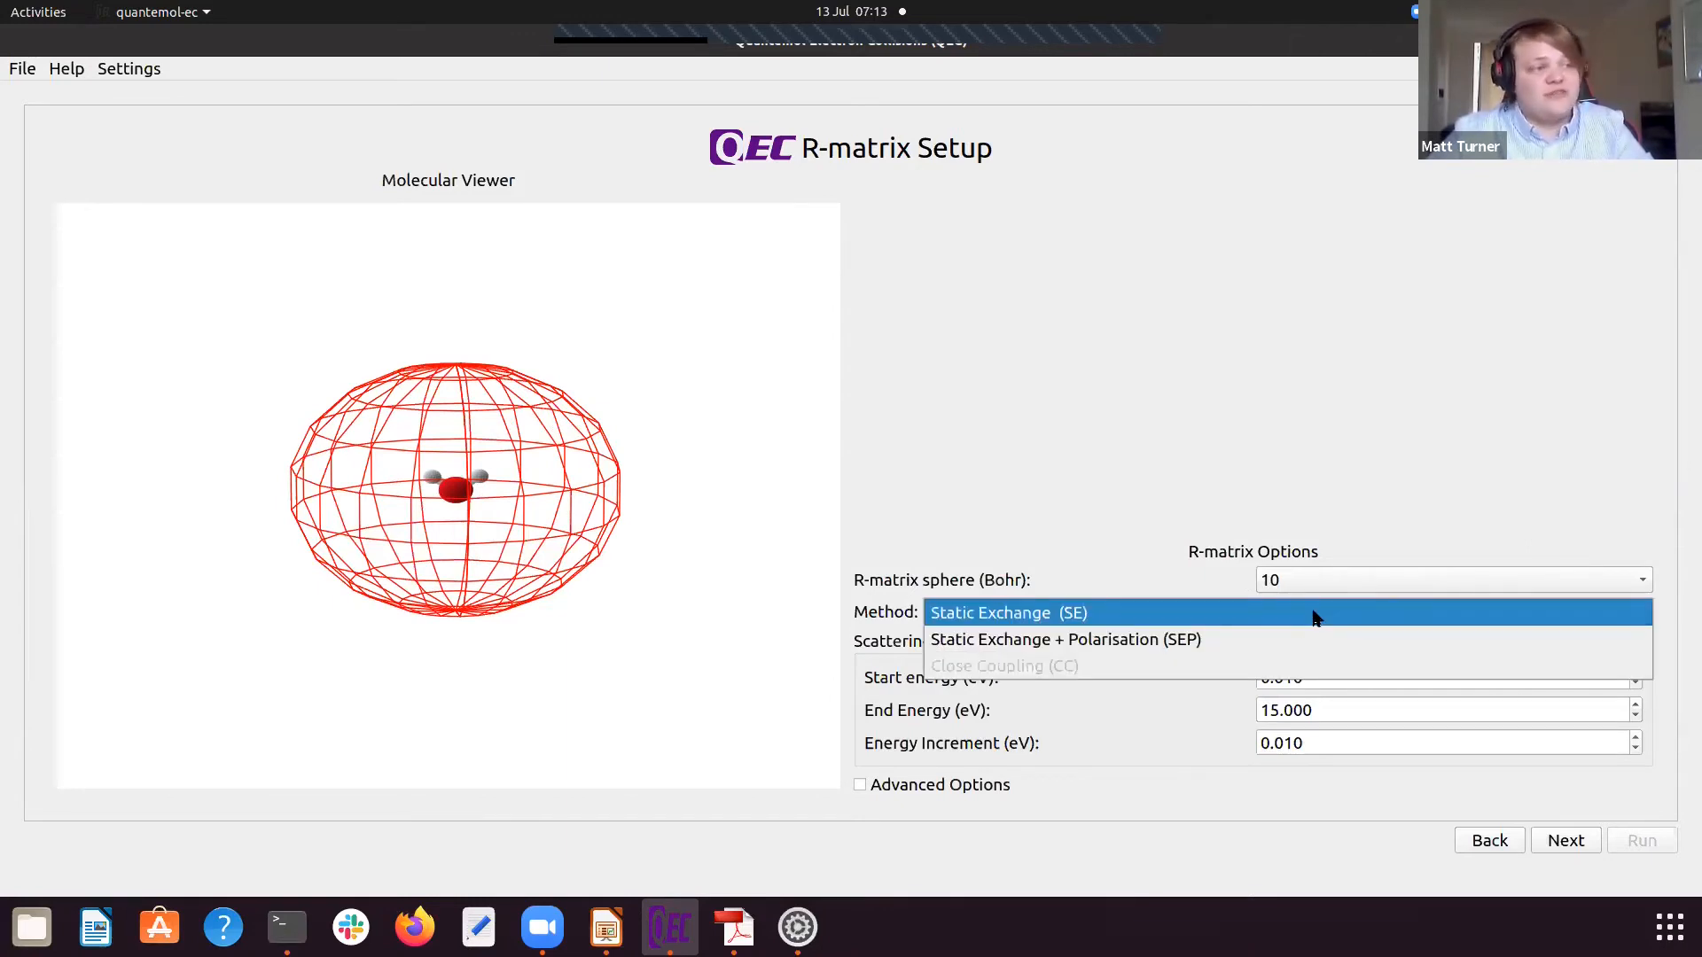
left_click(1049, 620)
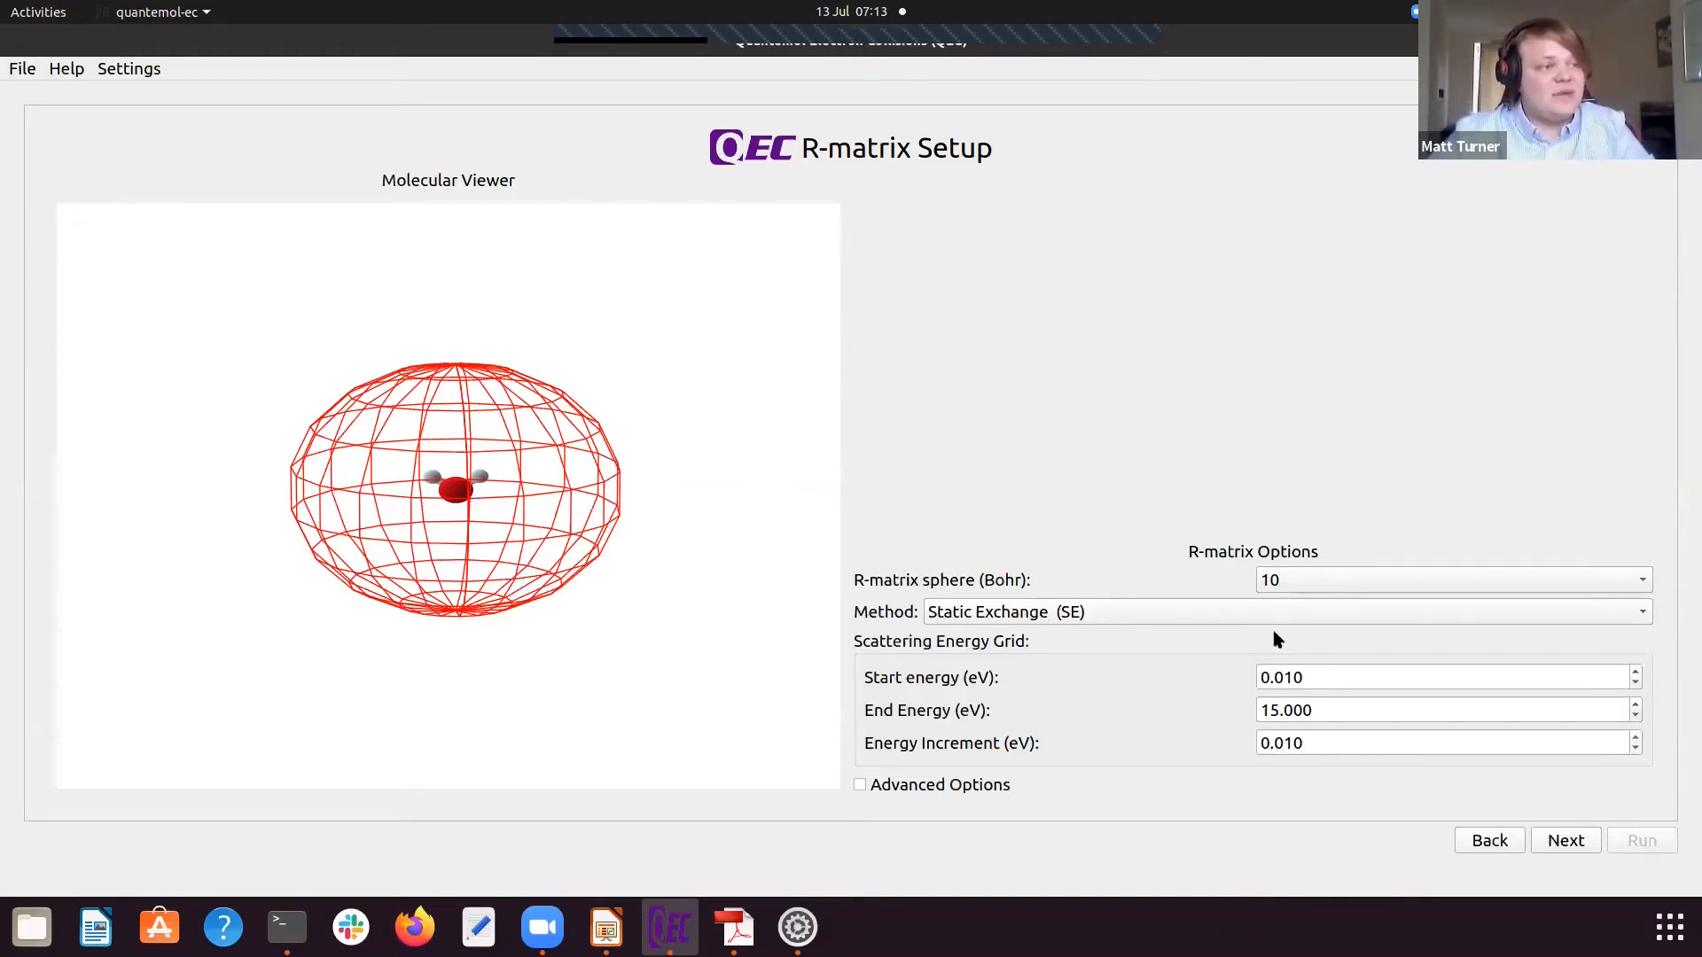
left_click(1108, 617)
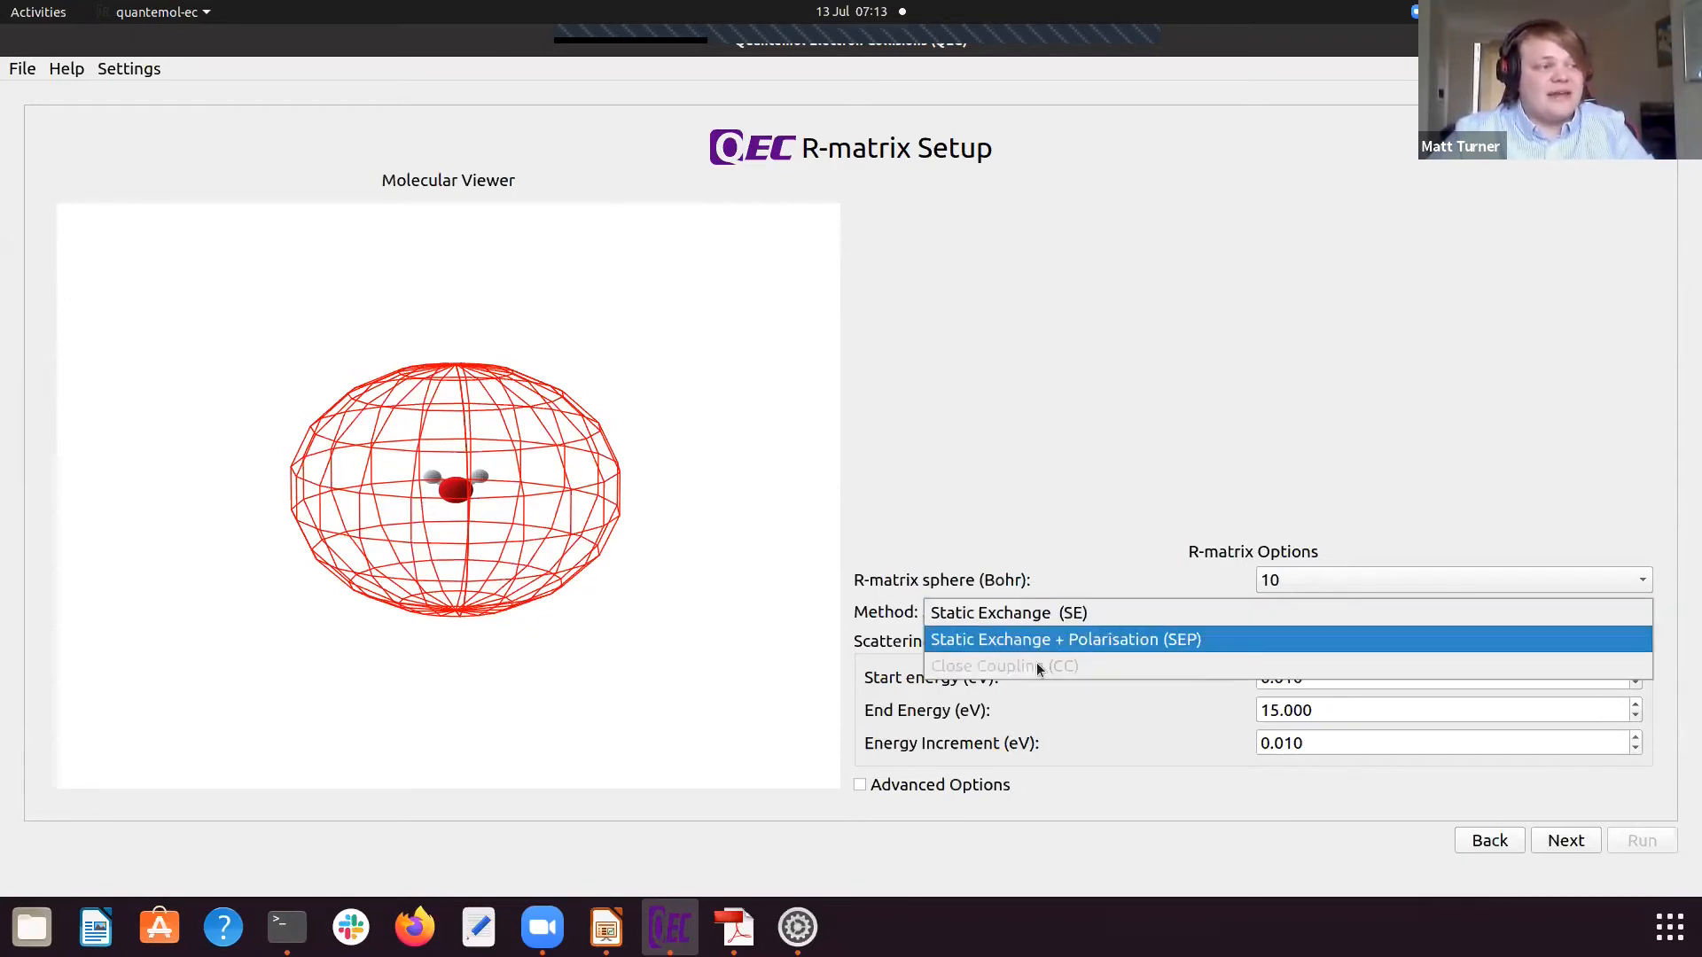
left_click(1041, 618)
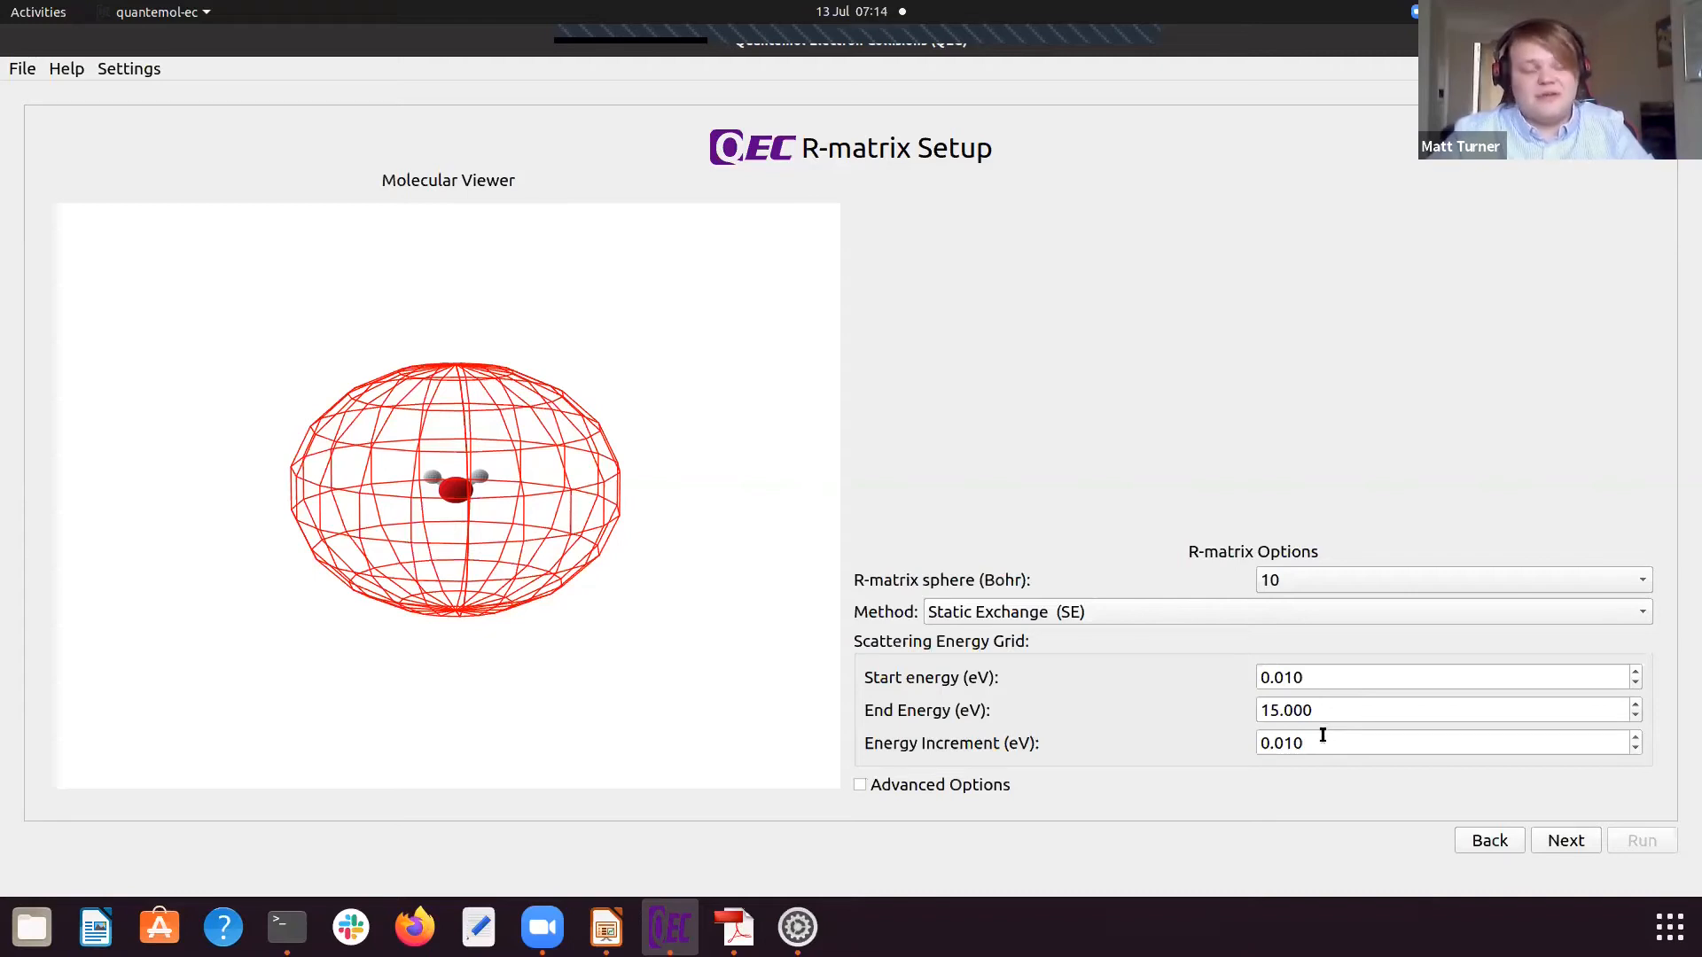
Step: Review the advanced R-matrix options, hide them again and proceed to the cross-sections to calculate
left_click(859, 785)
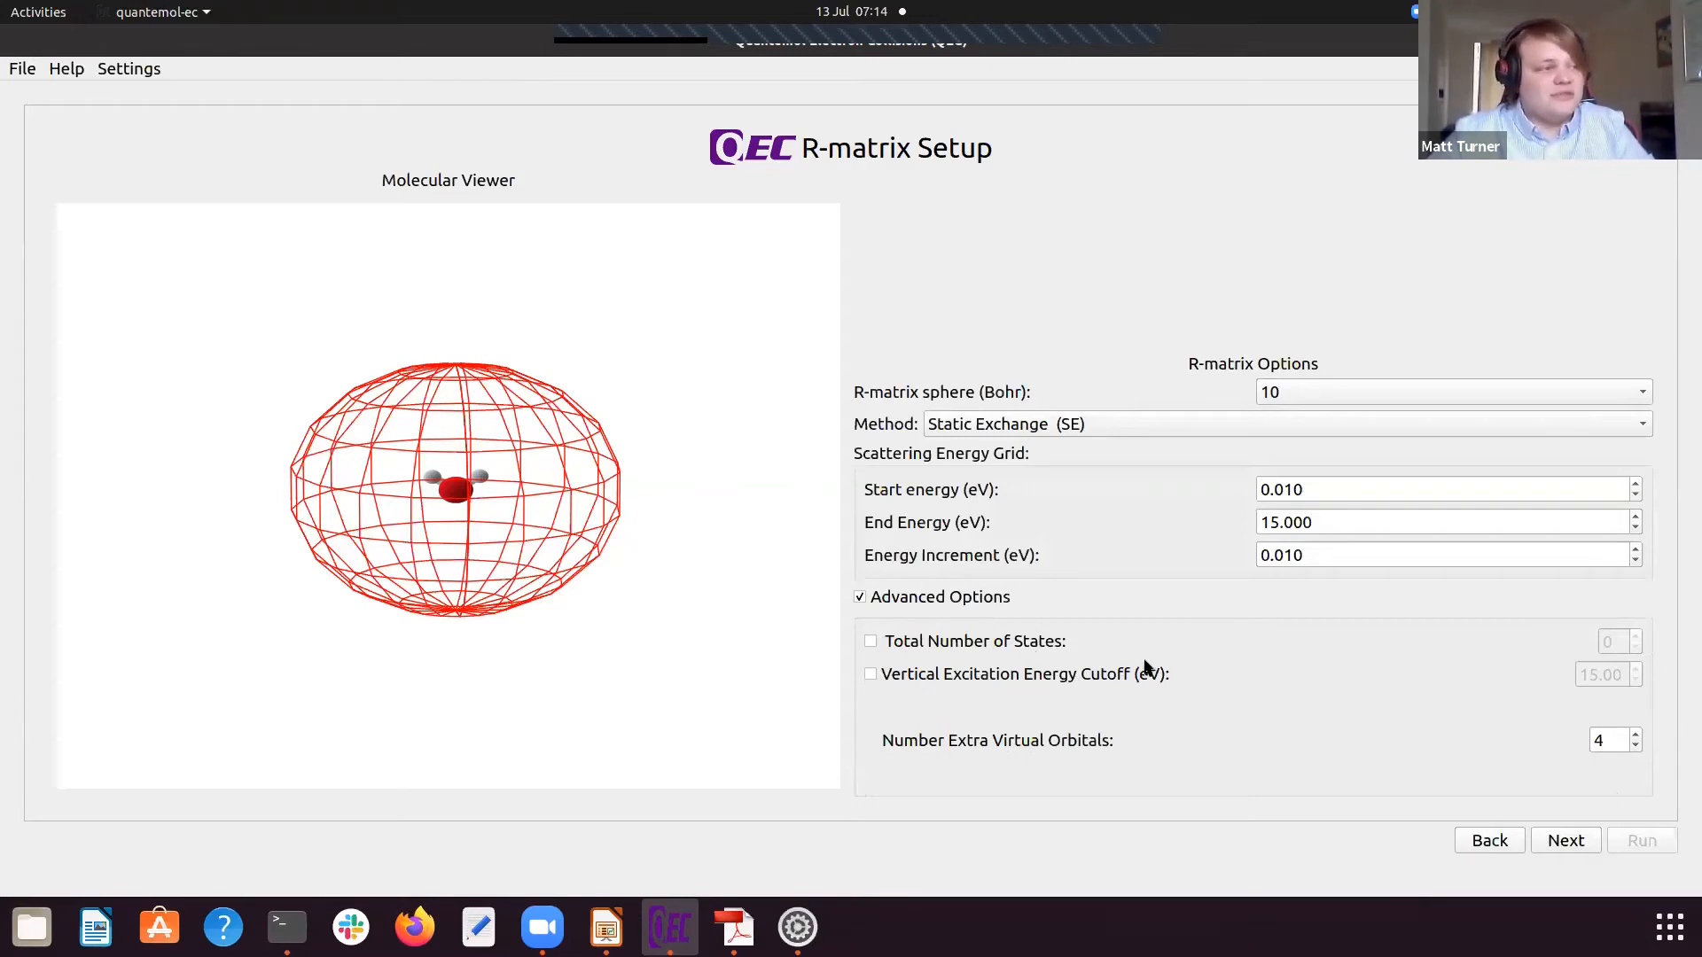
left_click(860, 597)
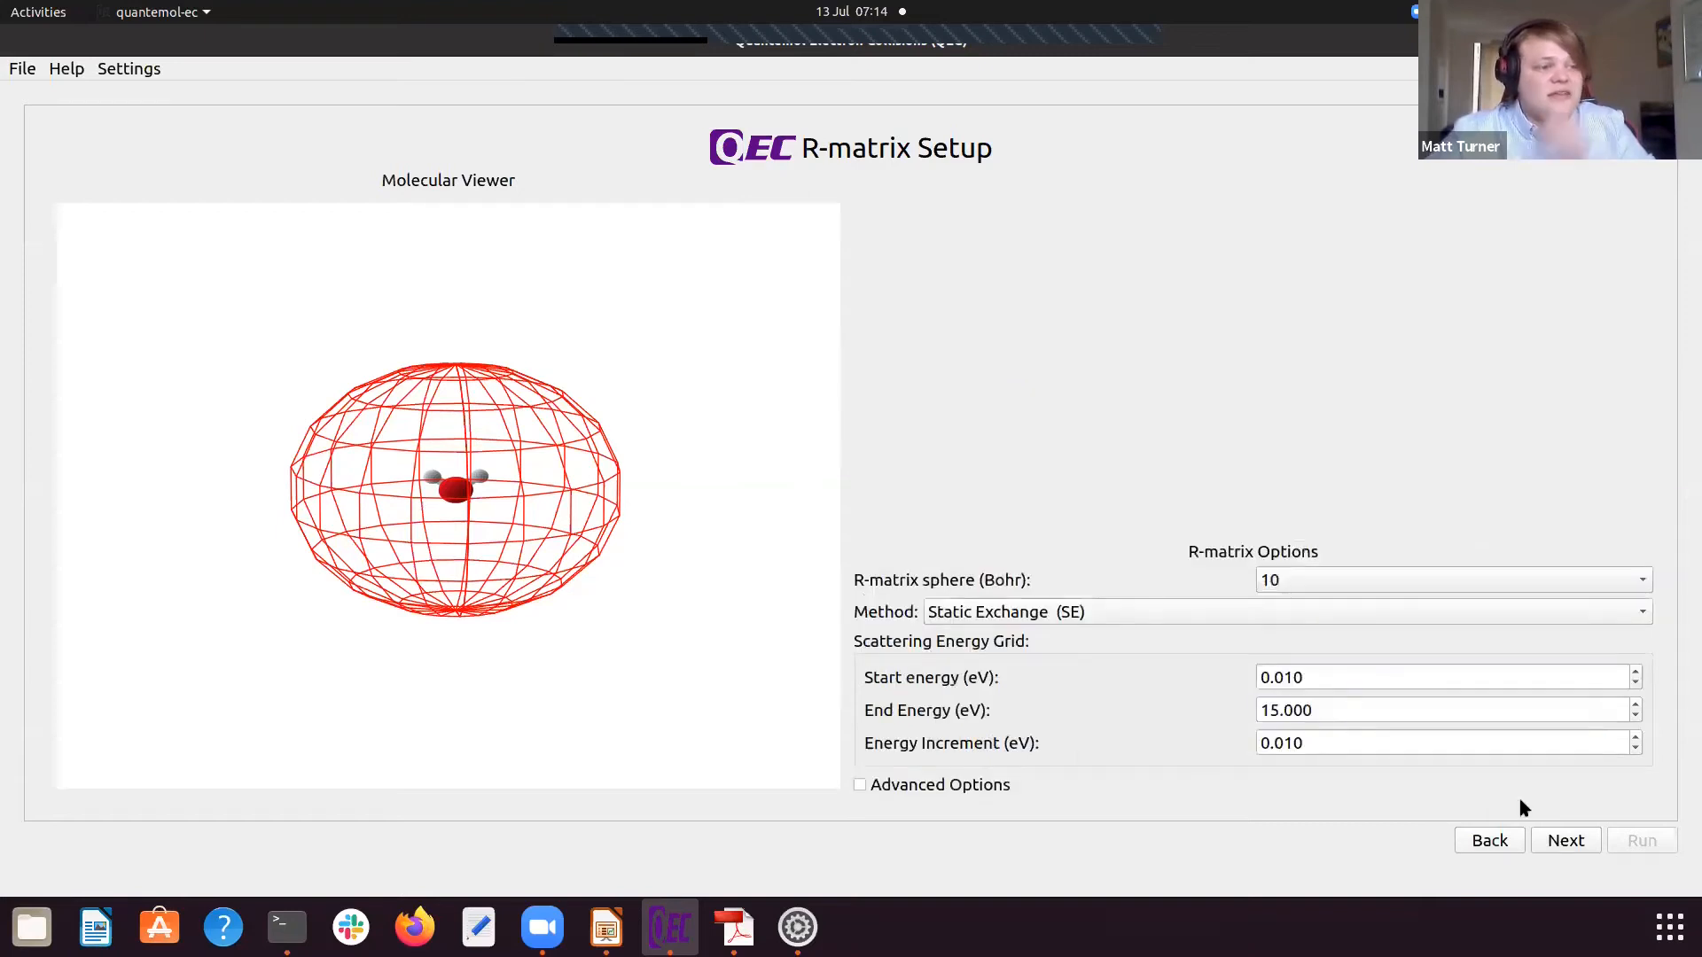
left_click(1566, 838)
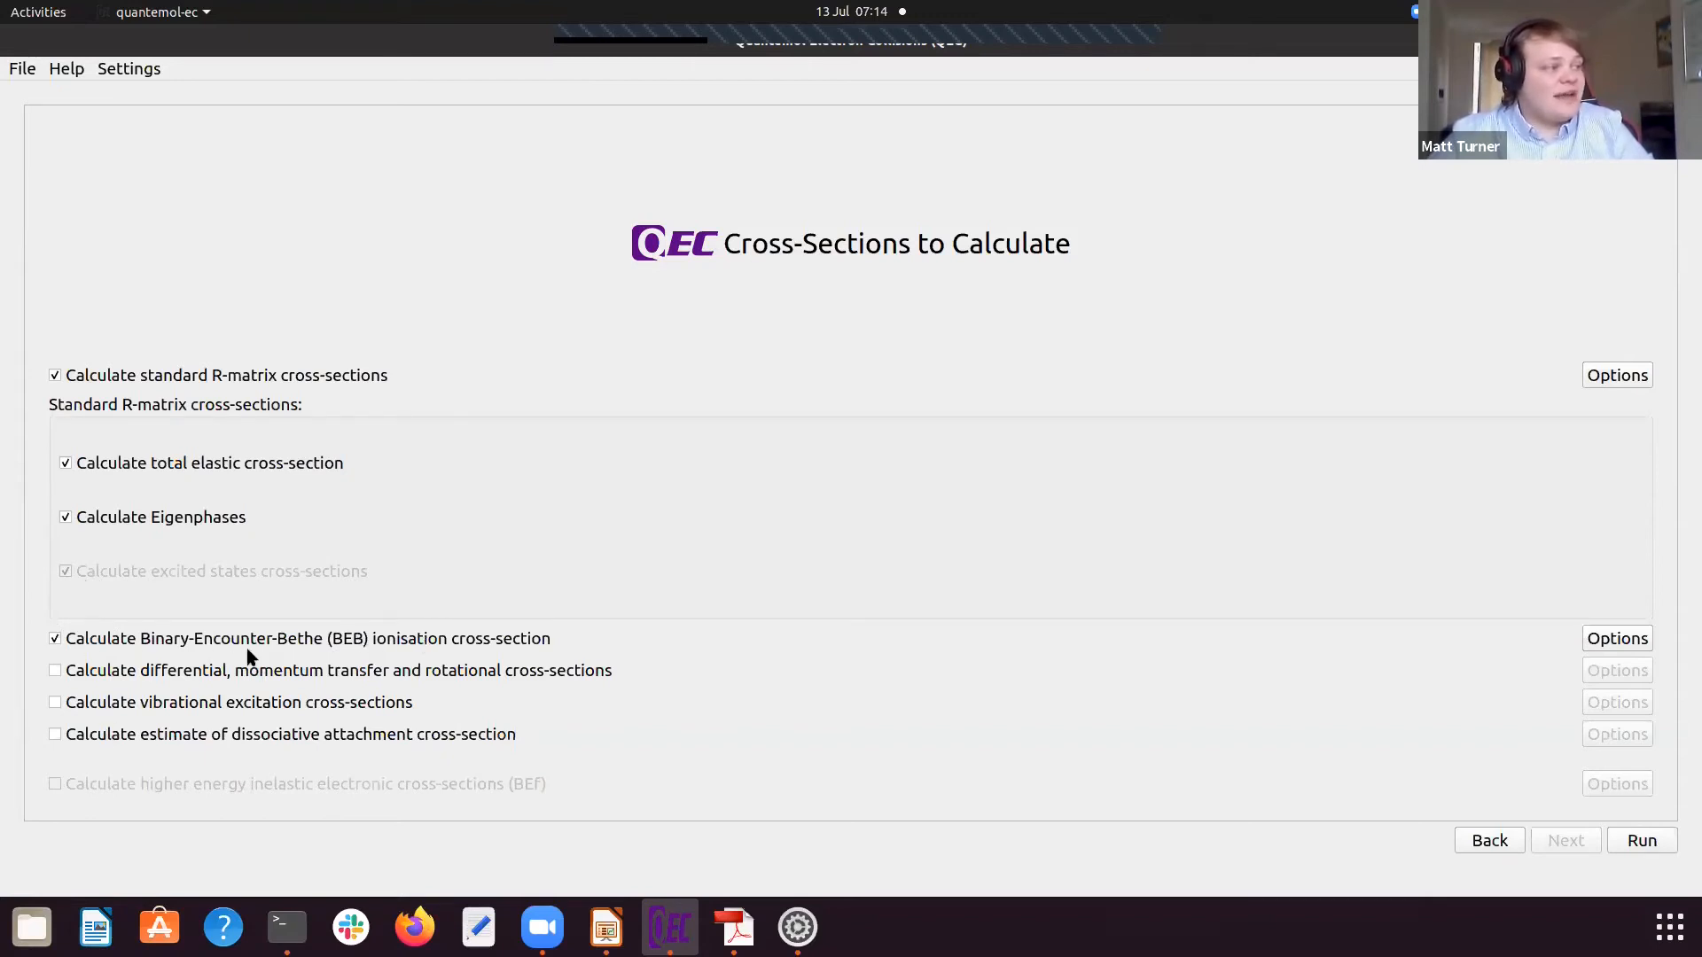
Step: Review the BEB ionisation options and the PolyDCS options without changes, leaving the differential, momentum transfer and rotational cross-sections disabled
left_click(1617, 639)
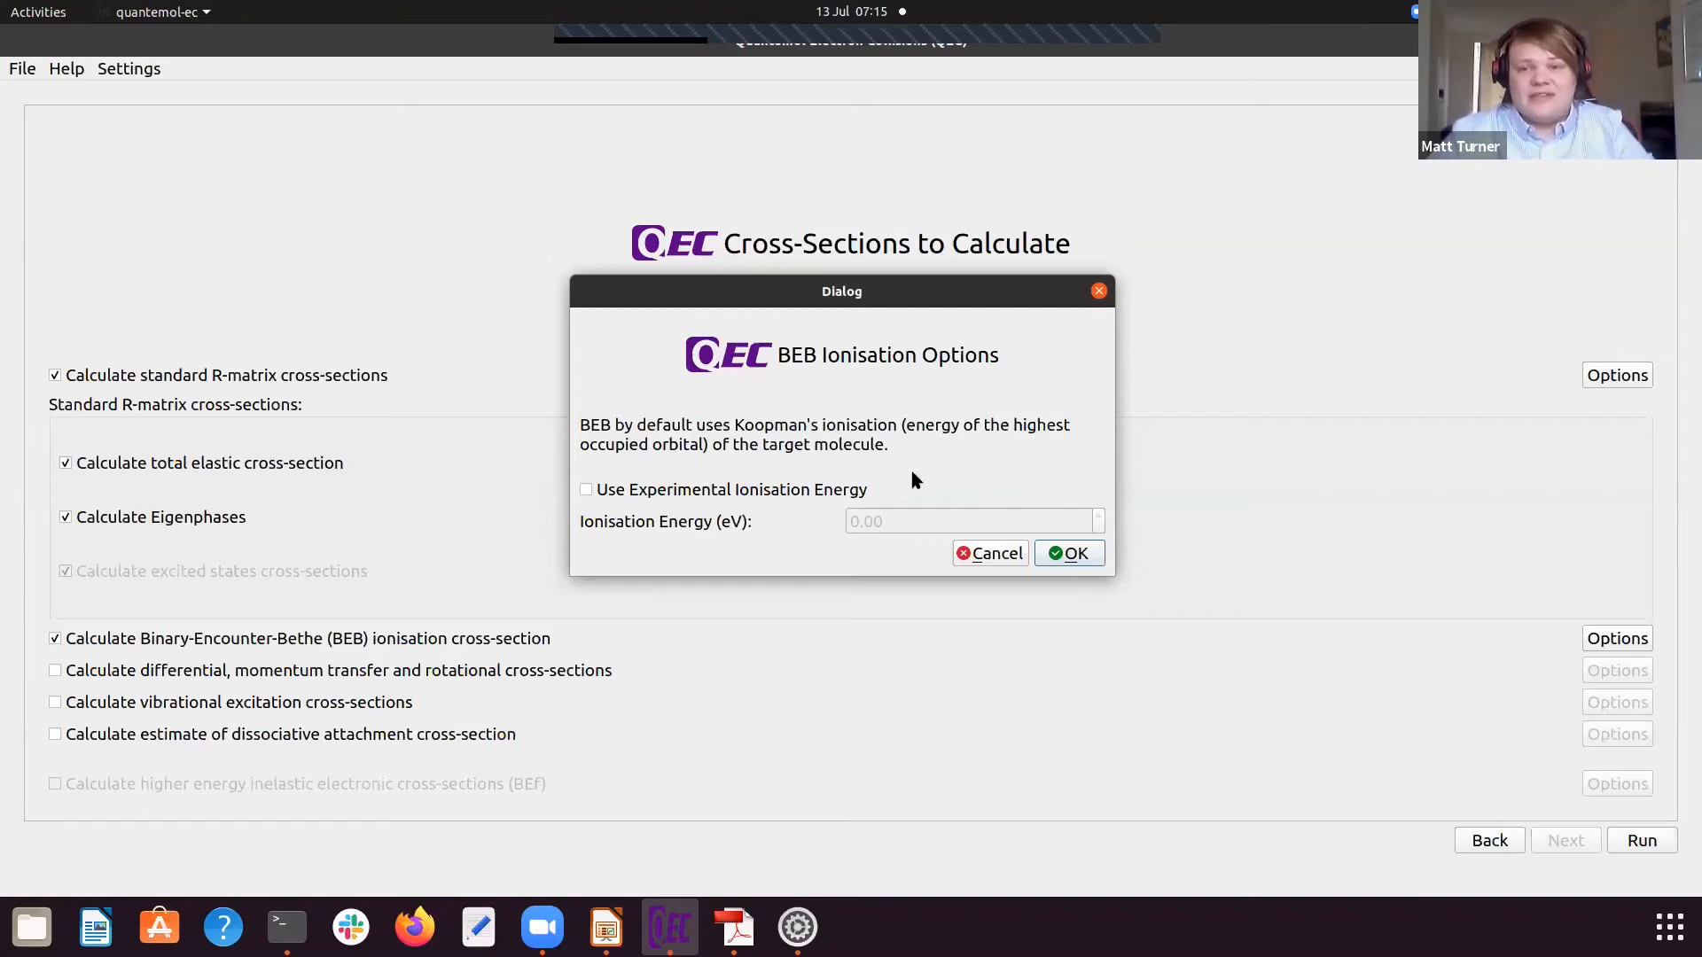
left_click(993, 551)
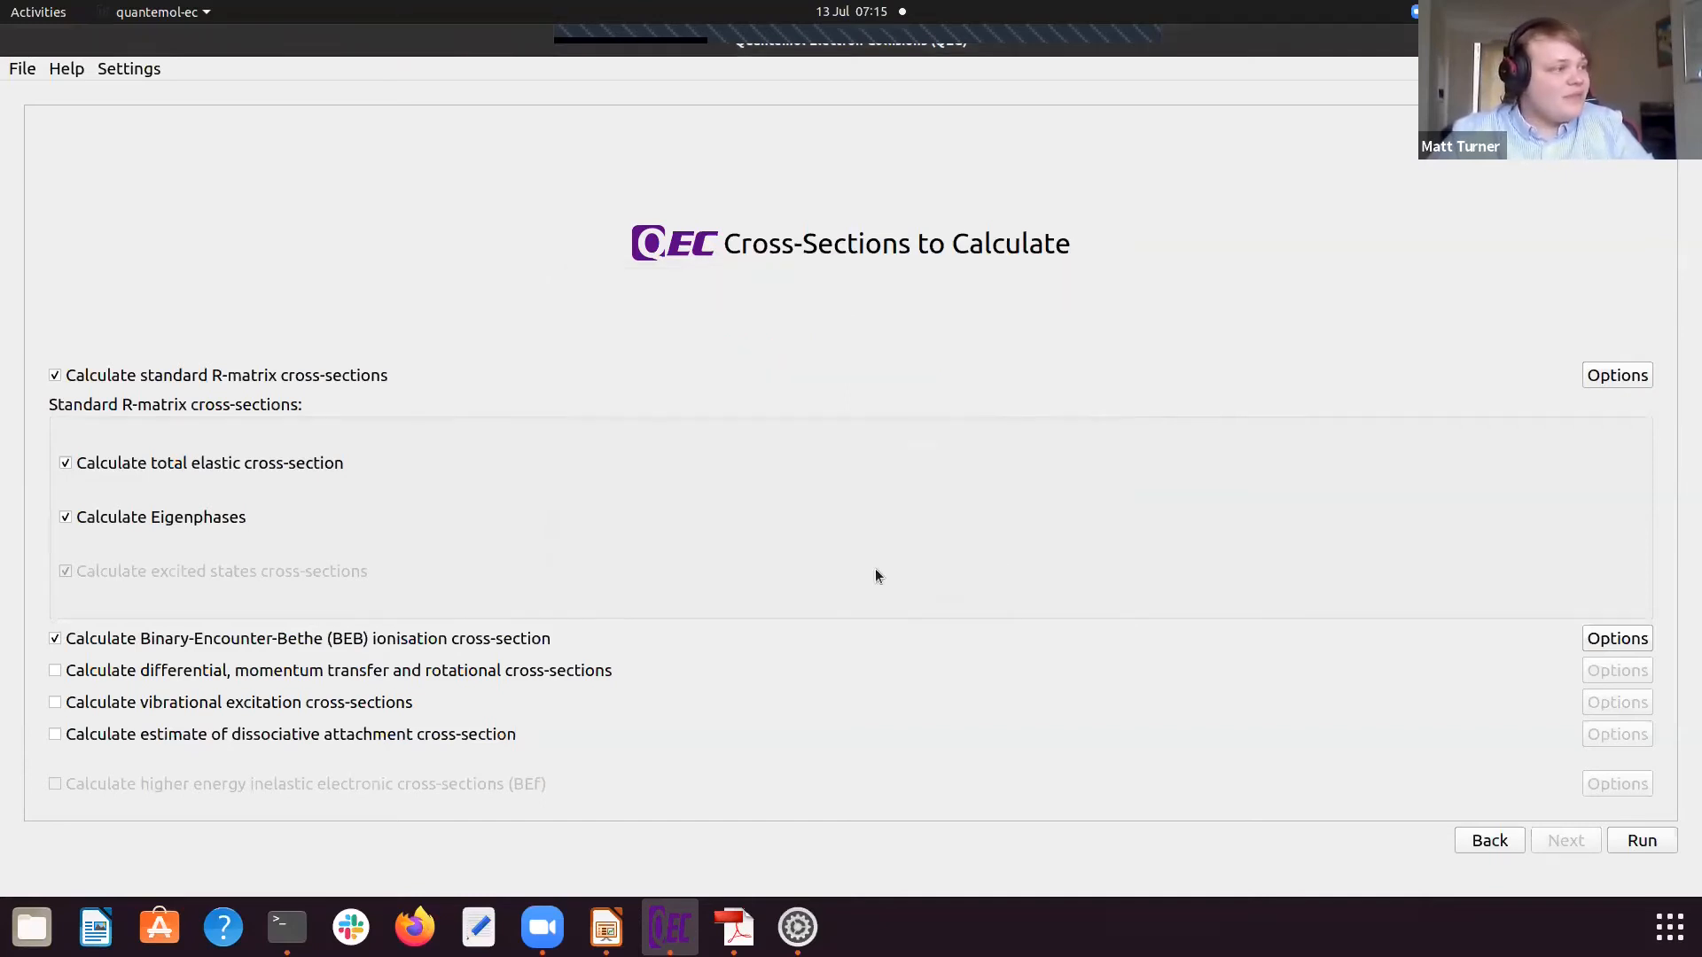
left_click(55, 674)
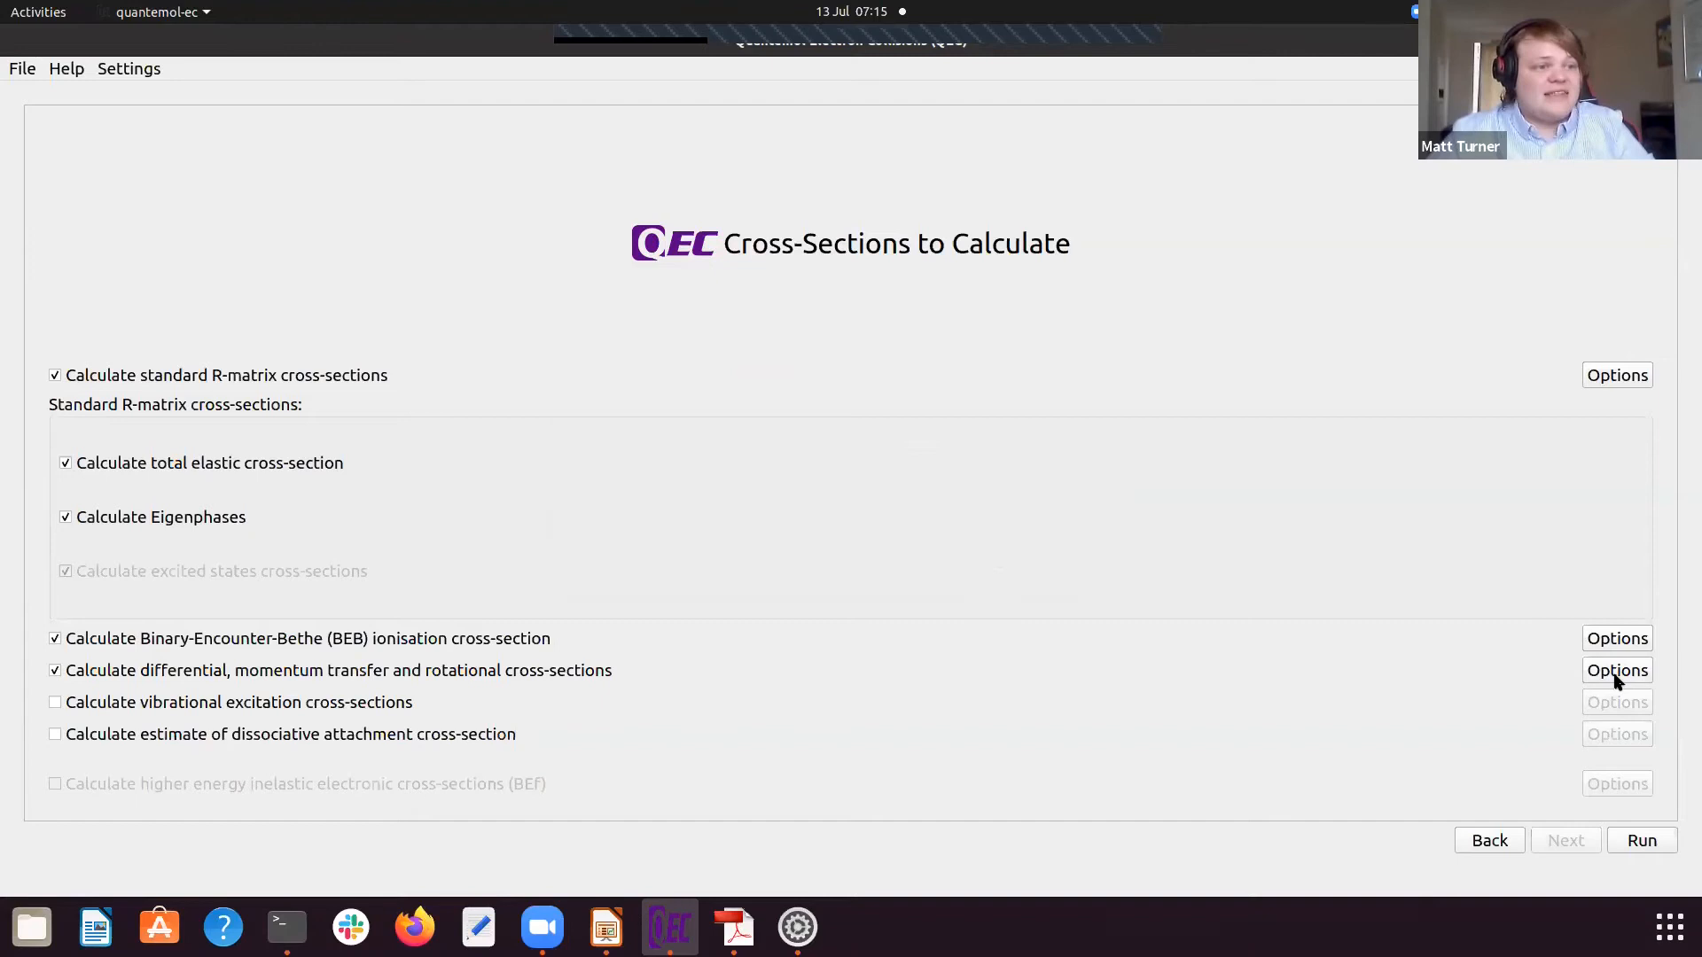
left_click(1616, 674)
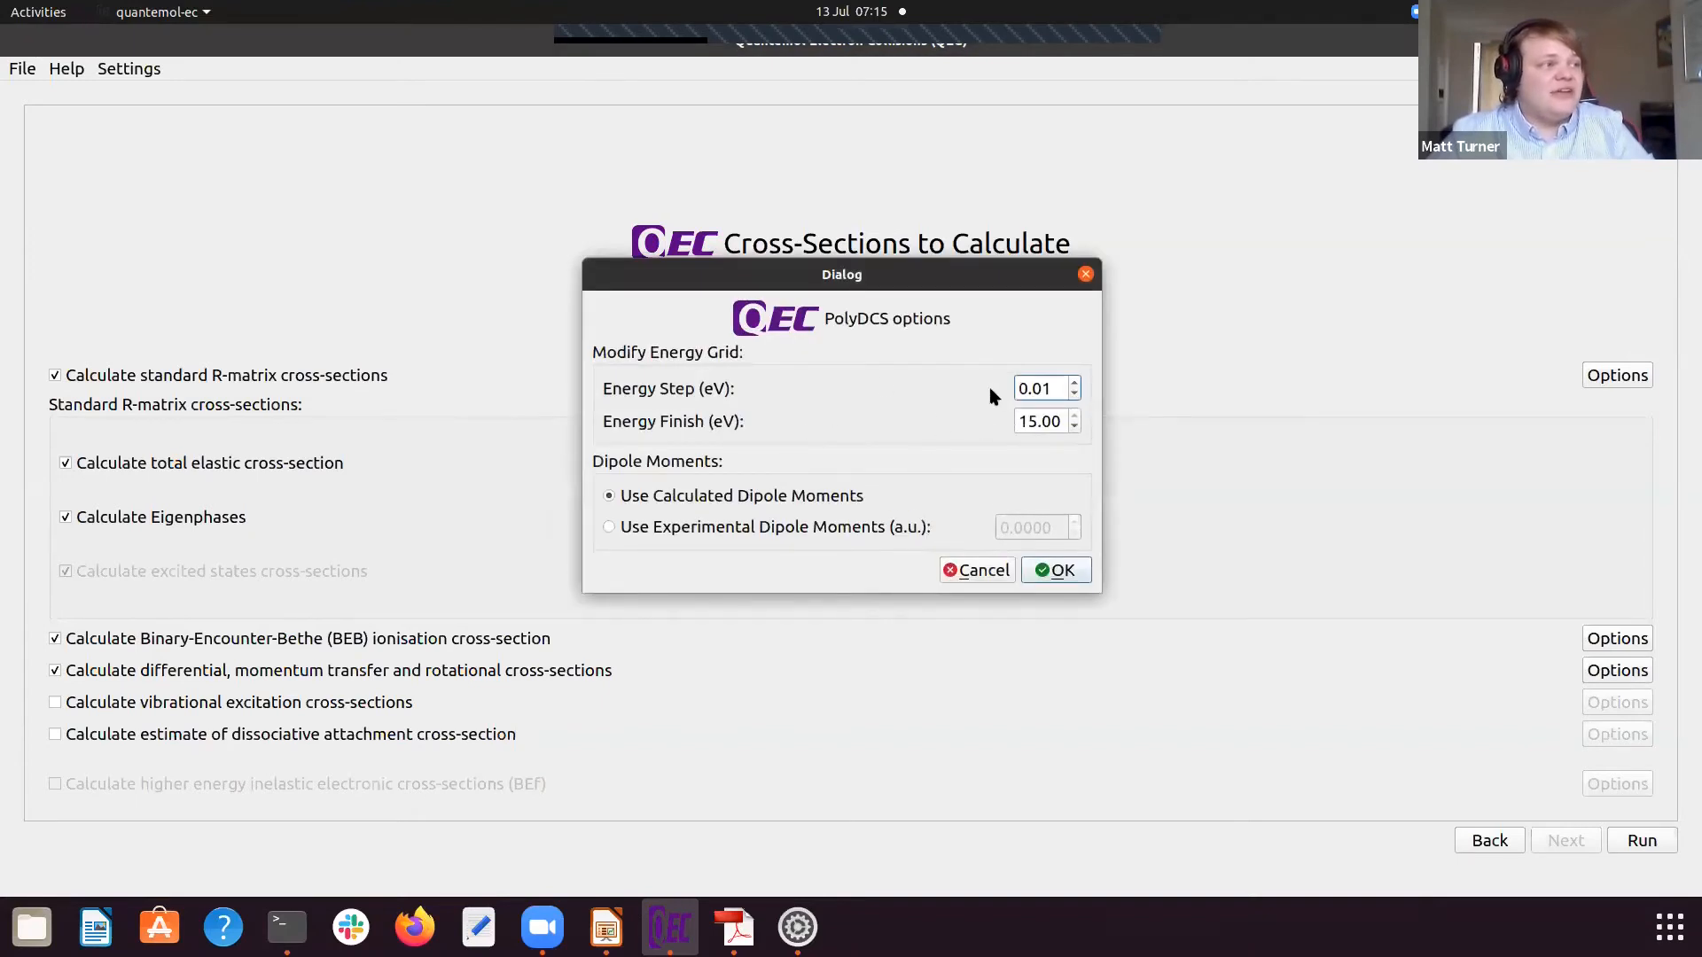
mouse_move(944, 448)
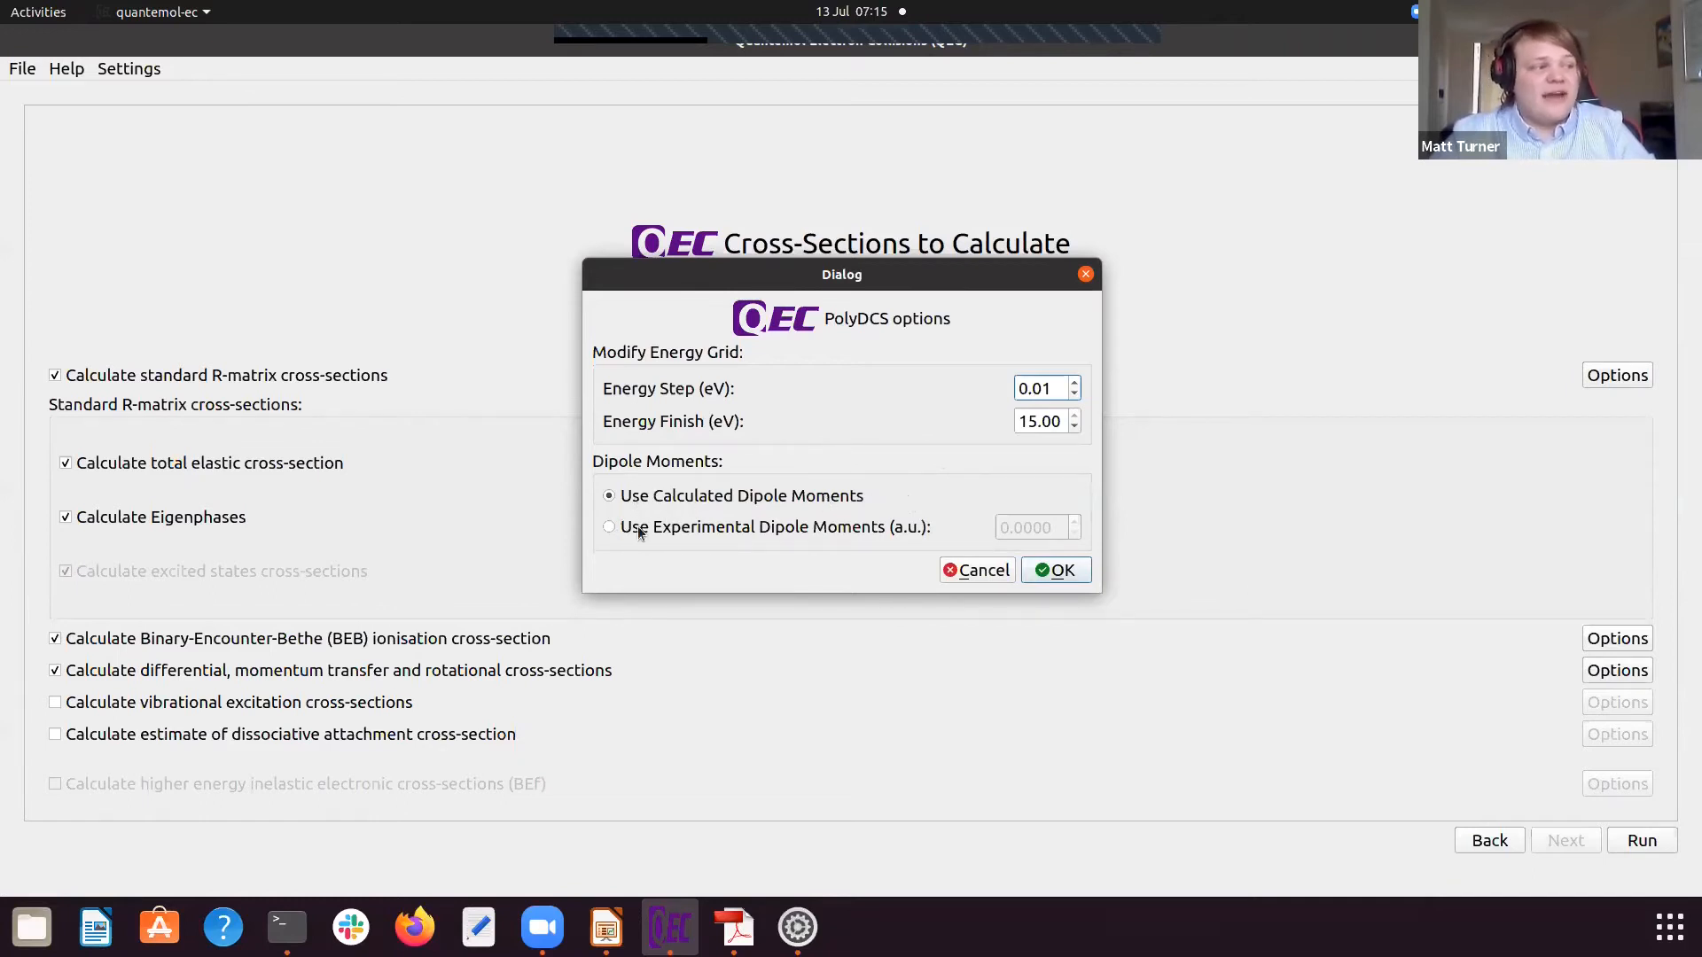
left_click(973, 570)
left_click(54, 670)
Step: Enable the vibrational excitation cross-sections and review their scattering energy grid without changing it
left_click(56, 705)
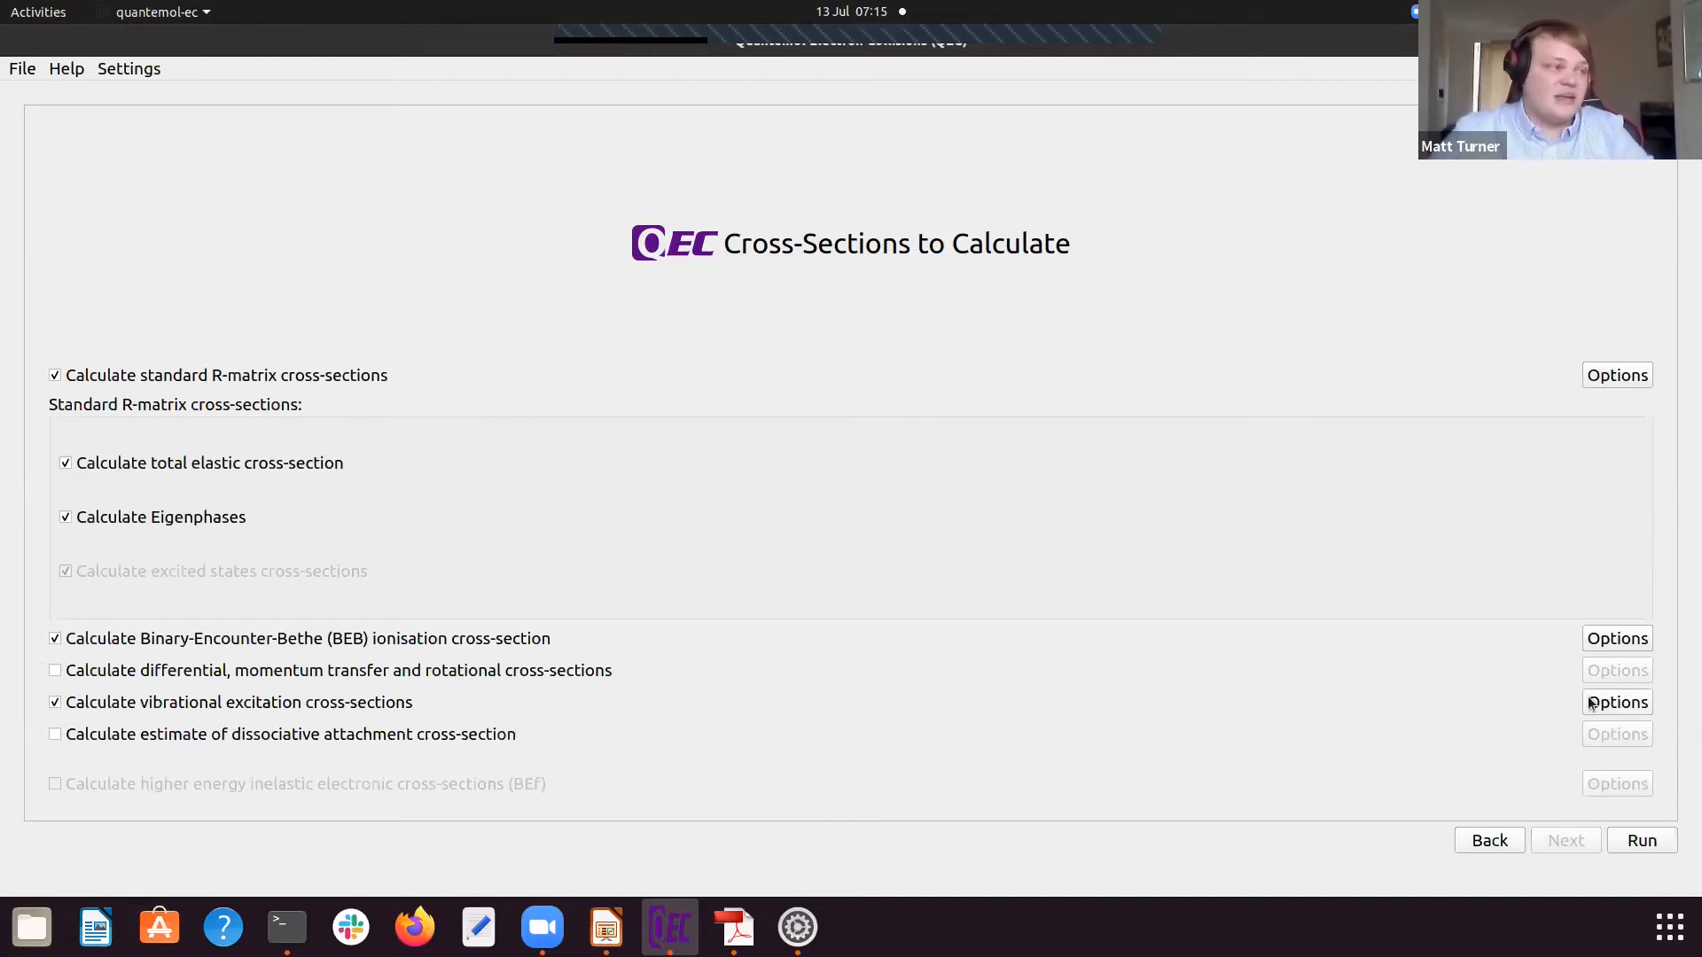
left_click(1624, 709)
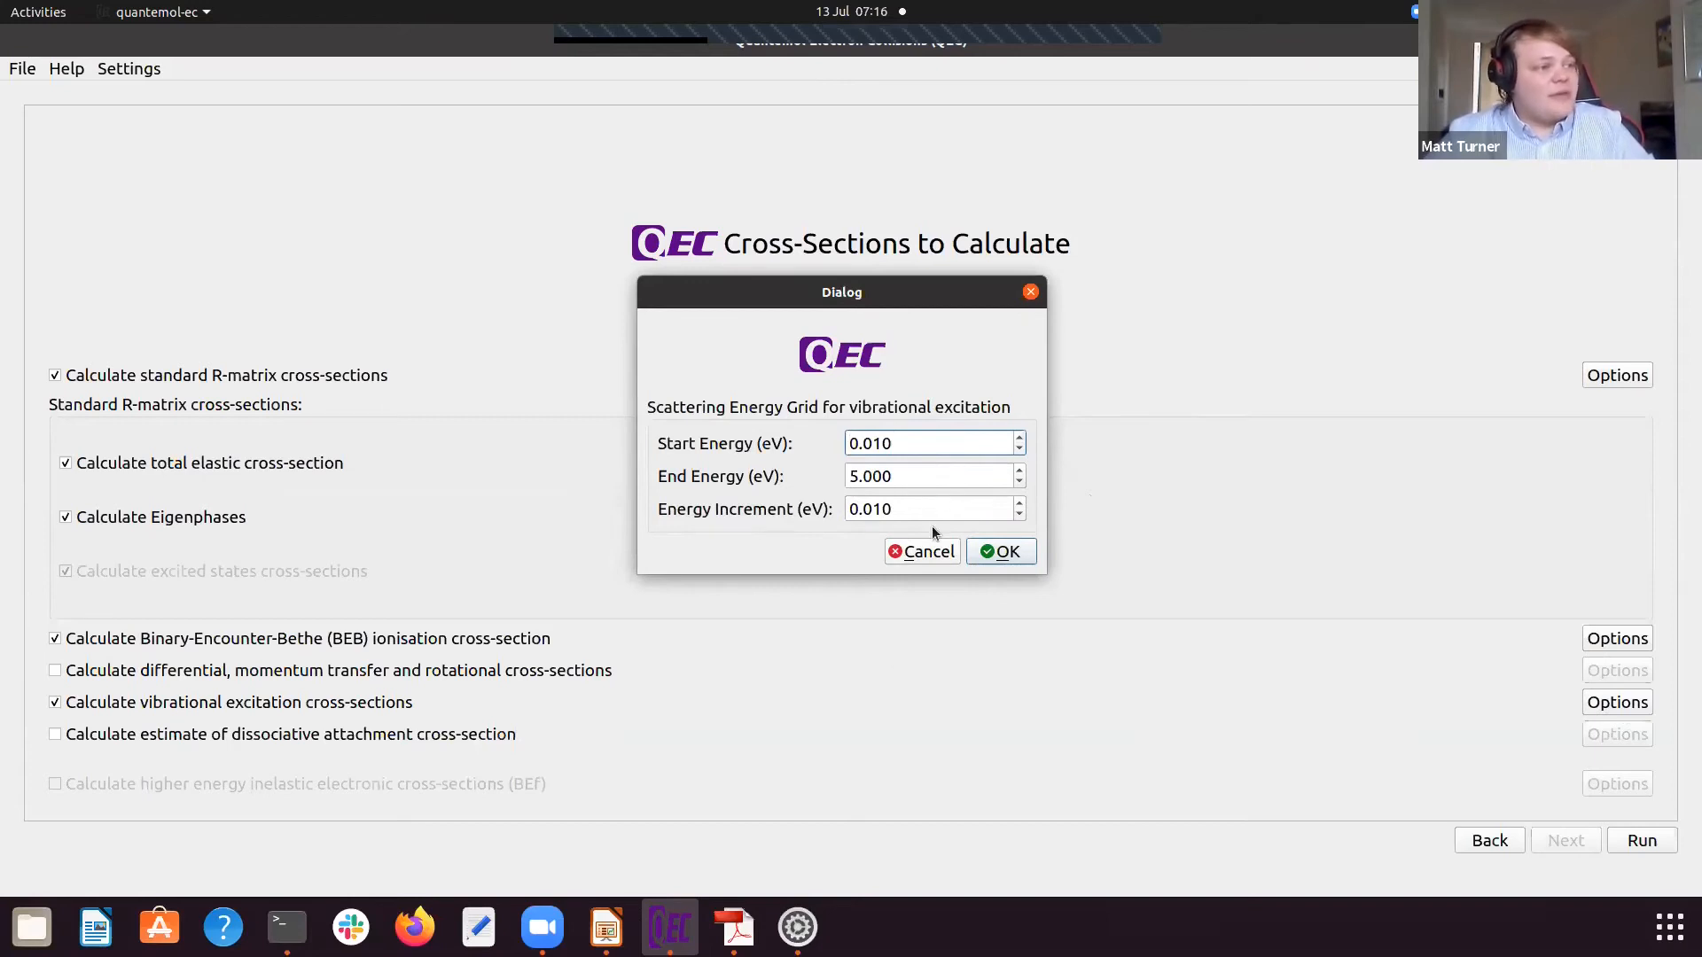
left_click(929, 550)
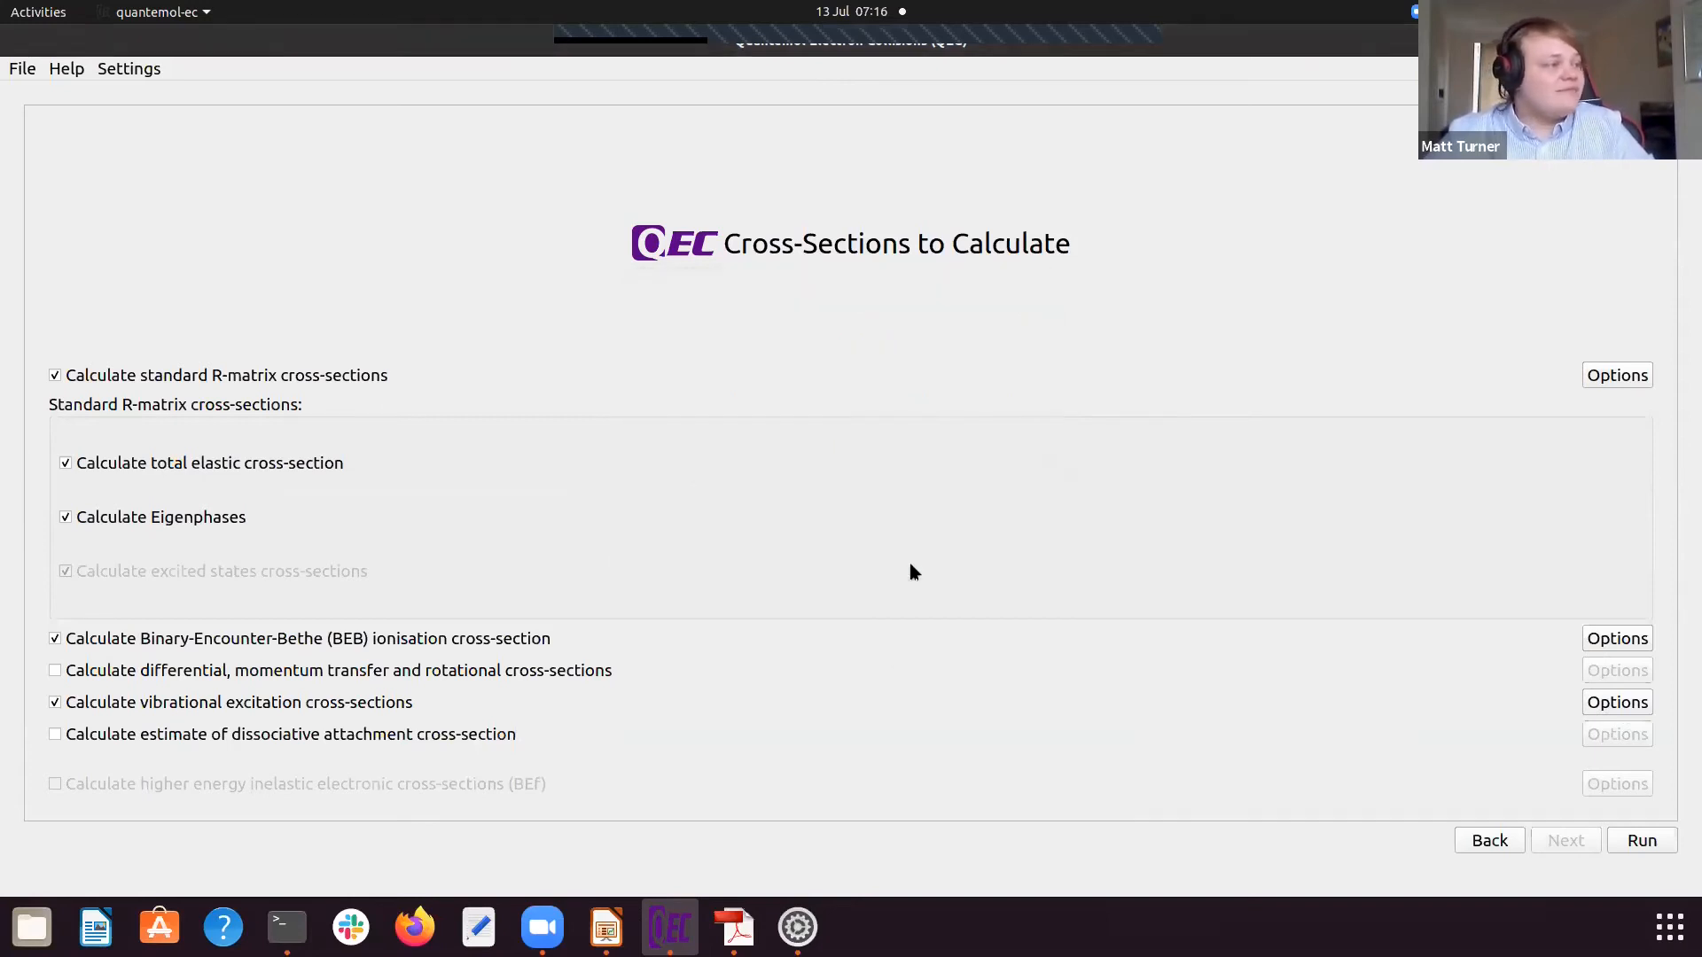
left_click(54, 701)
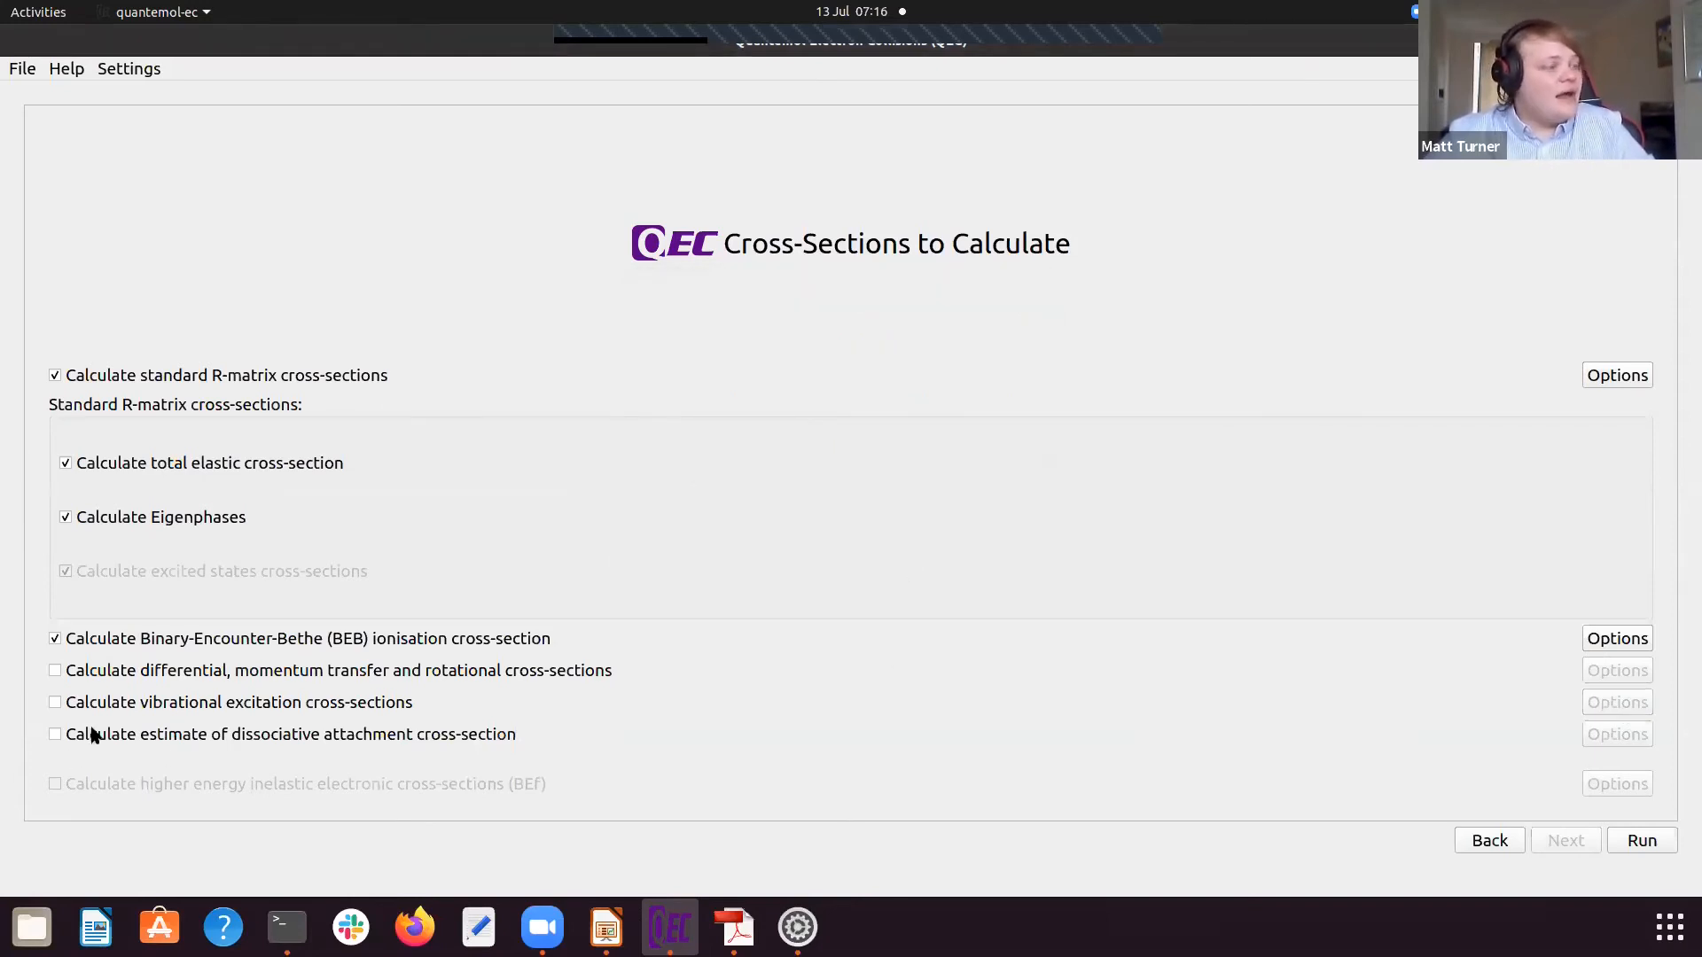
left_click(55, 702)
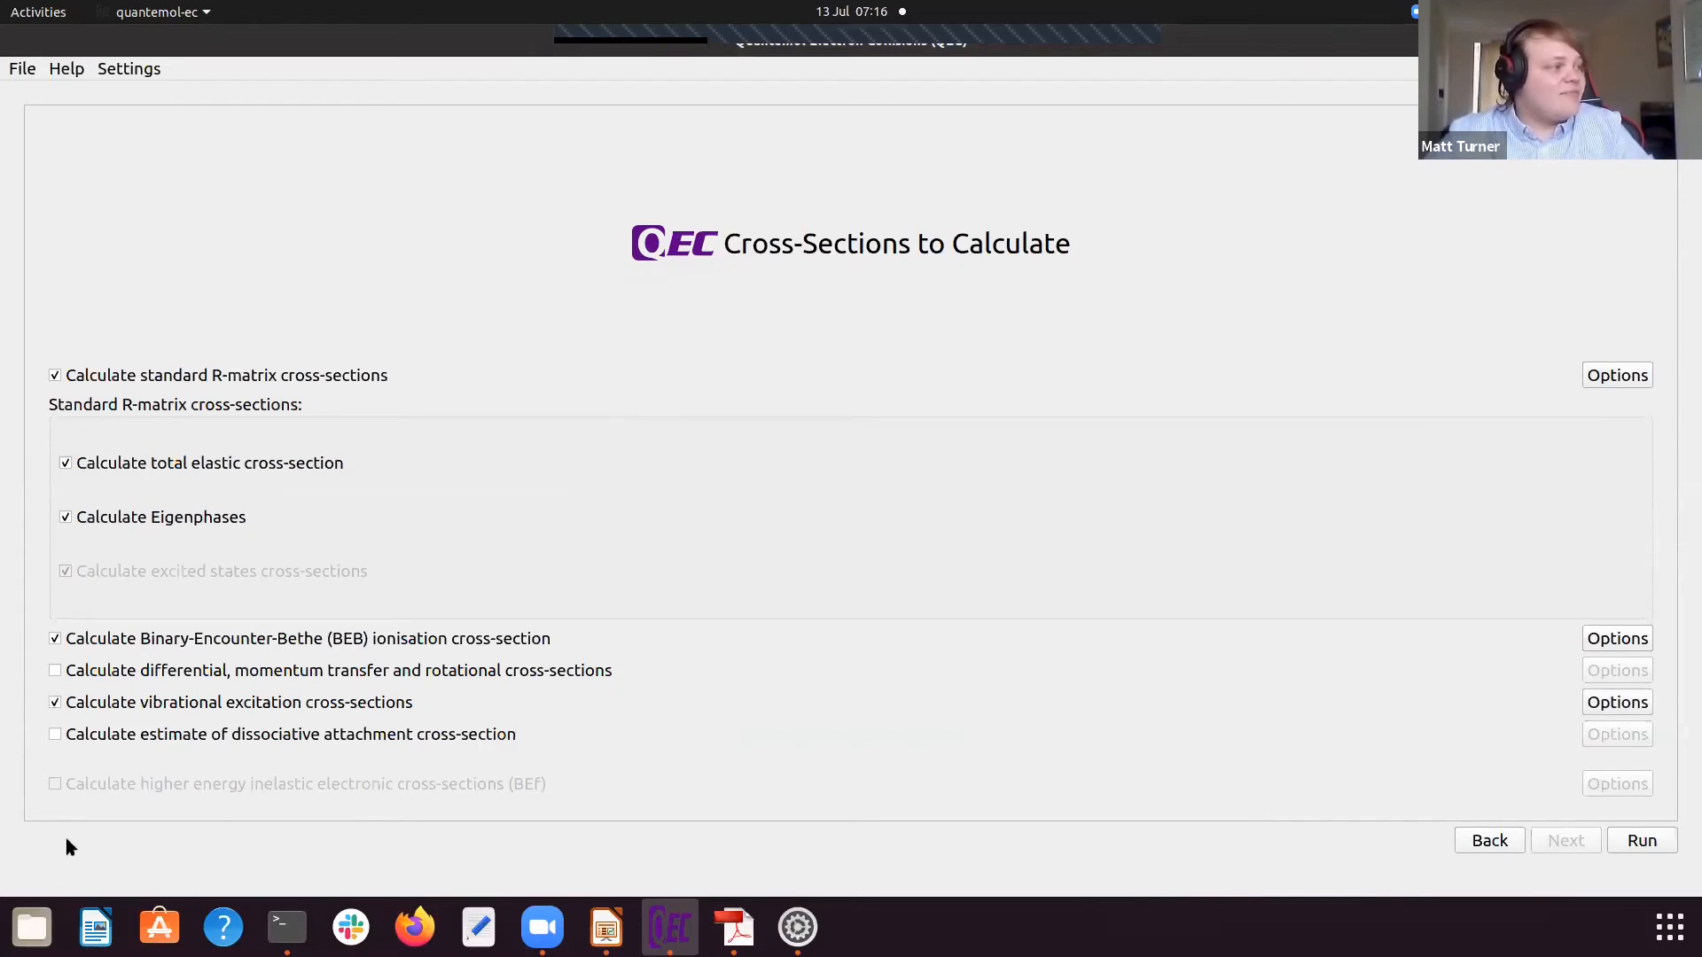
Step: Review the dissociative attachment cross-section options, including dissociation energy and fragmentation, and cancel to leave that calculation disabled
left_click(55, 735)
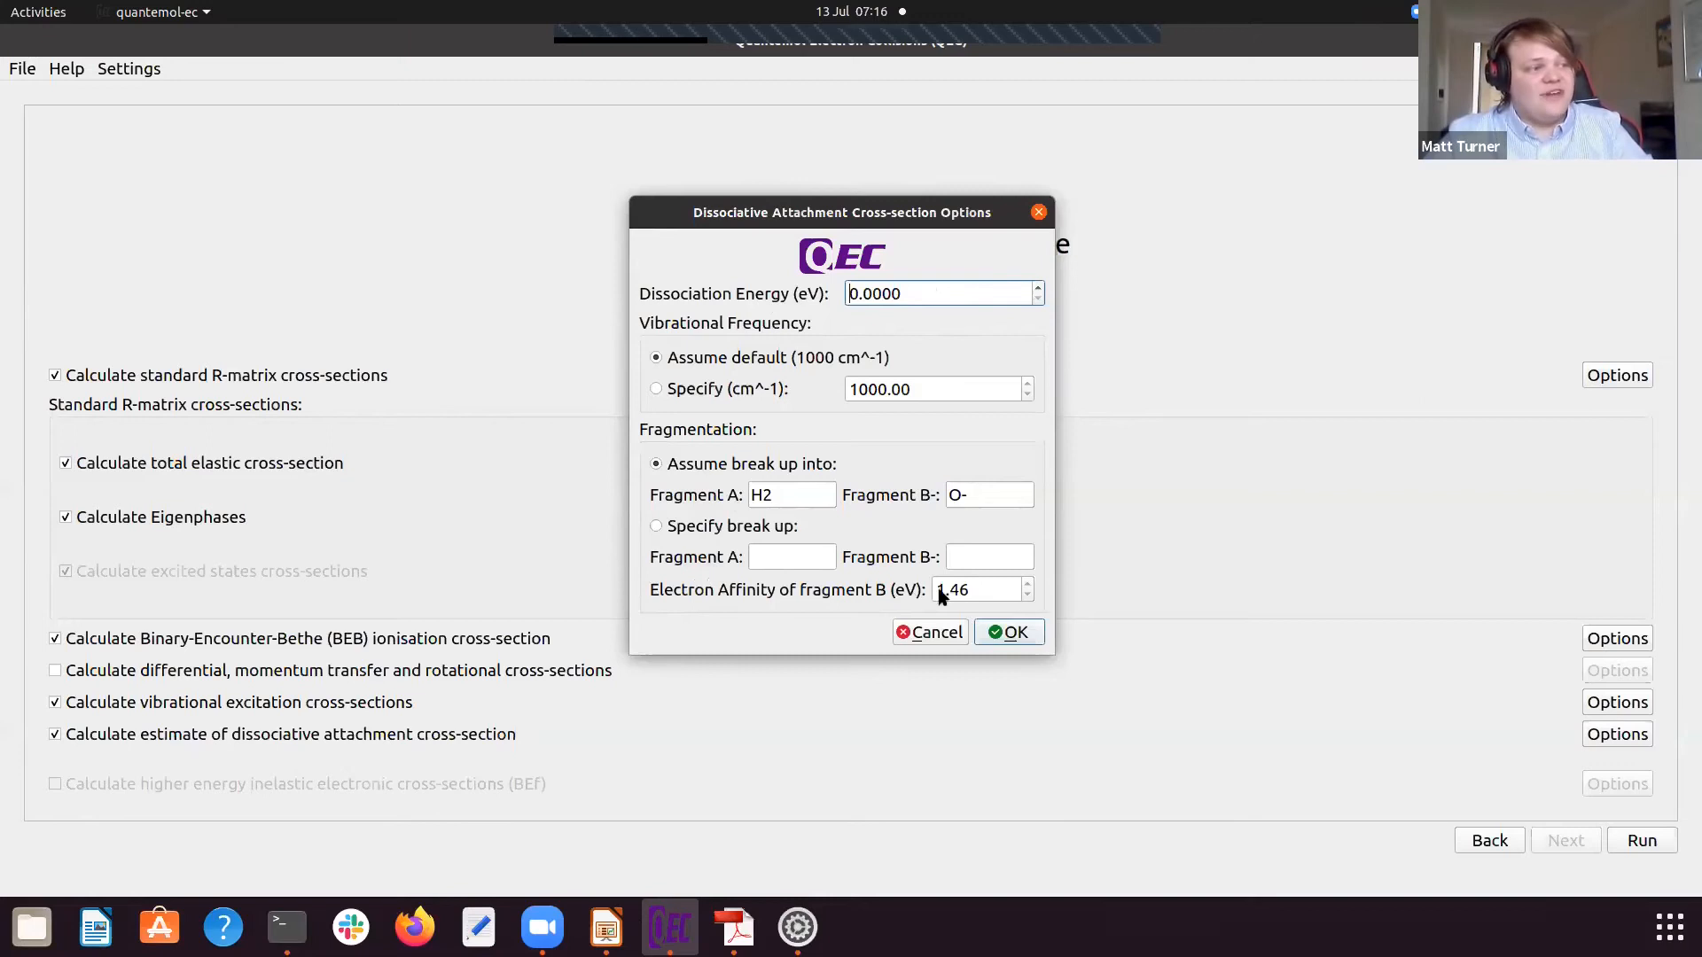
left_click(935, 633)
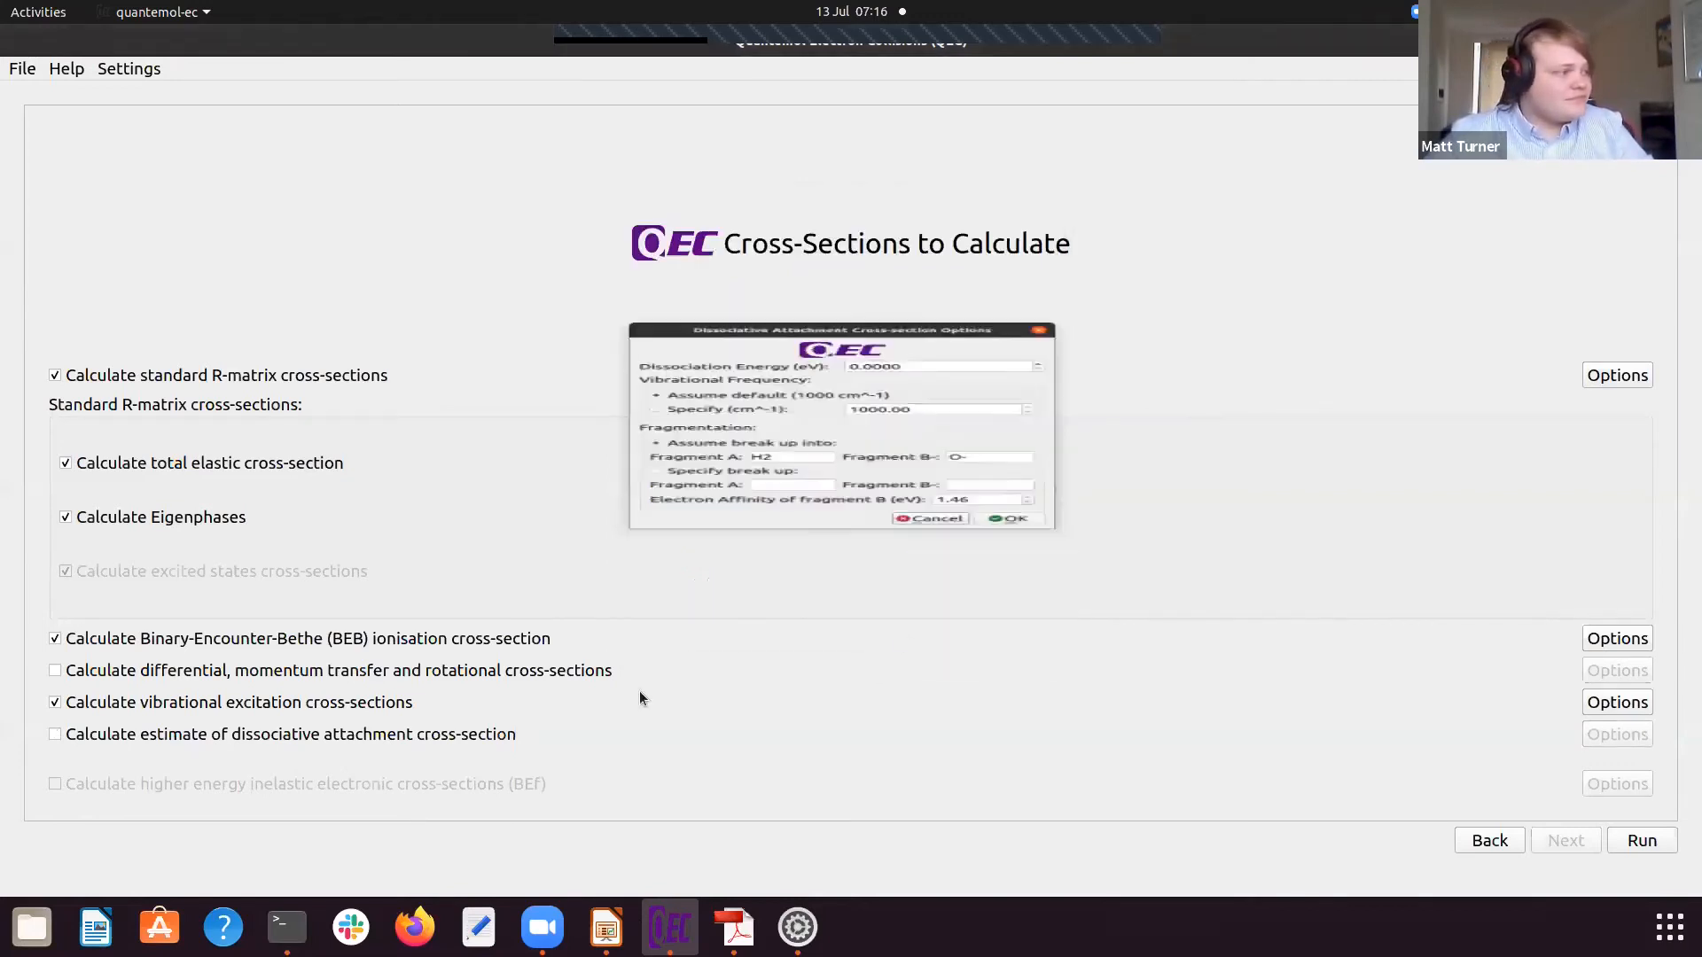
left_click(56, 736)
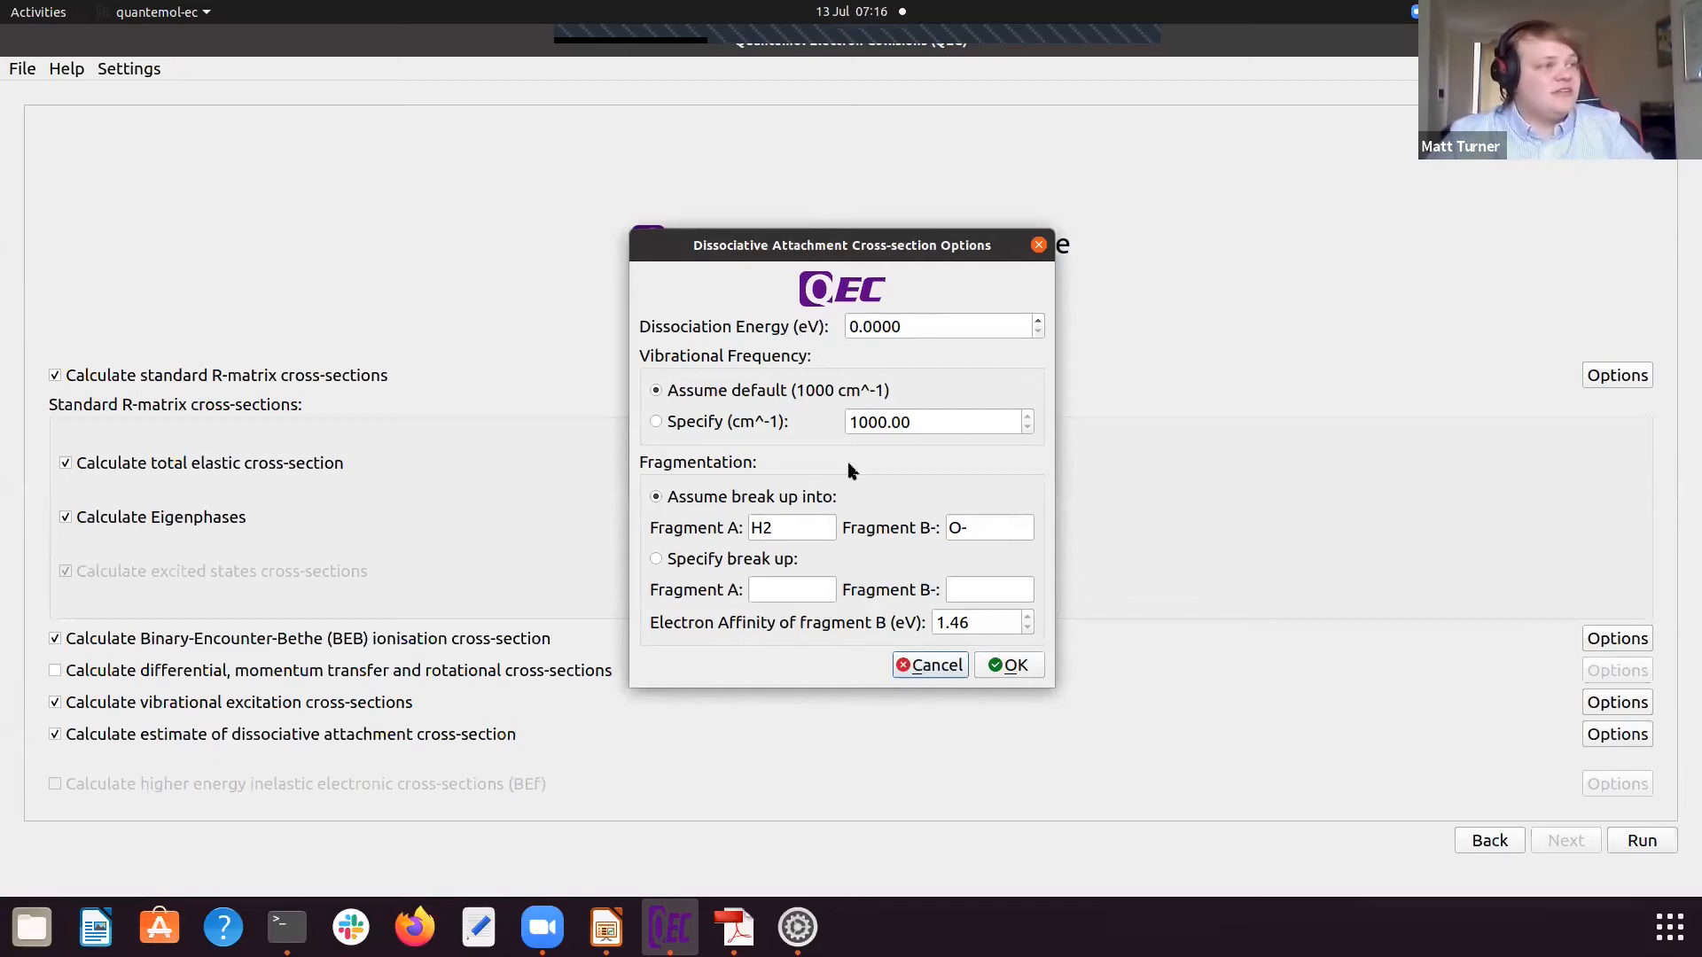
left_click(923, 665)
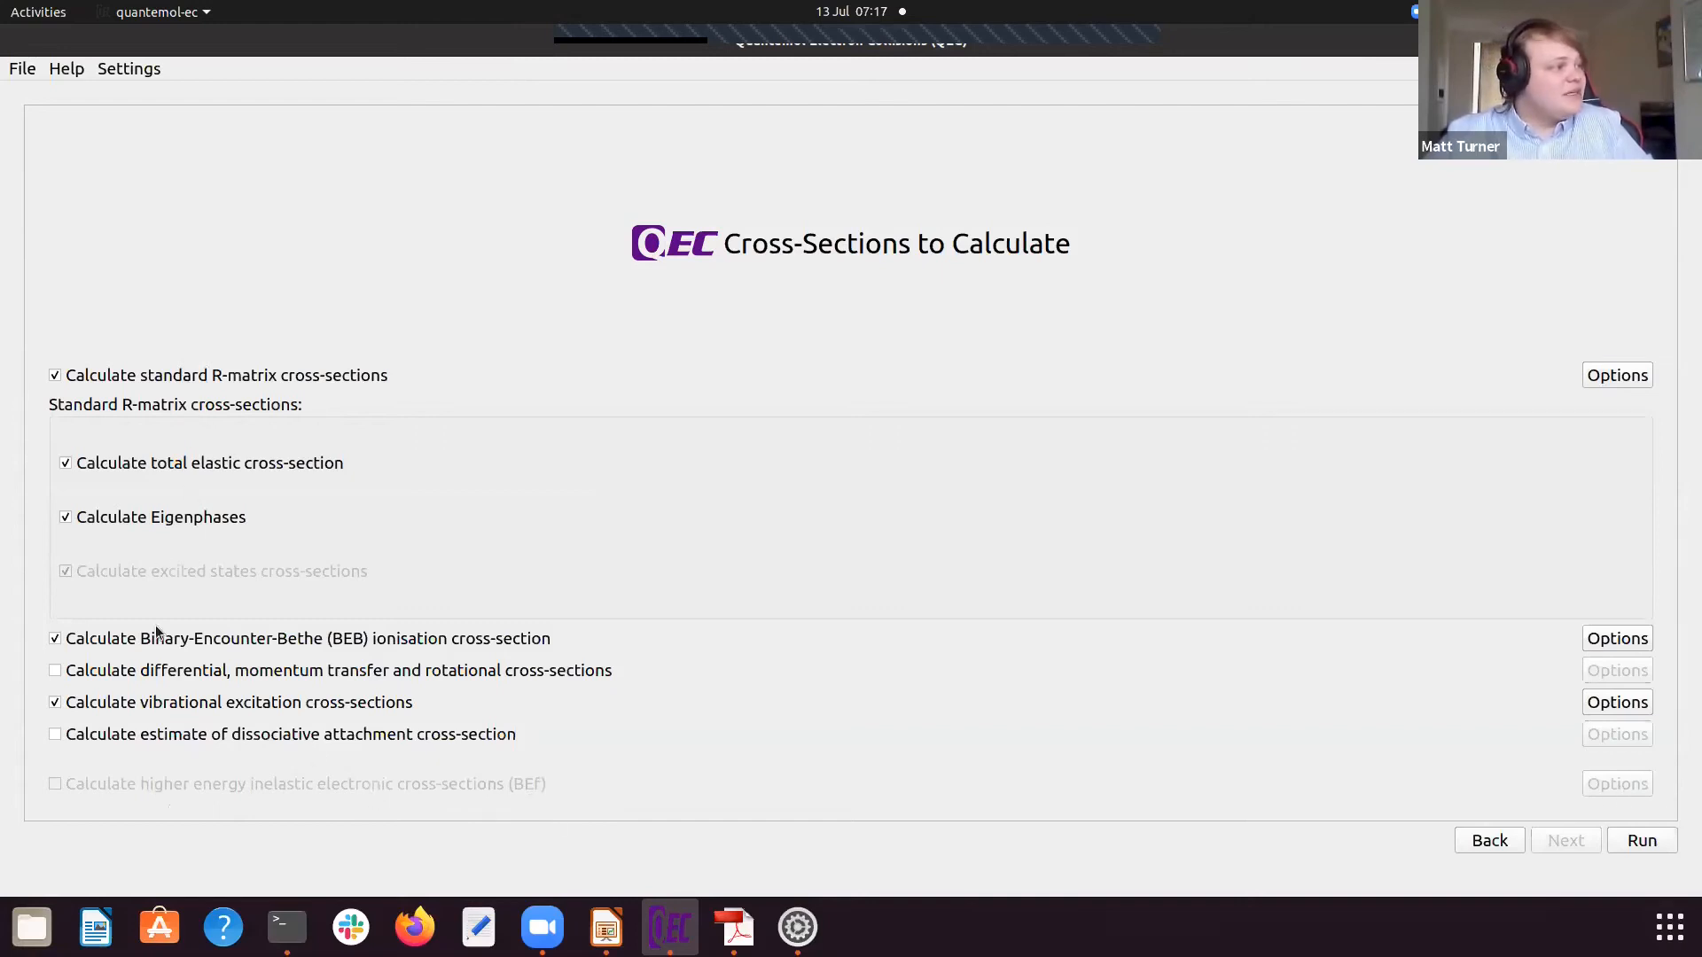
Step: Run the selected cross-section calculations, switch to LibreOffice Impress and show the discount offer on slide 7
left_click(1654, 840)
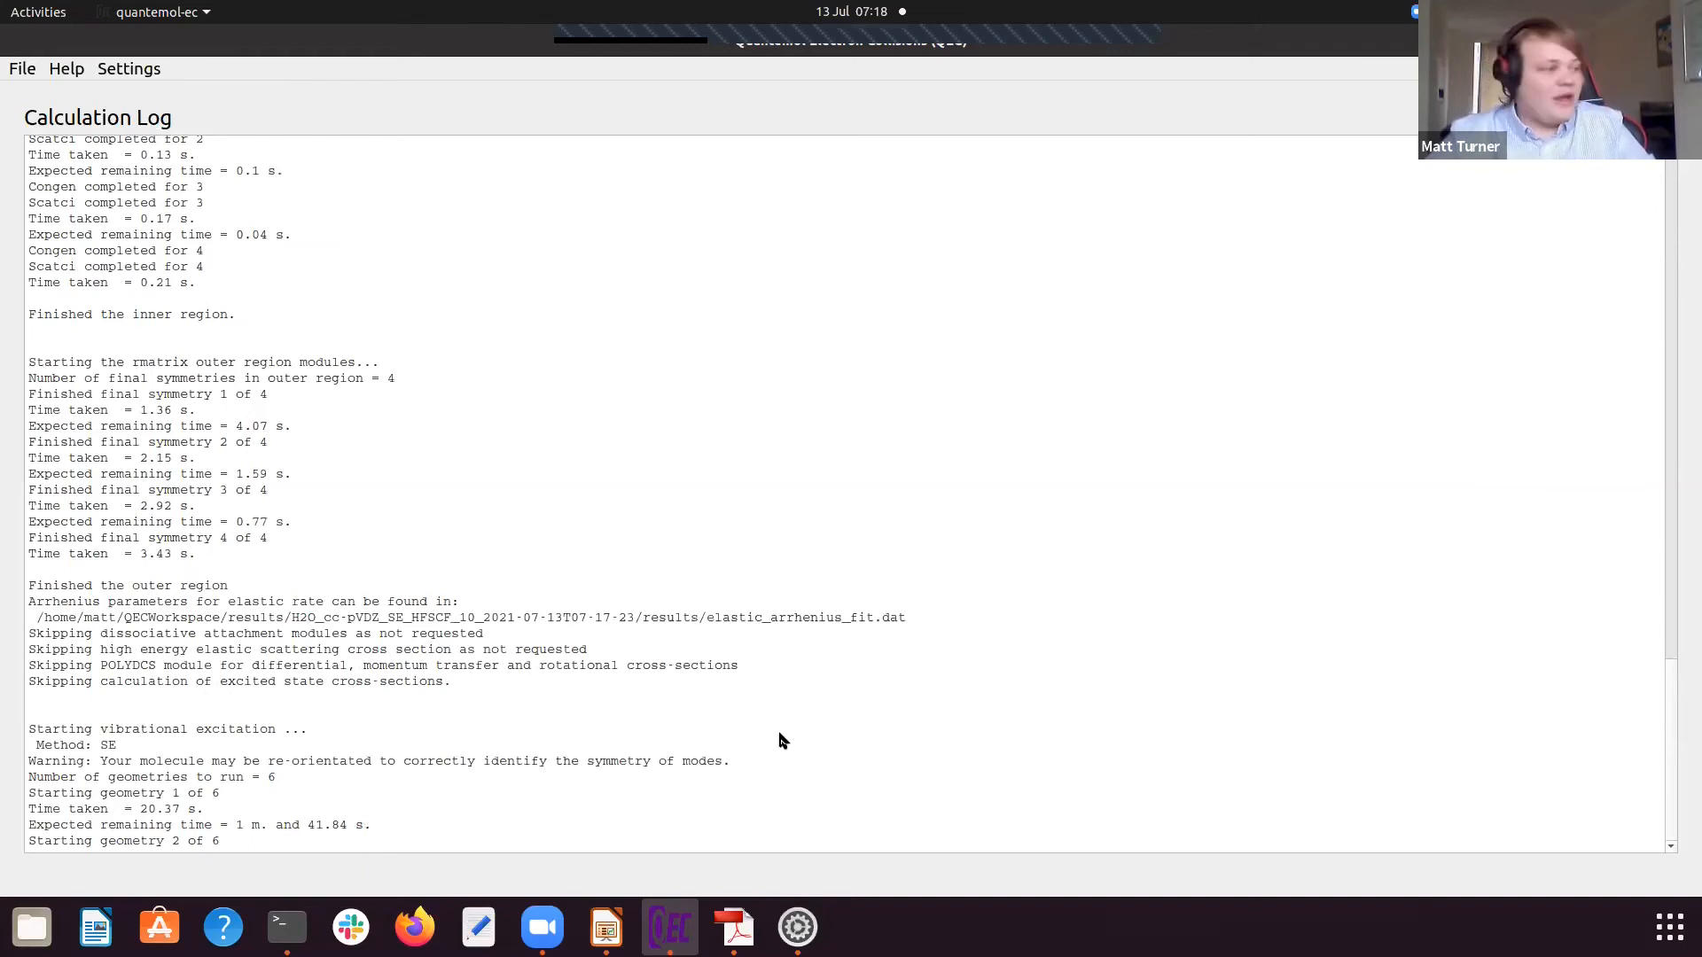
left_click(610, 935)
left_click(102, 709)
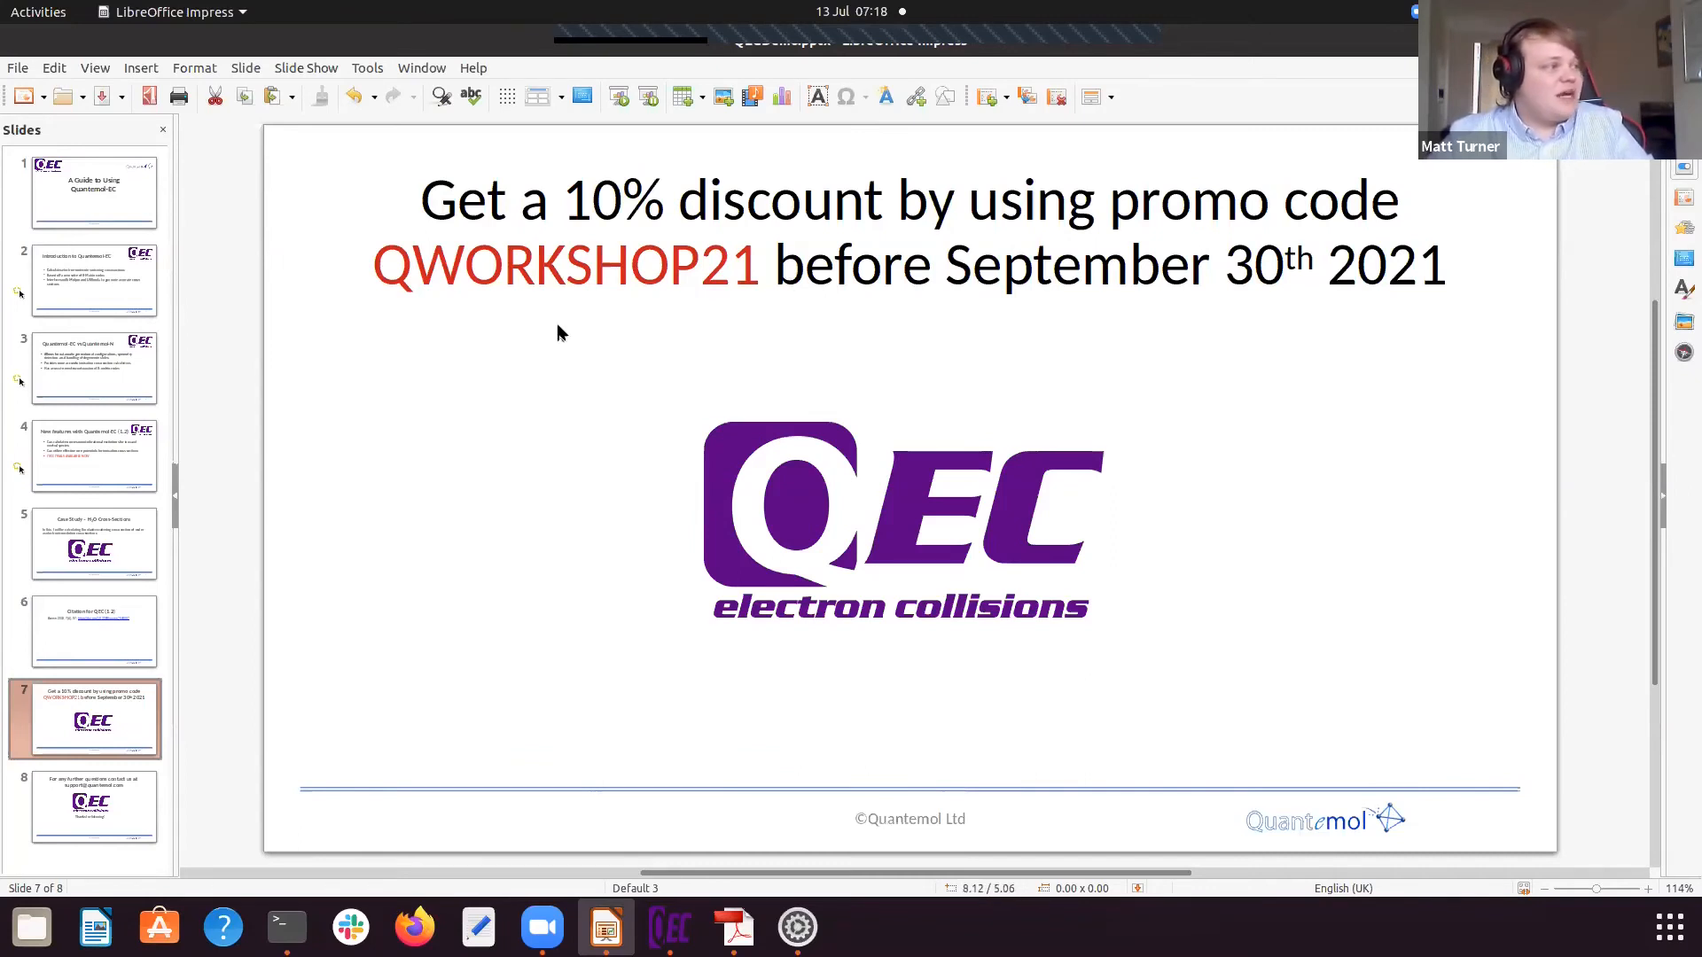
Step: Show the QEC citation on slide 6, switch to Quantemol Electron Collisions and examine the calculation log, including molecular orbitals and R-matrix stages
left_click(136, 615)
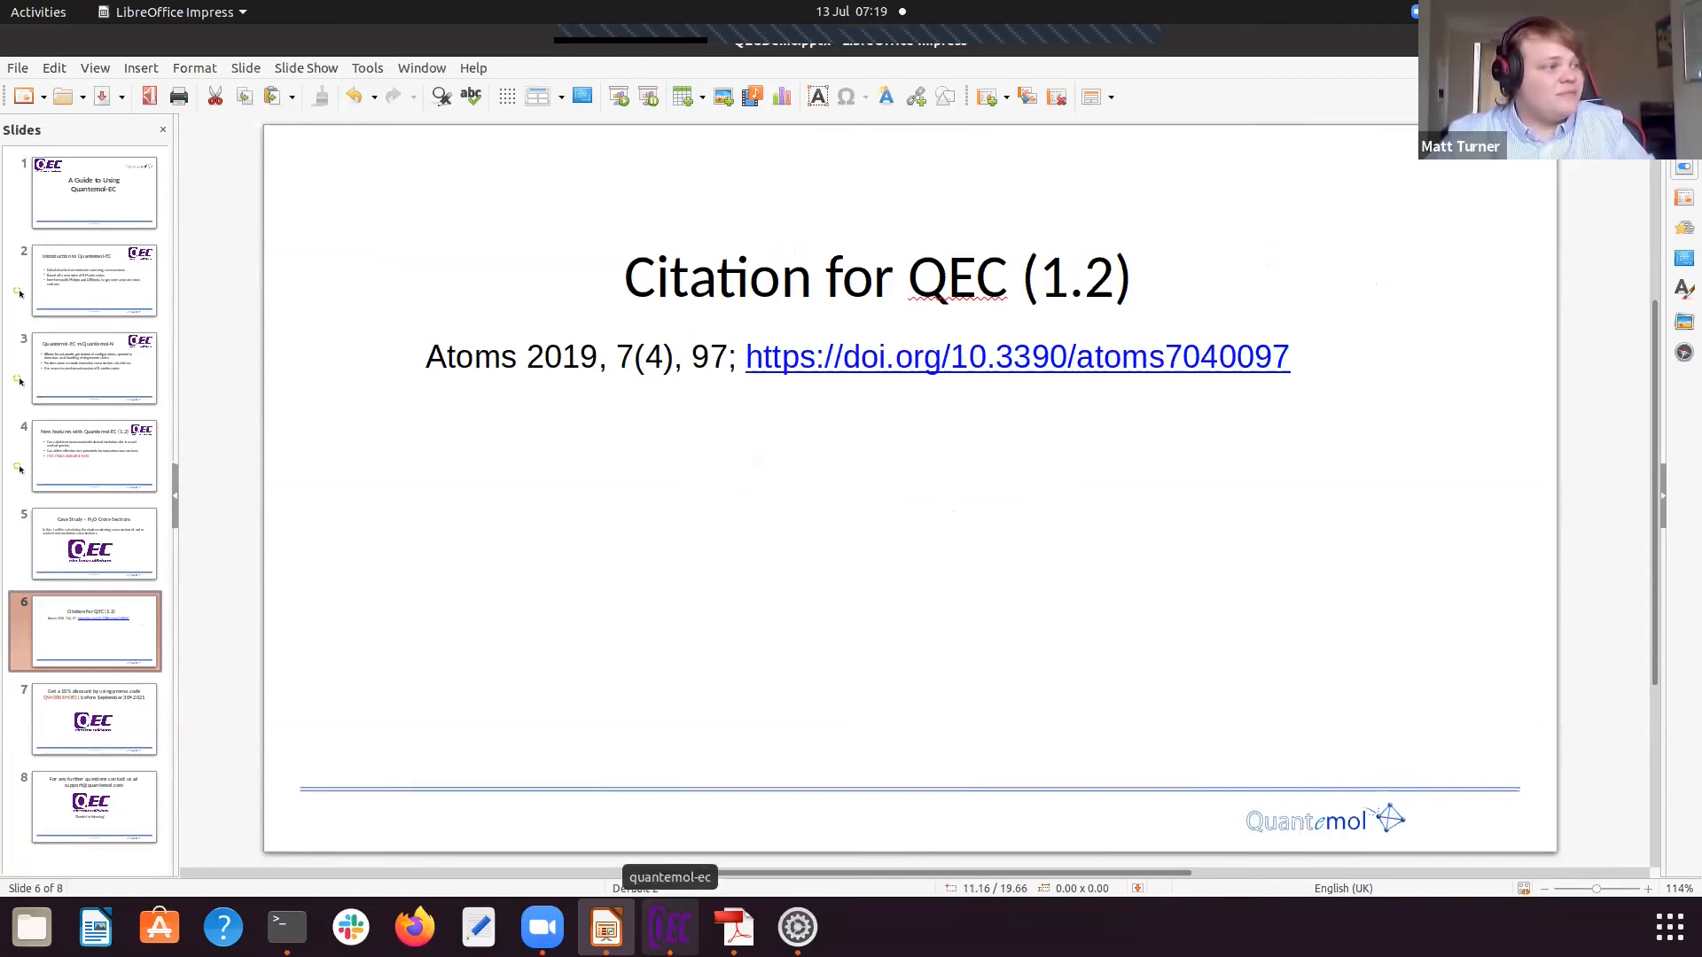
left_click(669, 927)
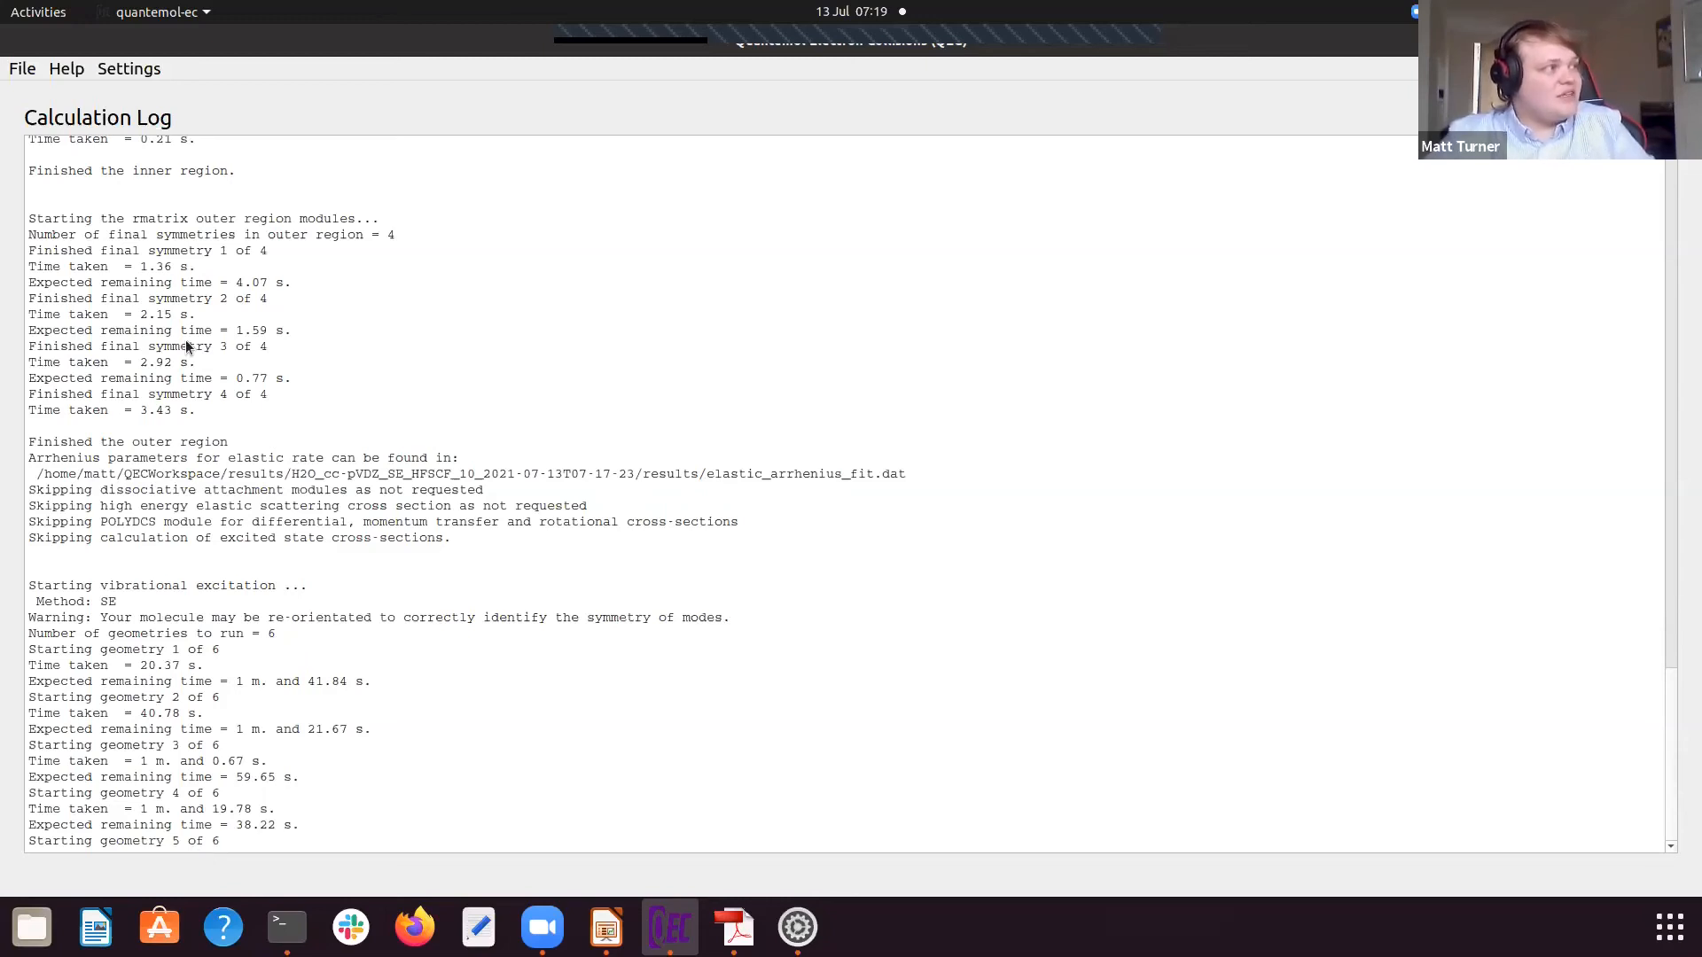
scroll(237, 509, "up", 10)
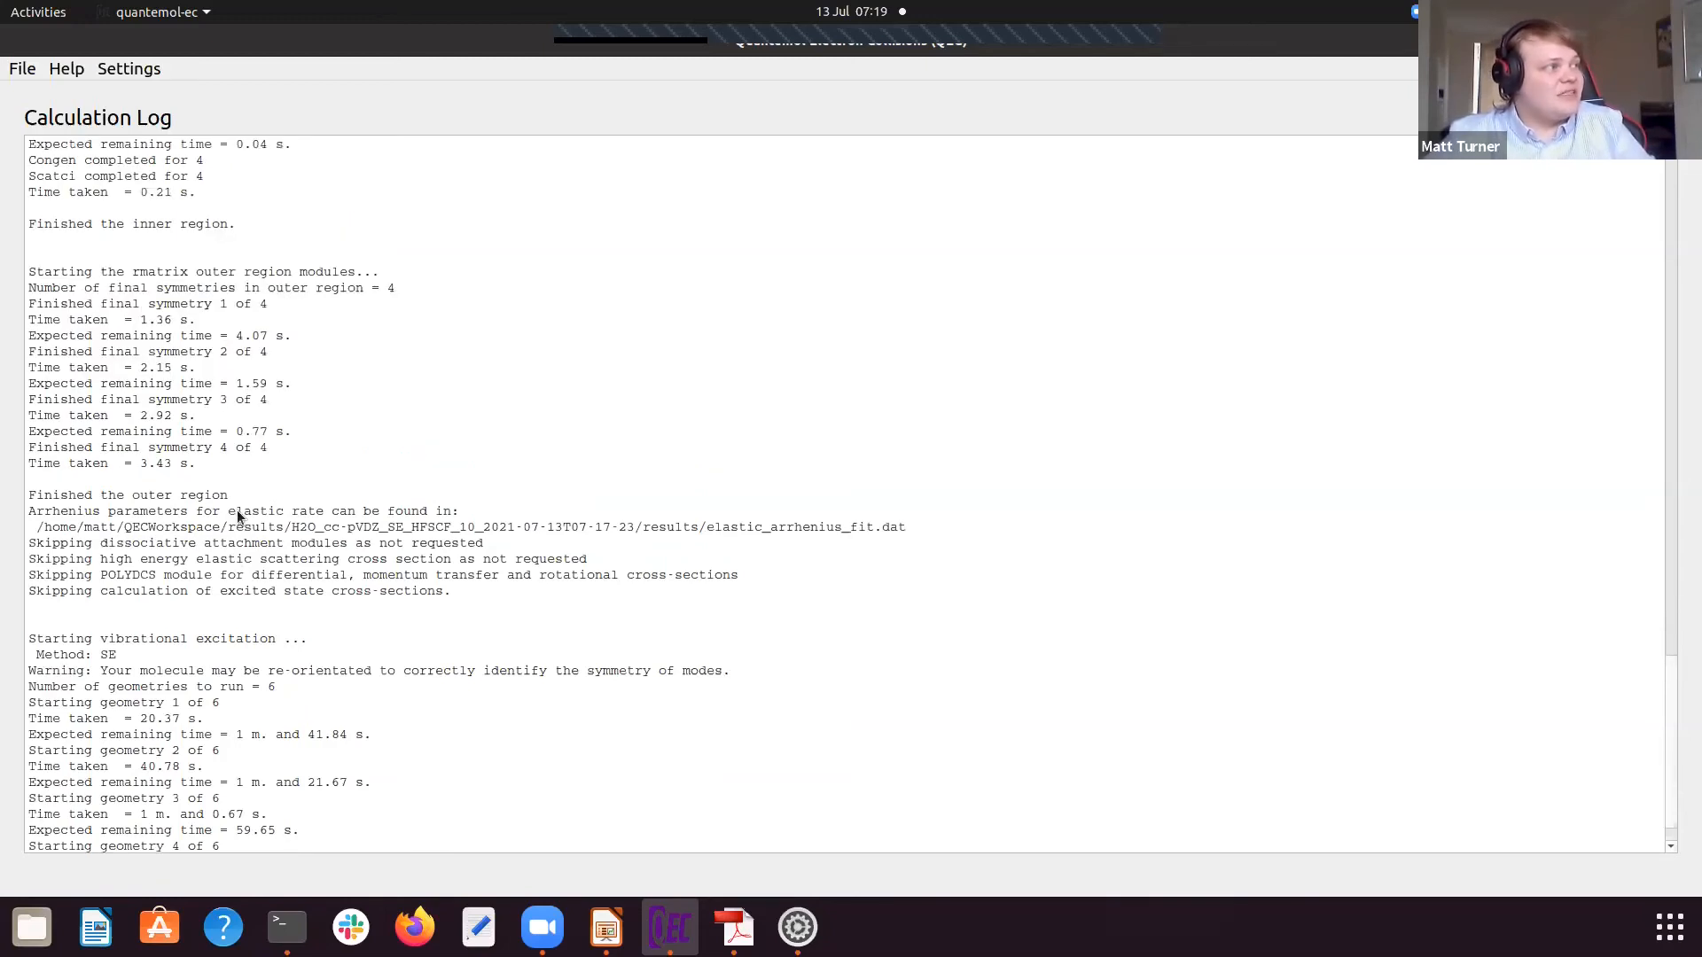
scroll(271, 521, "up", 9)
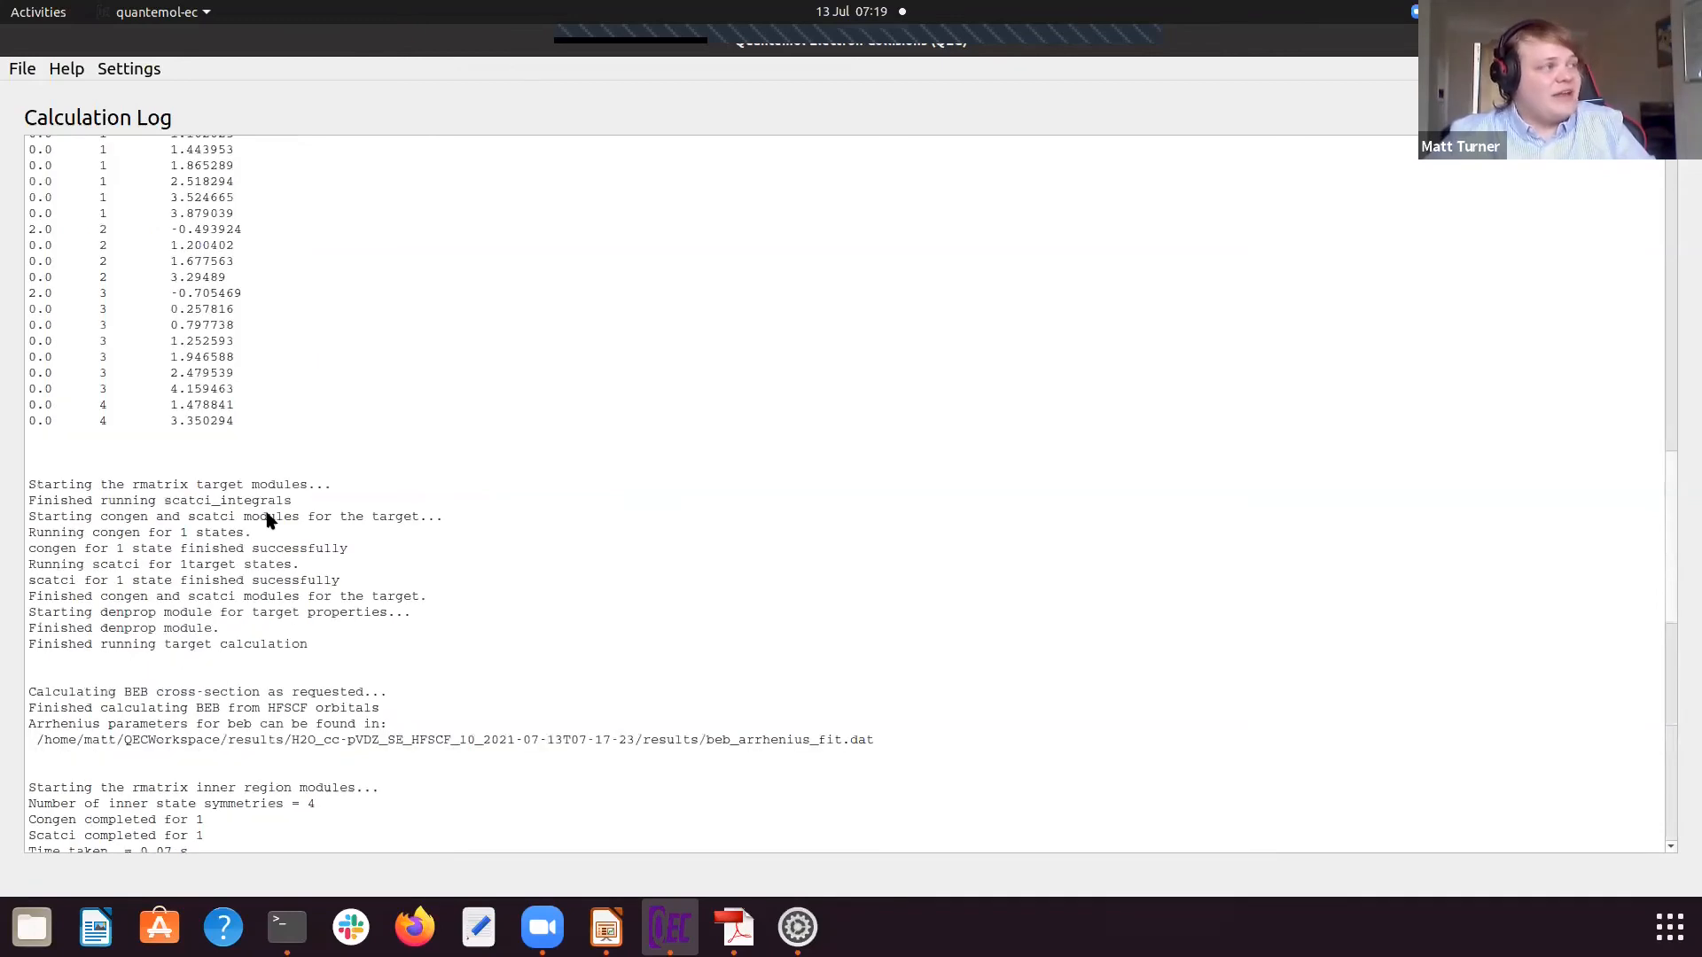
scroll(269, 521, "up", 8)
scroll(273, 522, "down", 1)
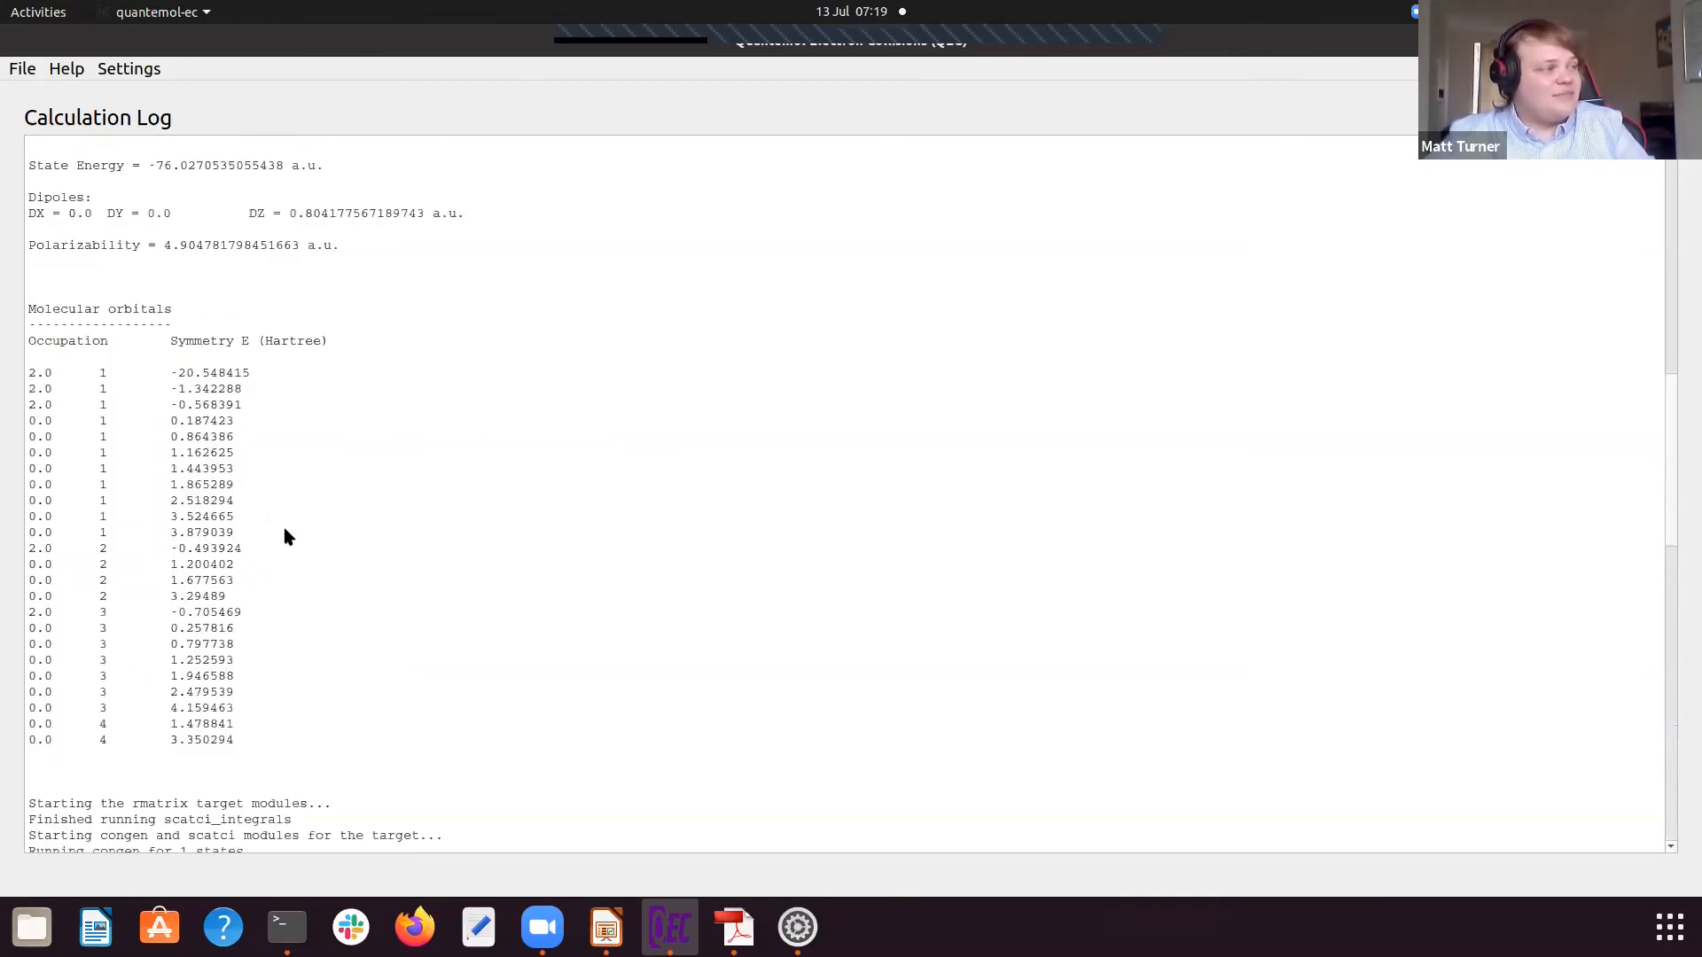
scroll(285, 536, "down", 8)
scroll(286, 536, "down", 14)
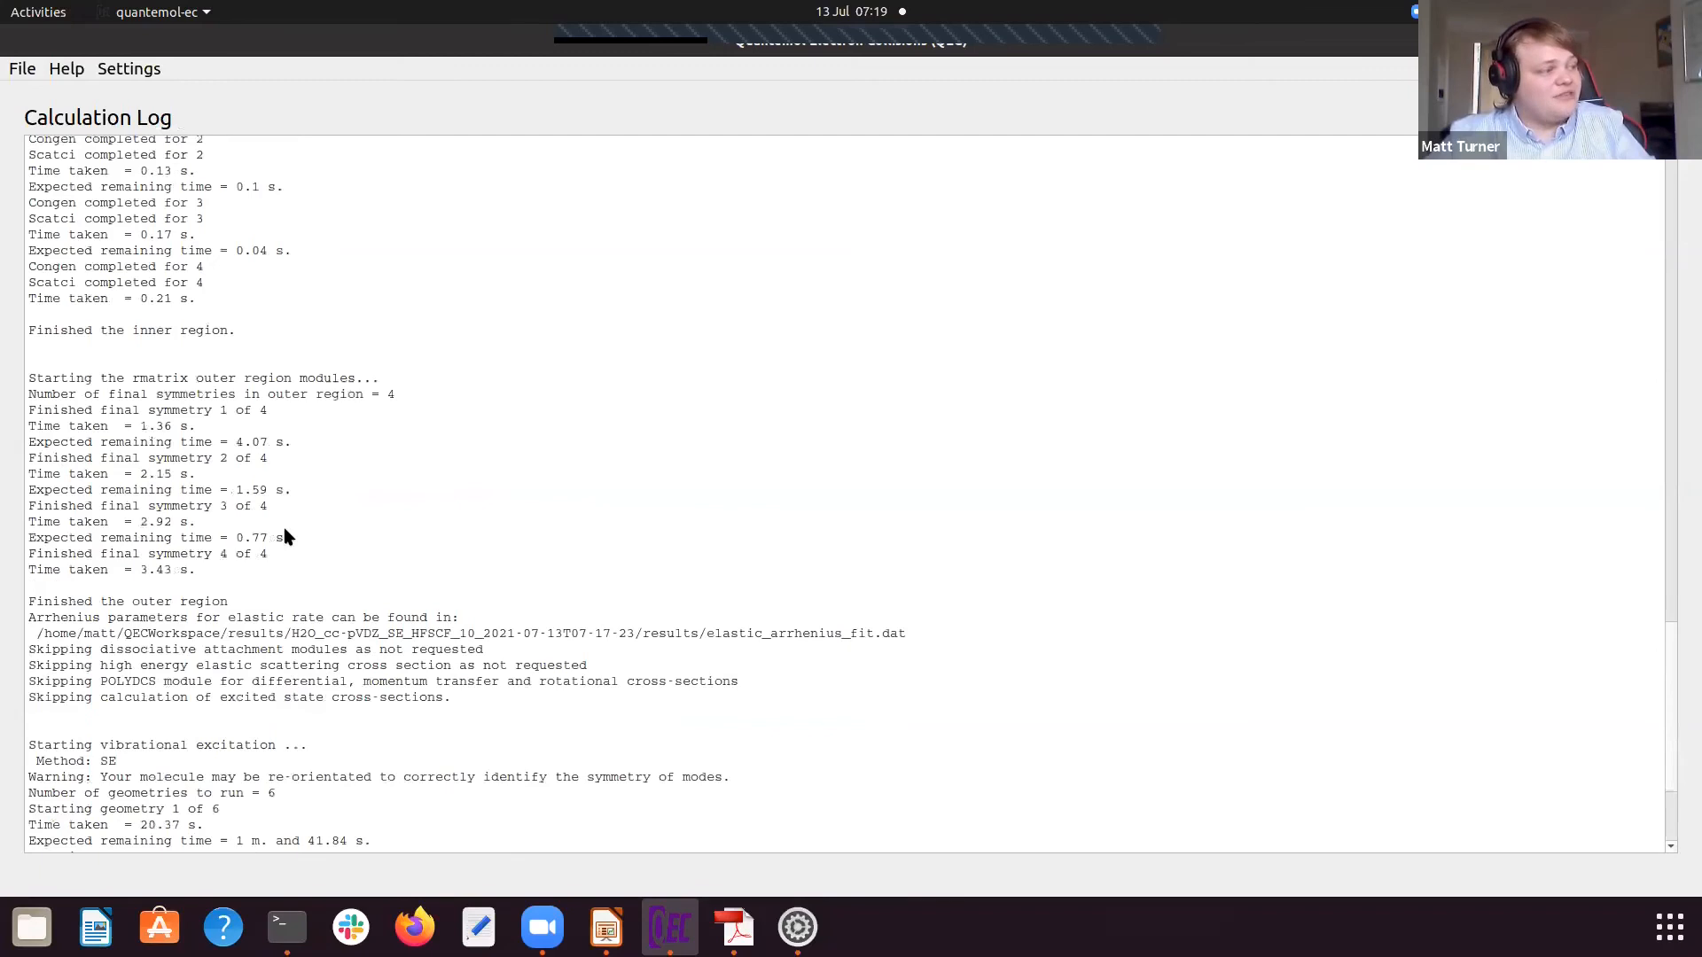
scroll(285, 536, "down", 4)
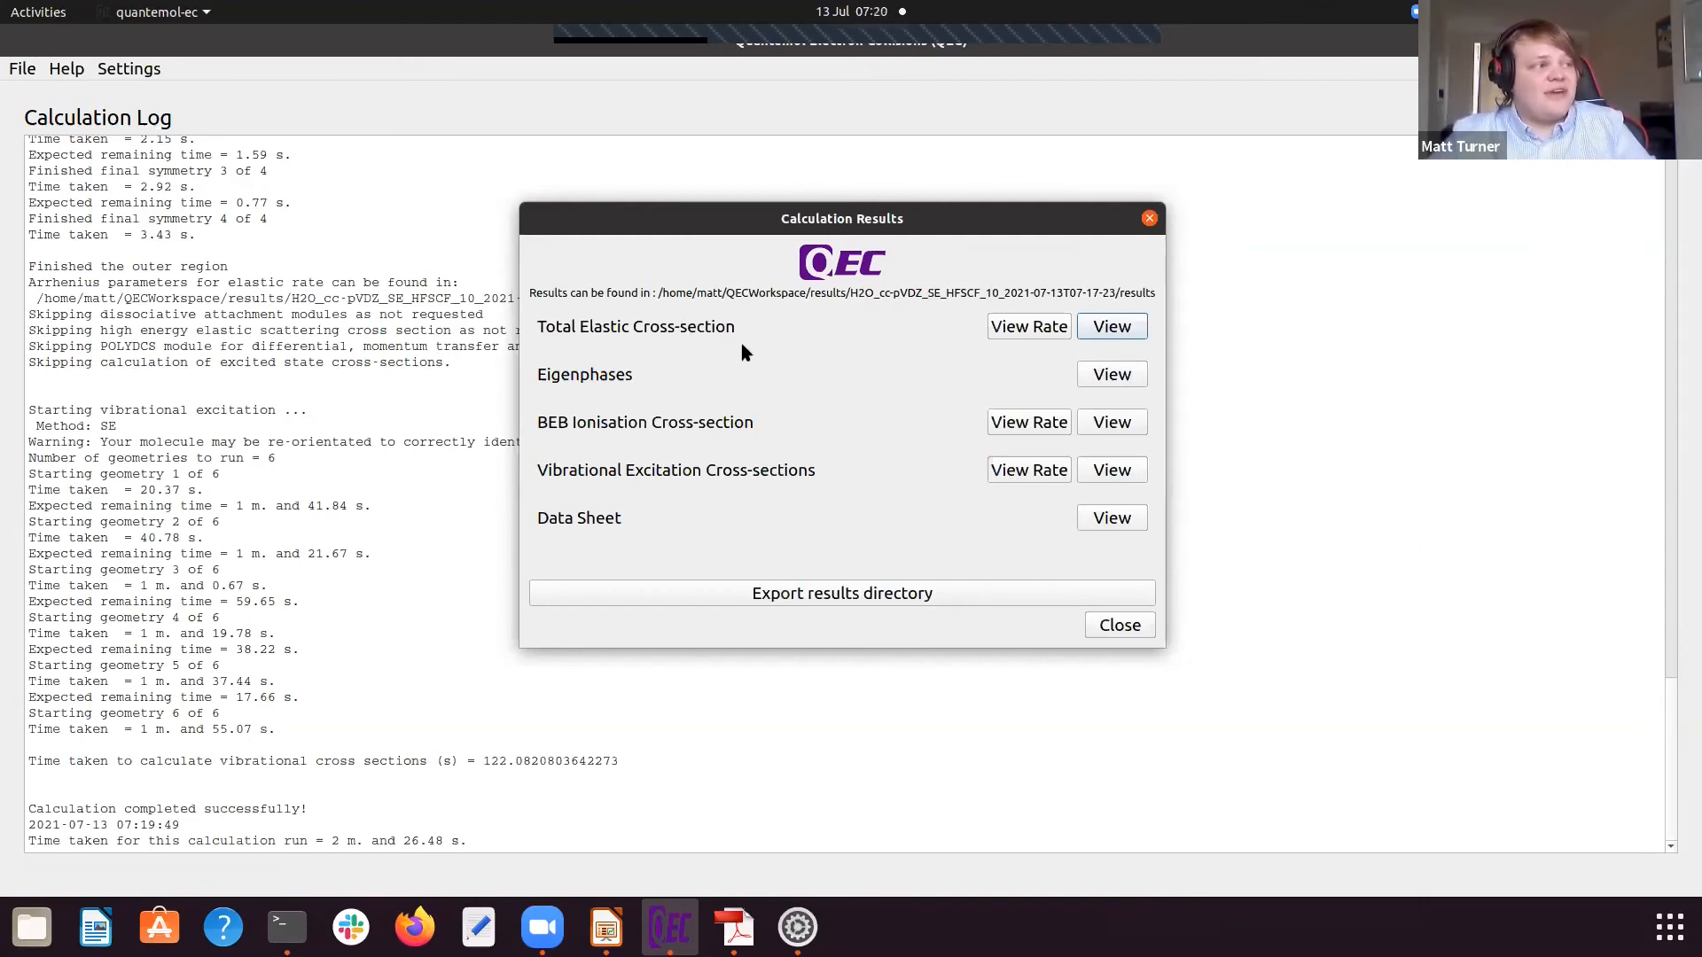
Step: View the total elastic cross-section plot, compare linear and logarithmic scales on the x and y axes, and close it
left_click(1113, 327)
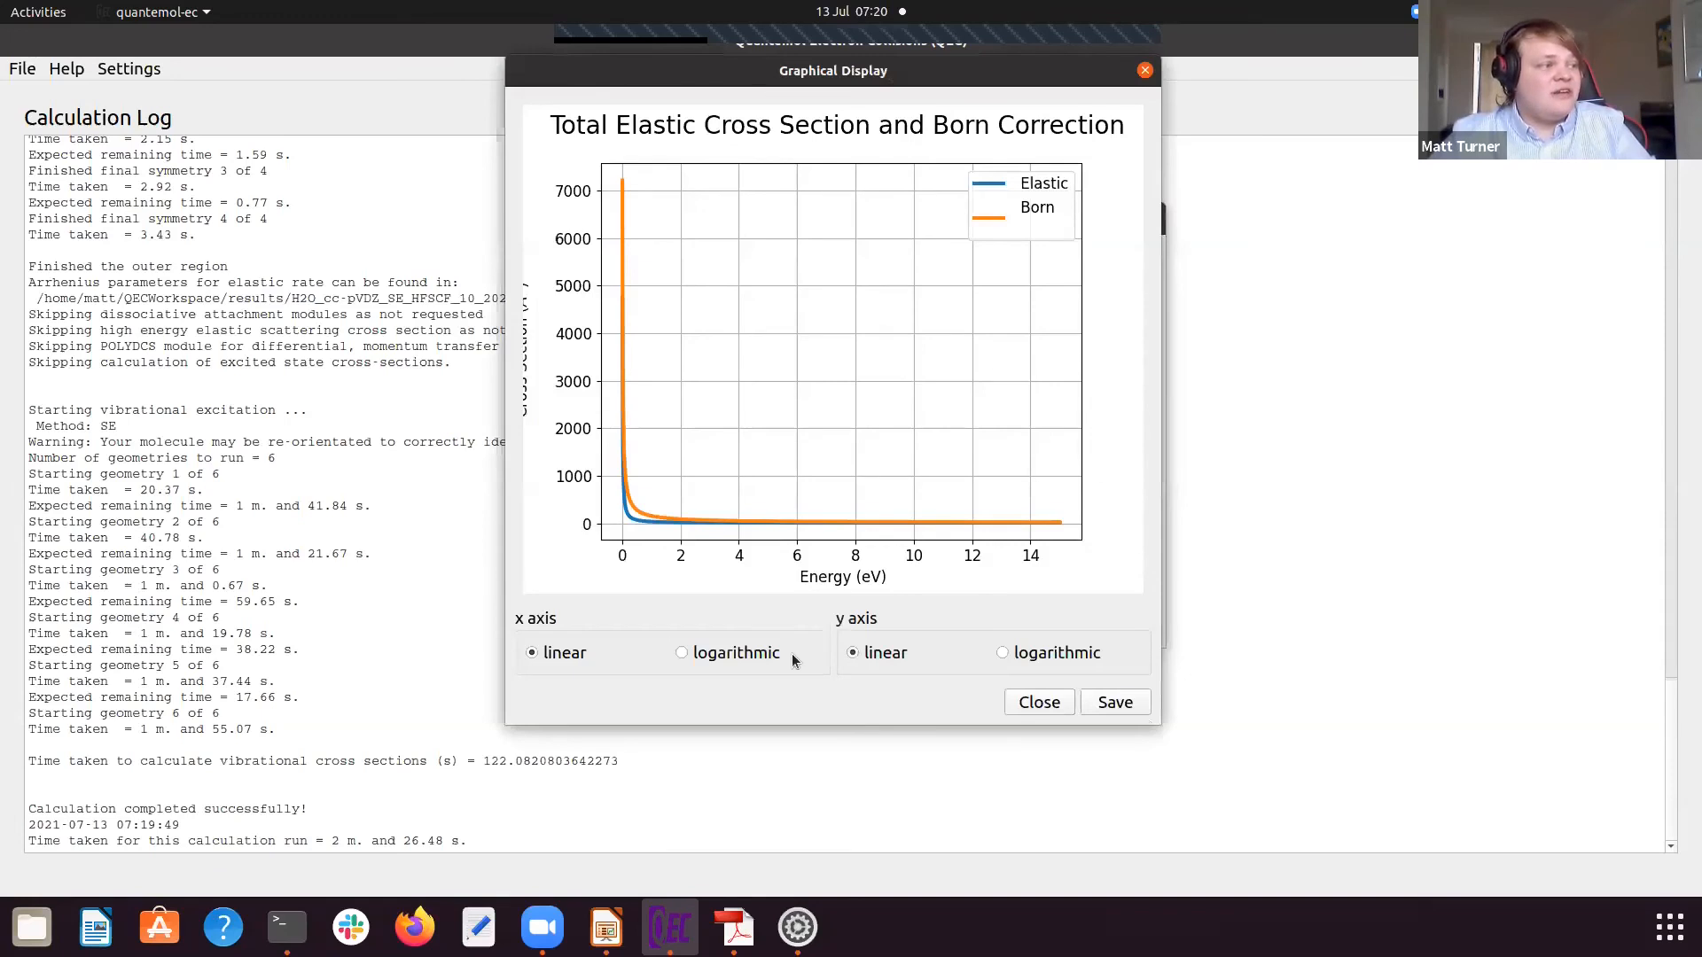
left_click(683, 653)
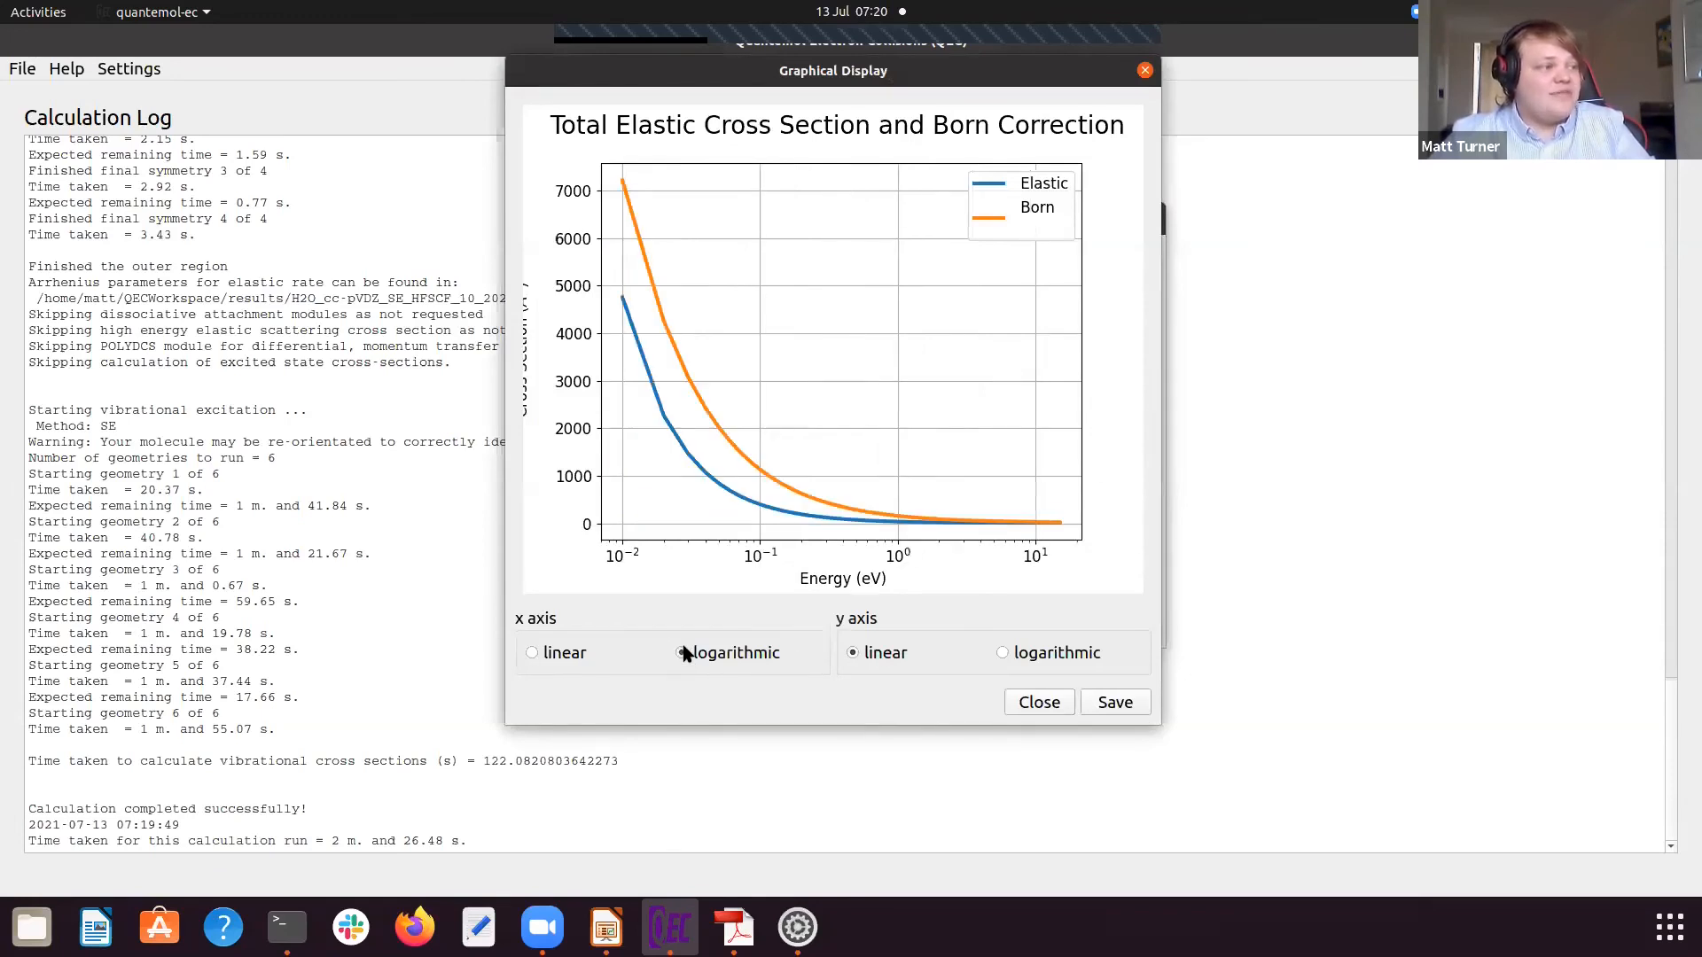
left_click(546, 655)
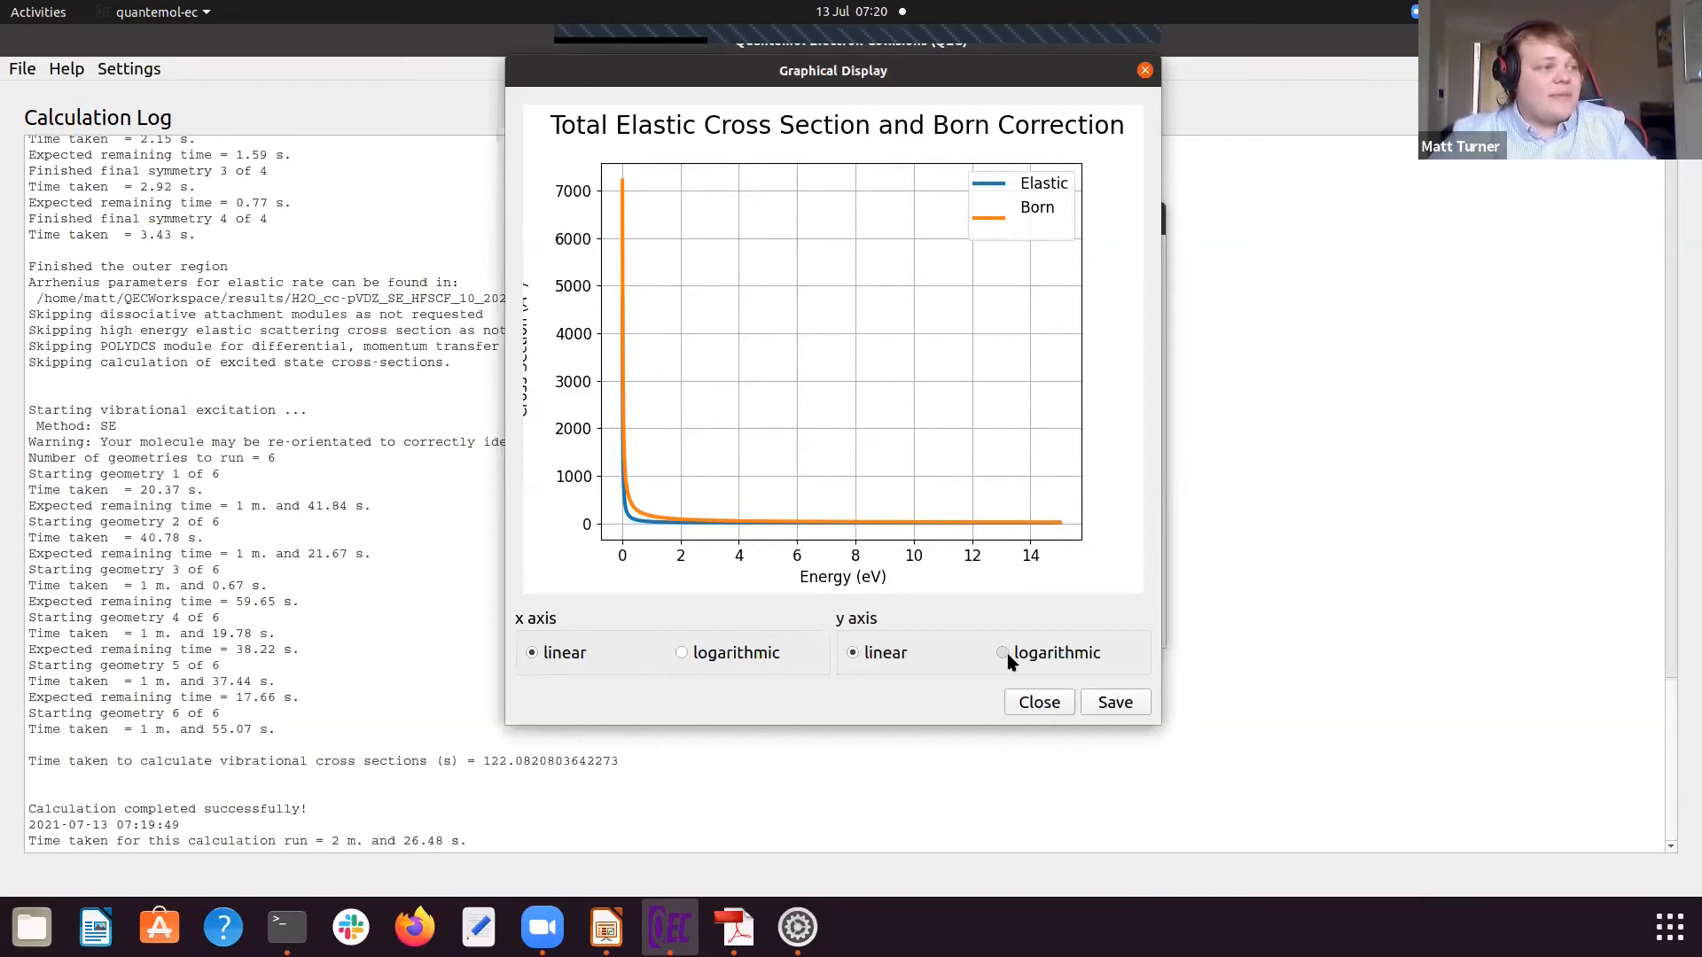
left_click(1004, 654)
left_click(853, 652)
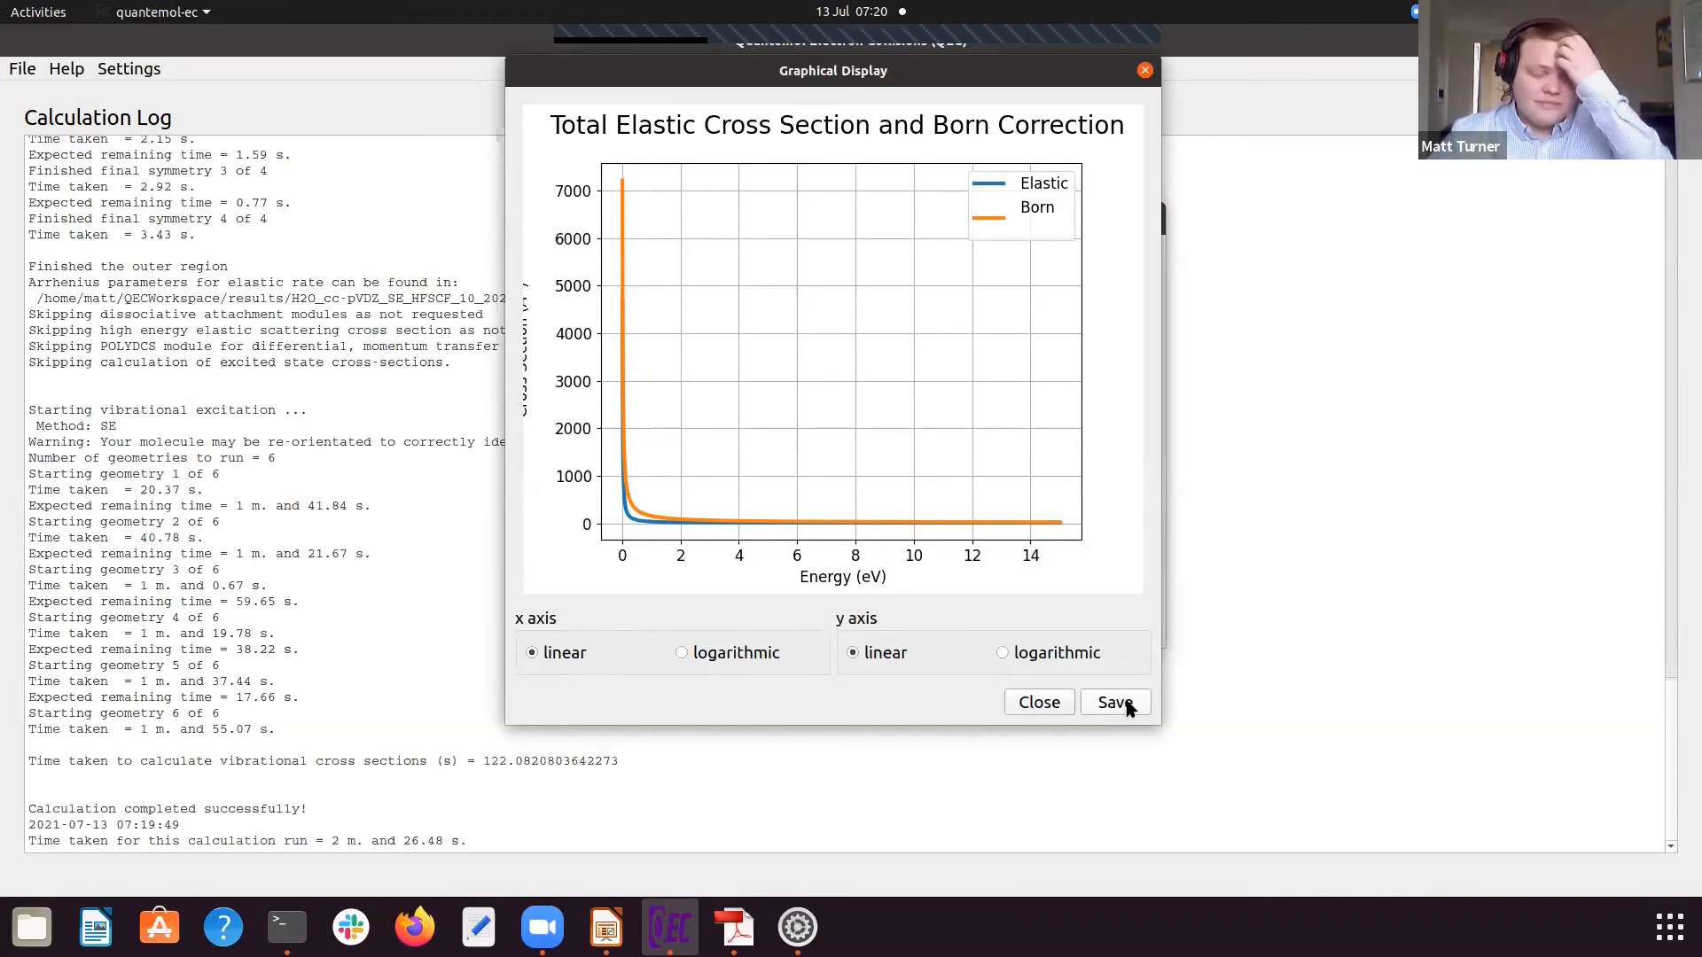
left_click(1145, 70)
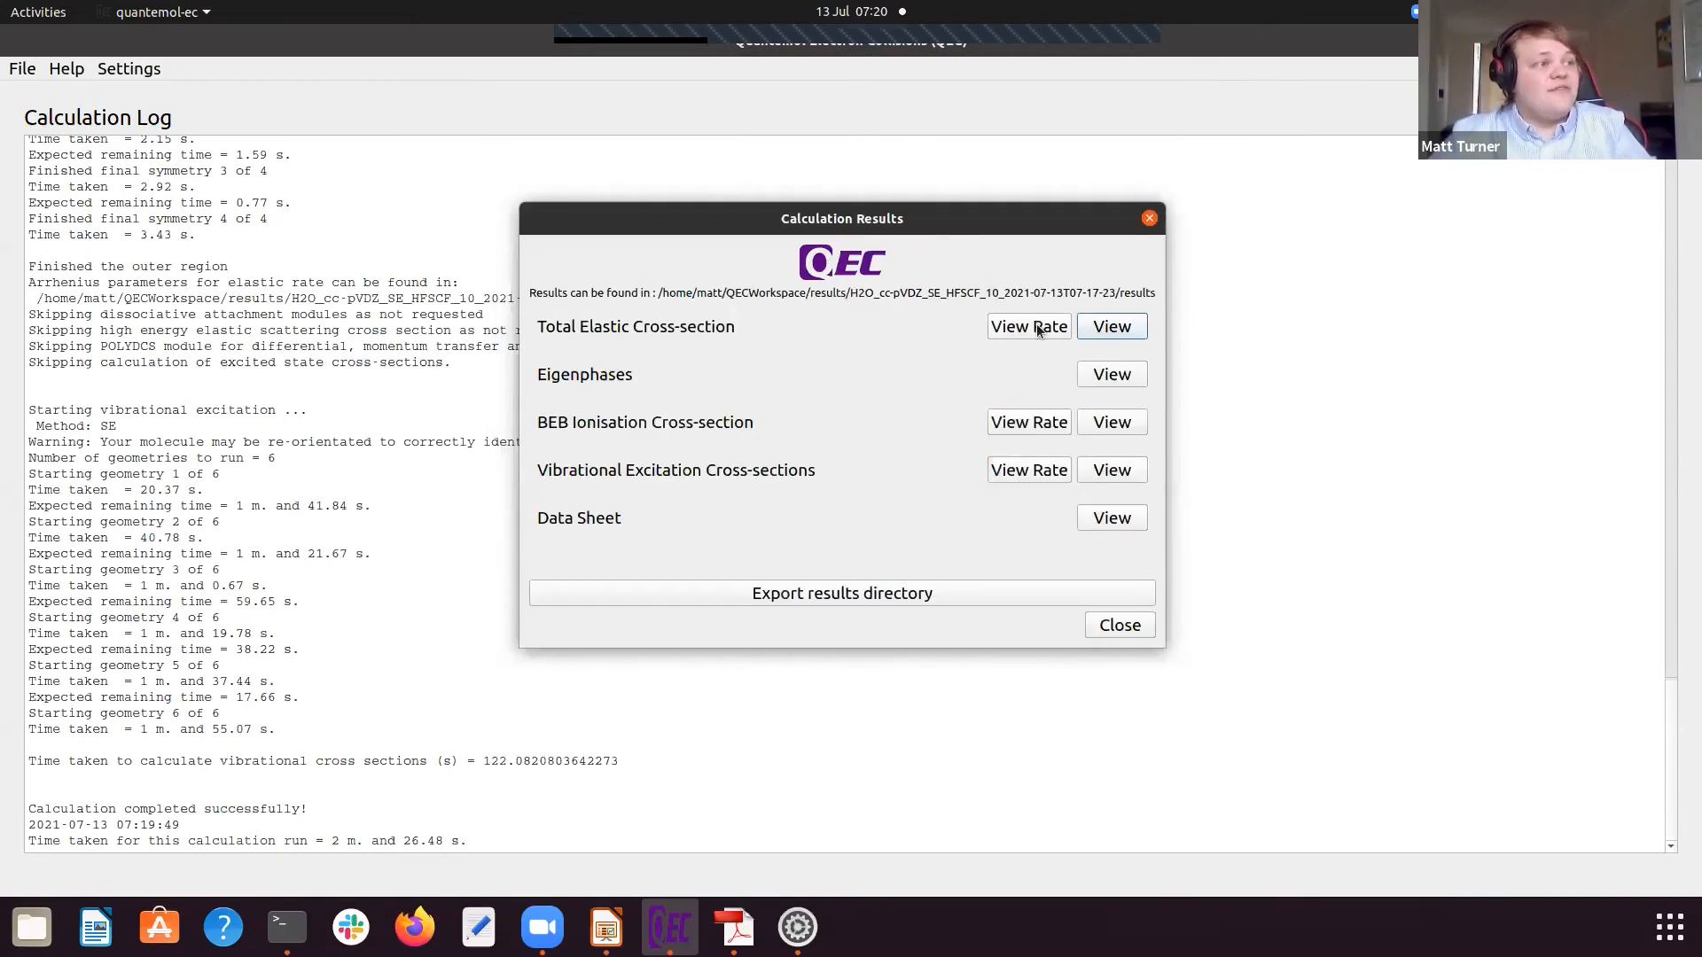
Step: View the elastic scattering rate with its Arrhenius fitting parameters, followed by the eigenphases plot, closing each graph
left_click(1037, 327)
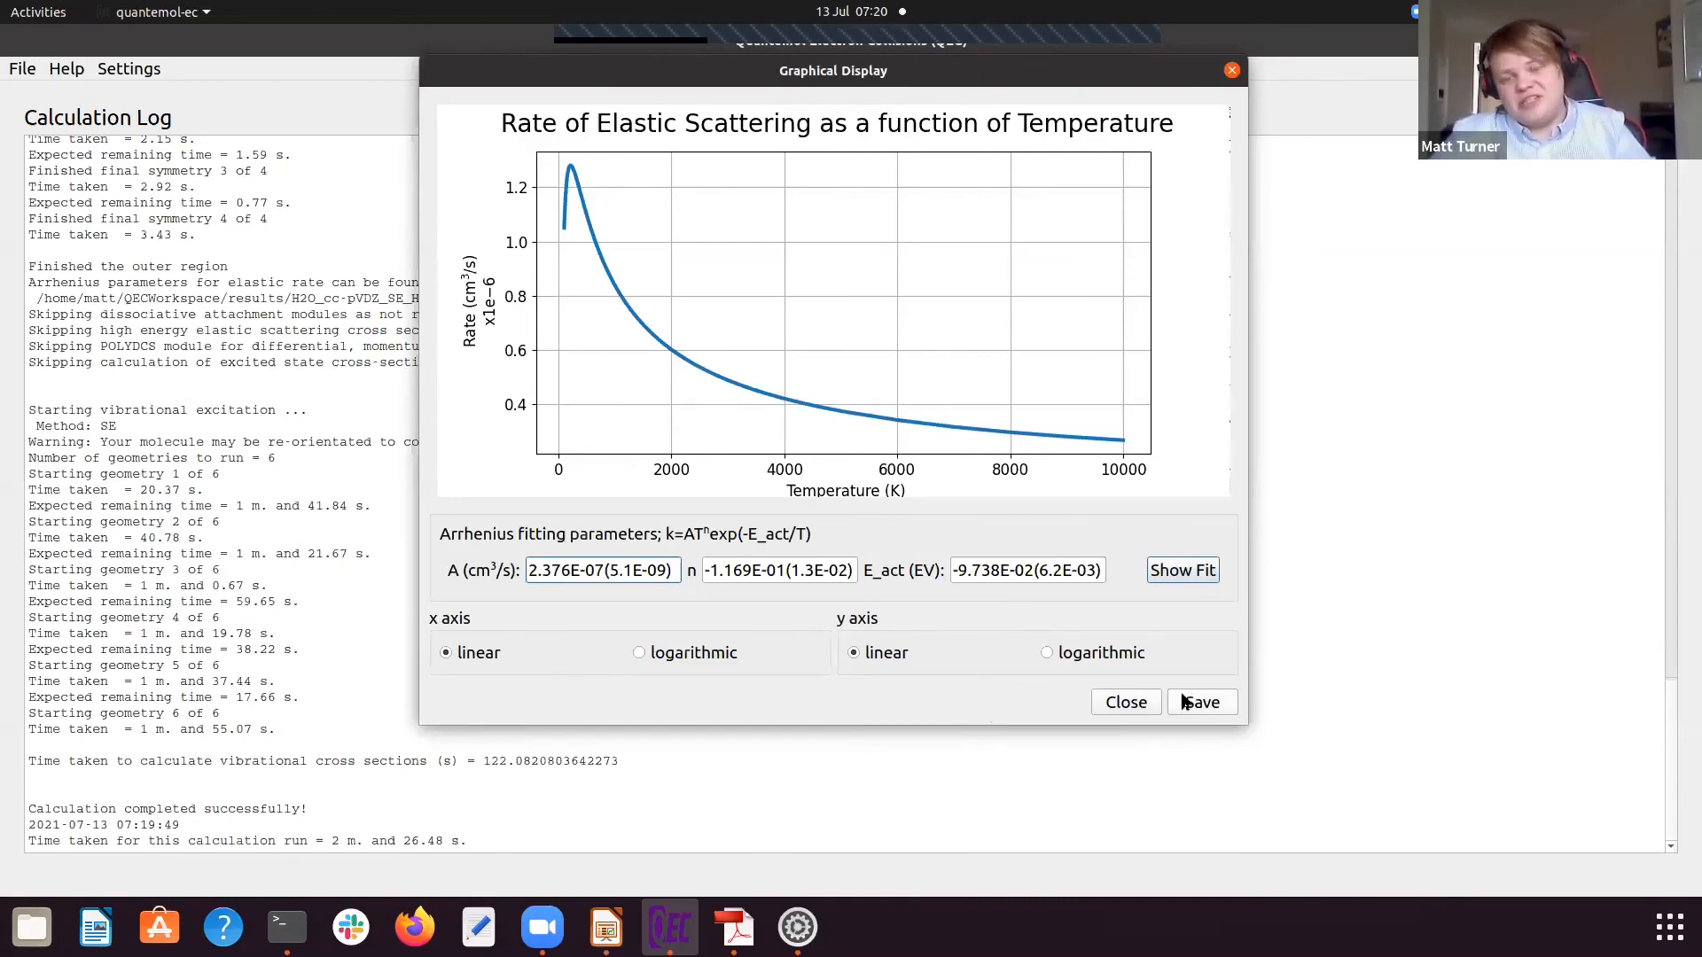
left_click(1150, 705)
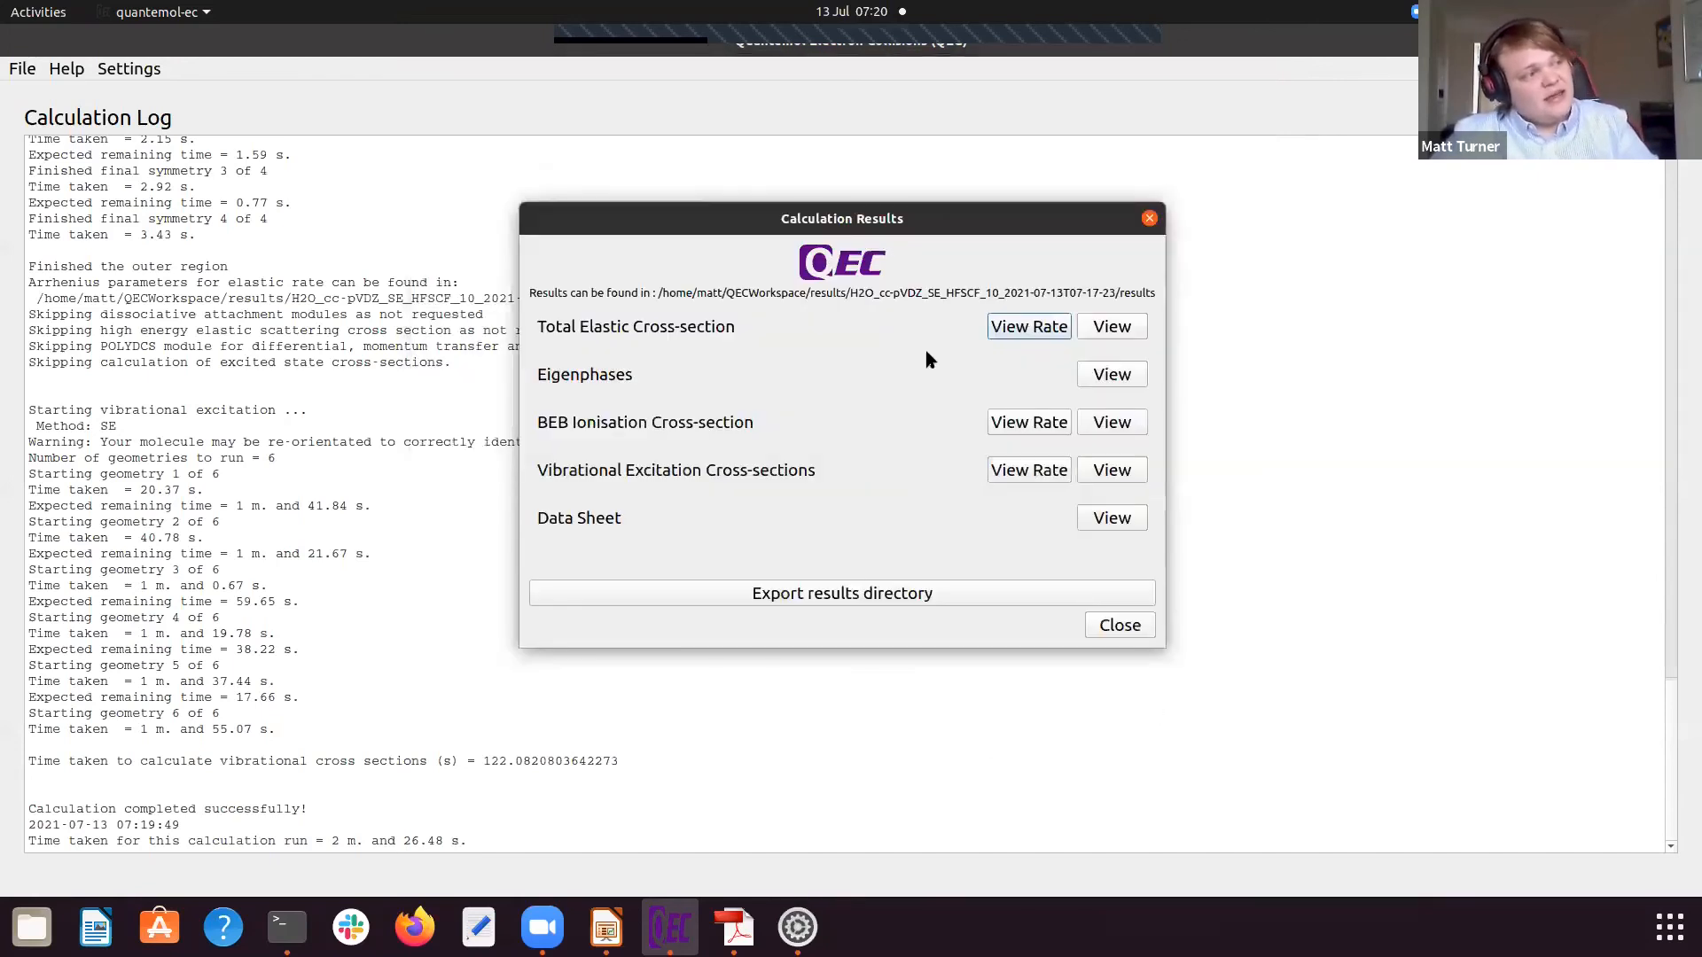
left_click(1121, 375)
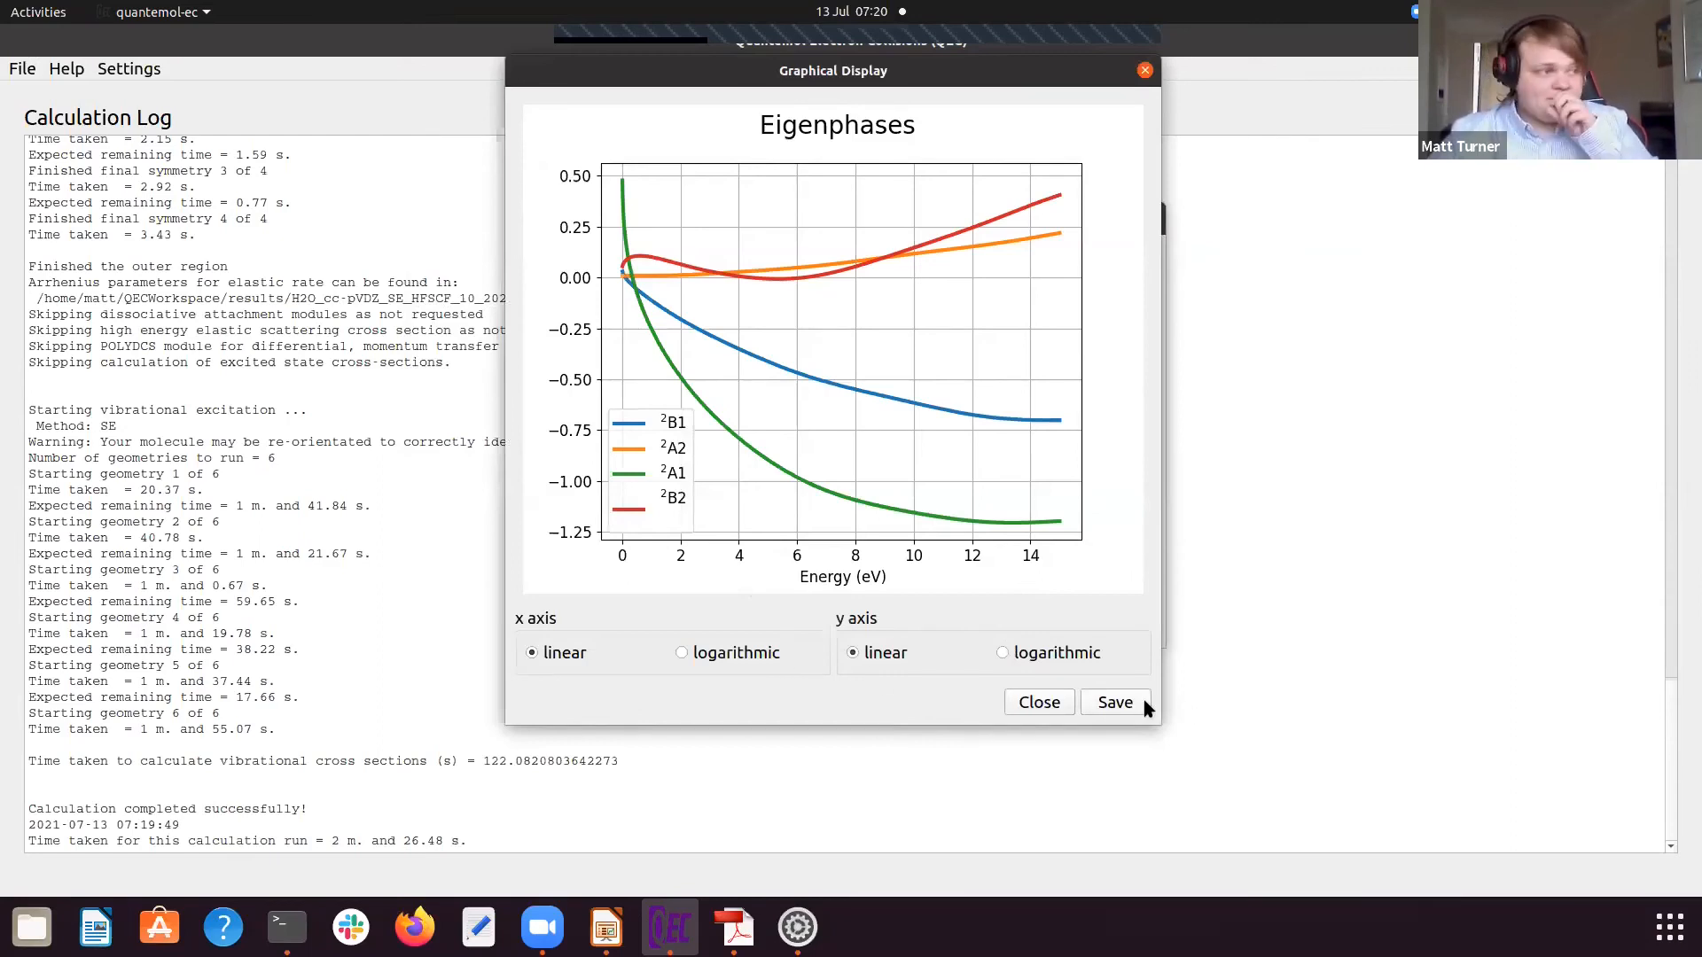
left_click(1028, 706)
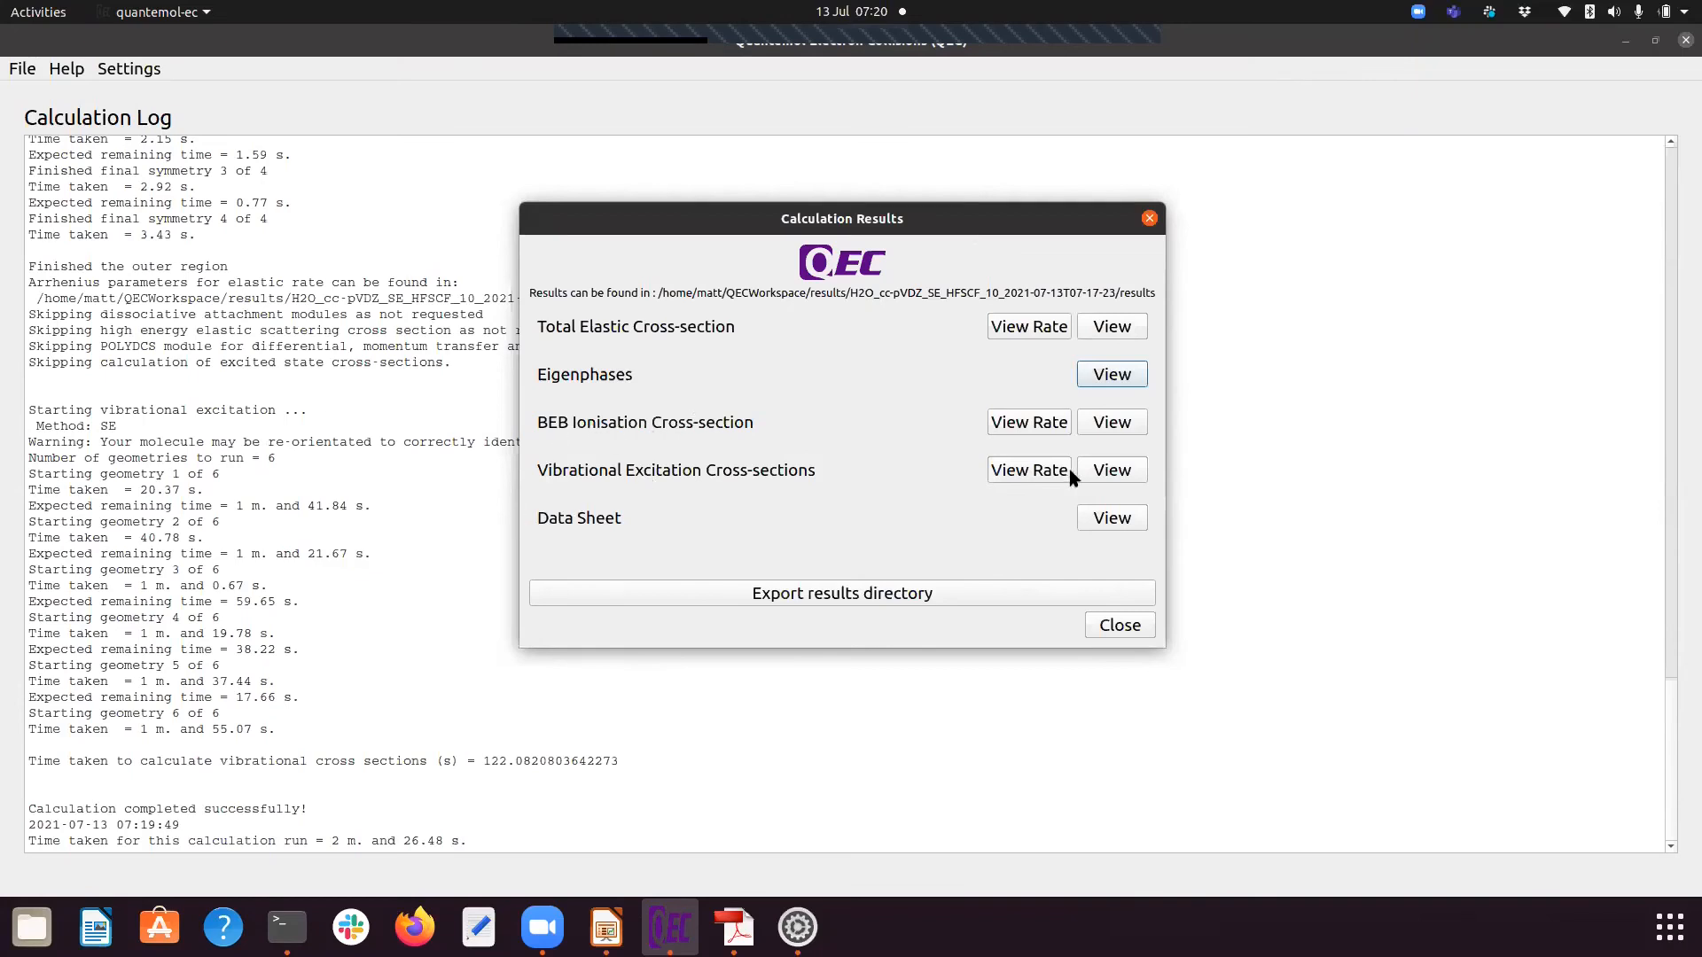
Step: View the BEB ionisation cross-section on linear and logarithmic x axes, and examine its rate plot with the Arrhenius parameters
left_click(1120, 424)
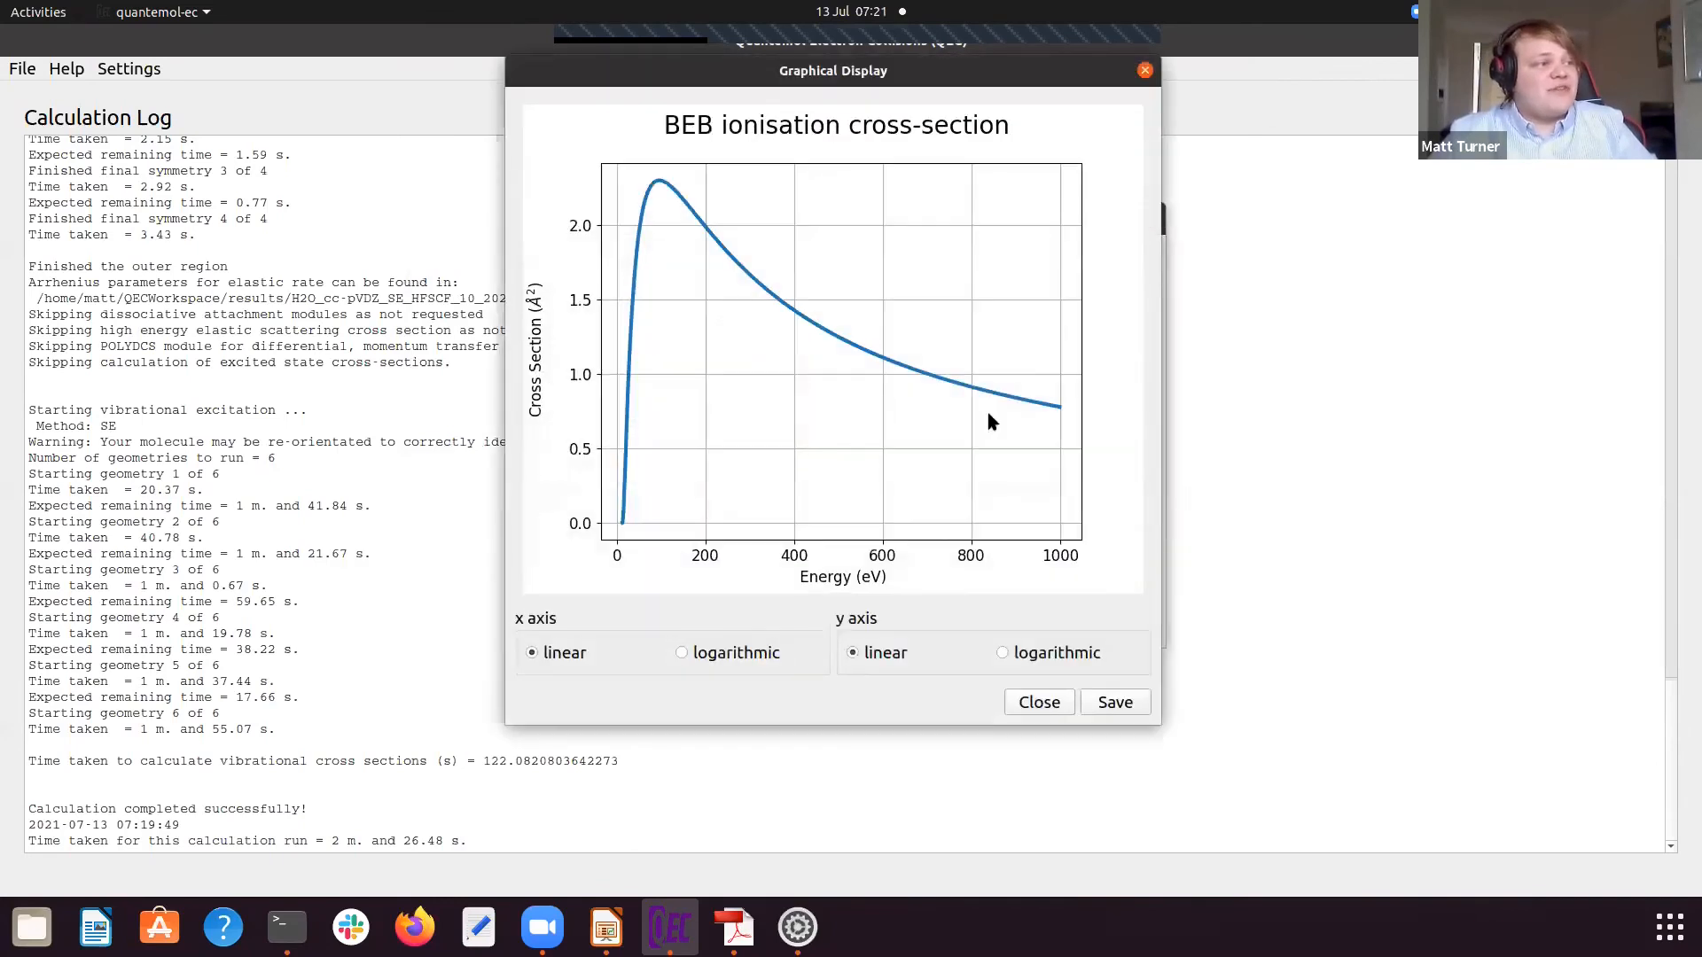
left_click(682, 654)
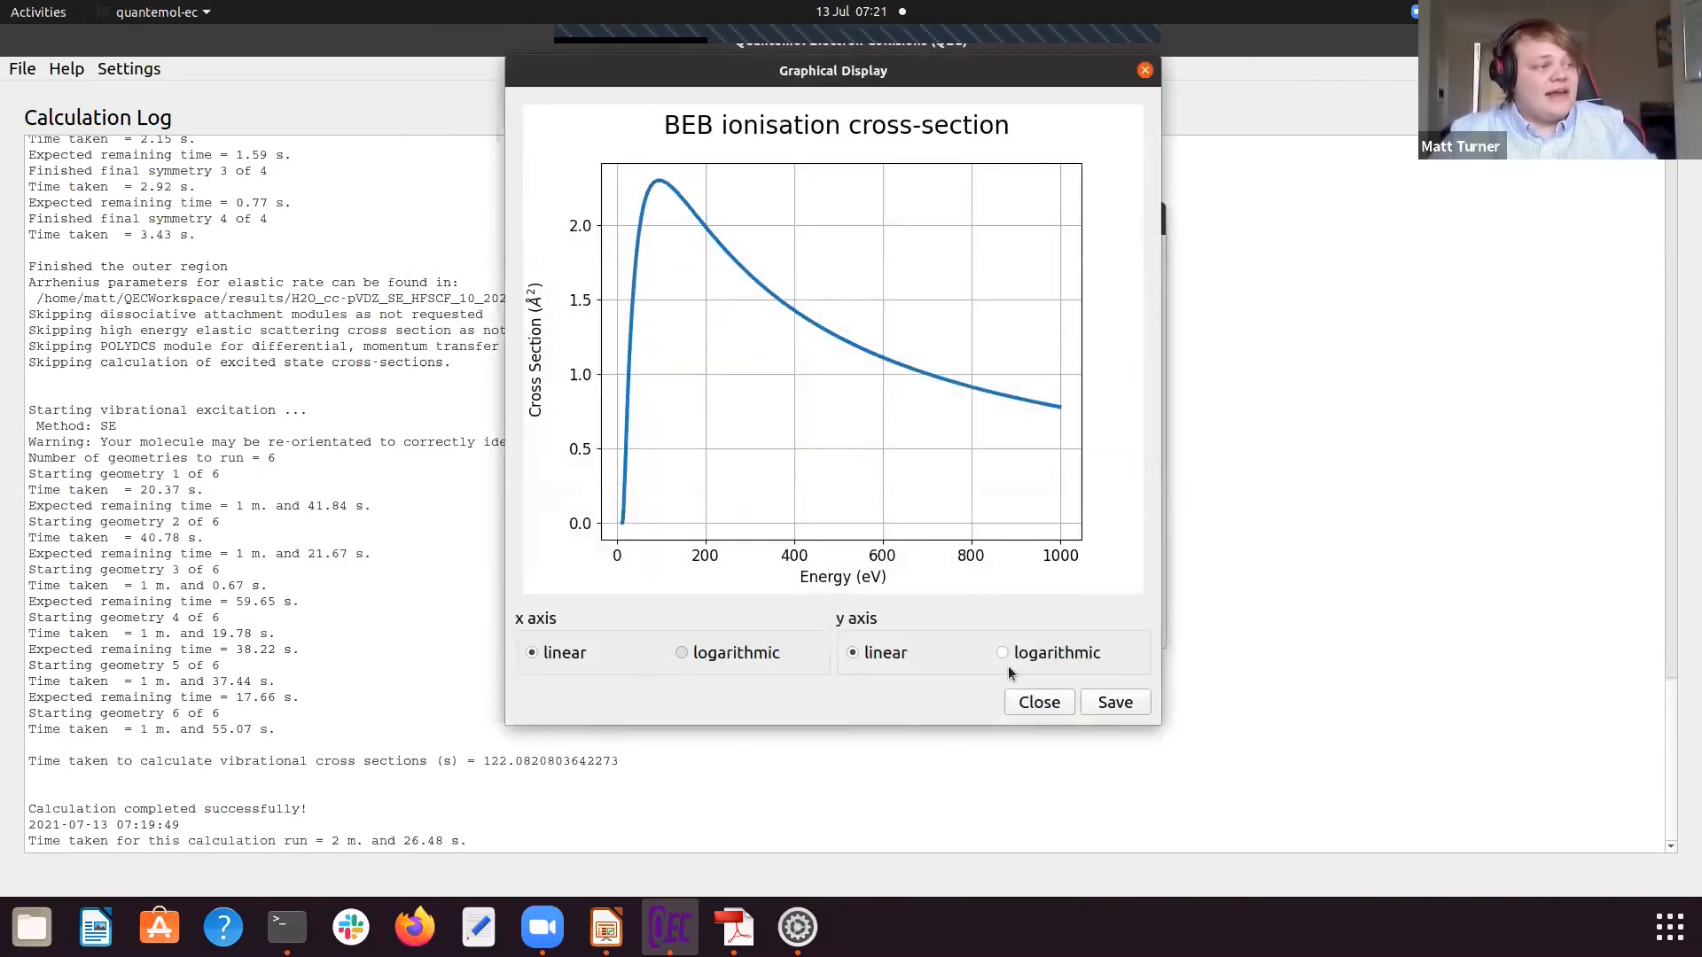
left_click(532, 653)
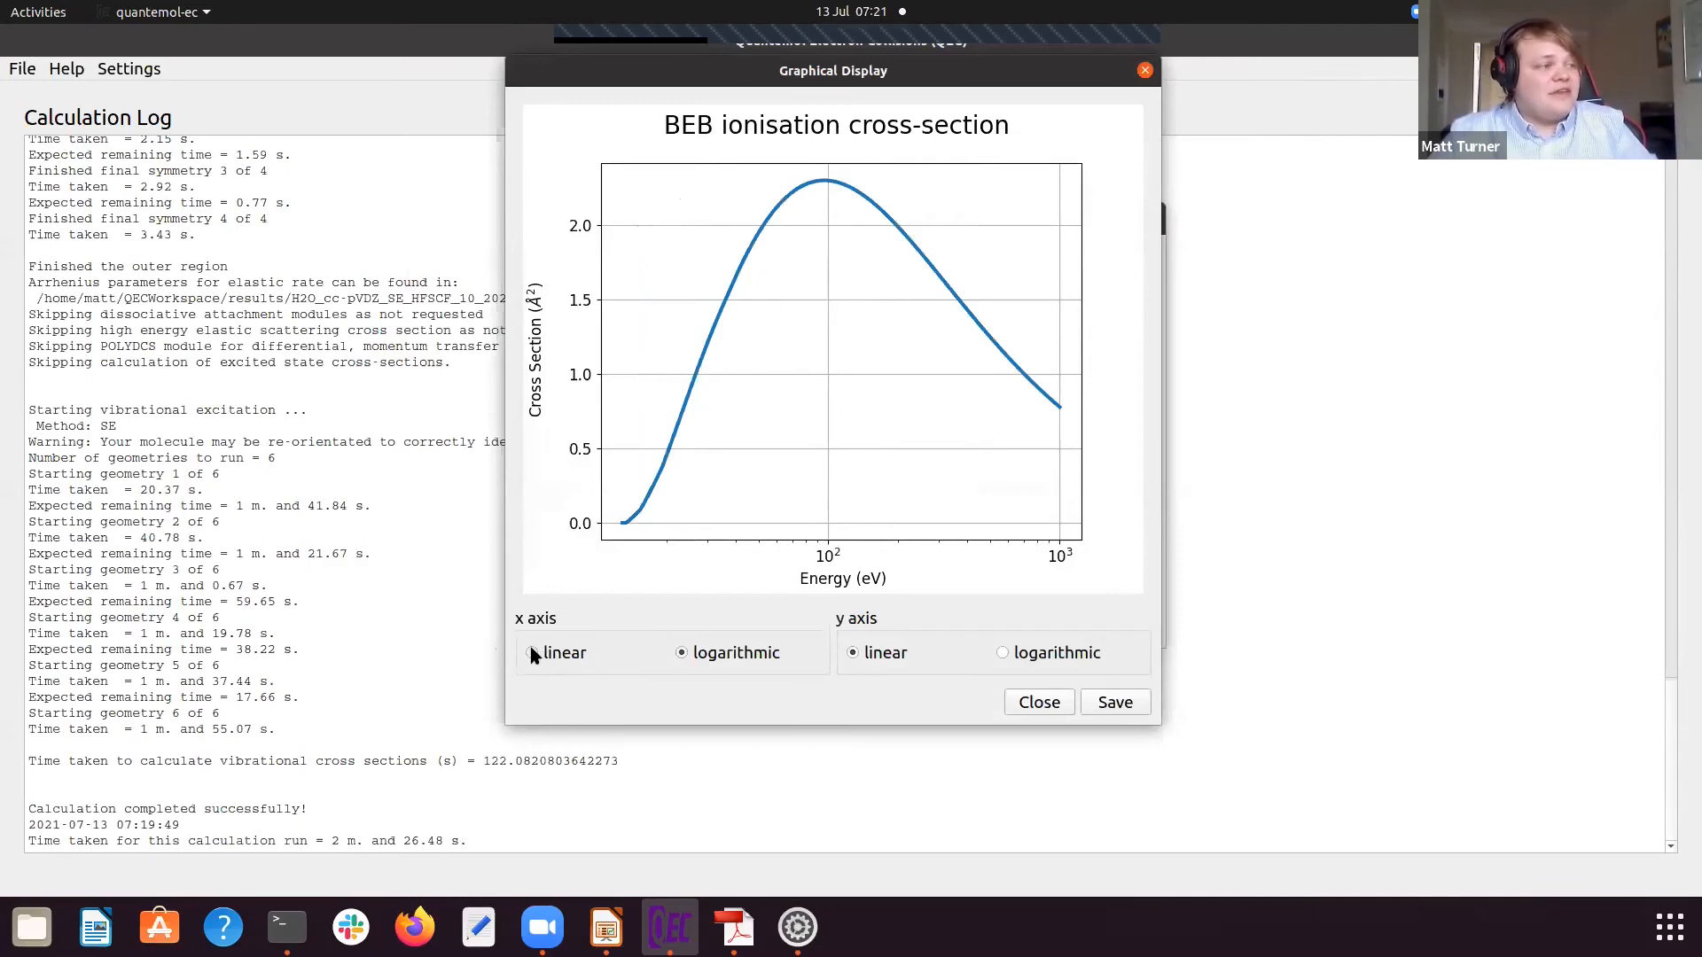
left_click(1036, 702)
left_click(1015, 428)
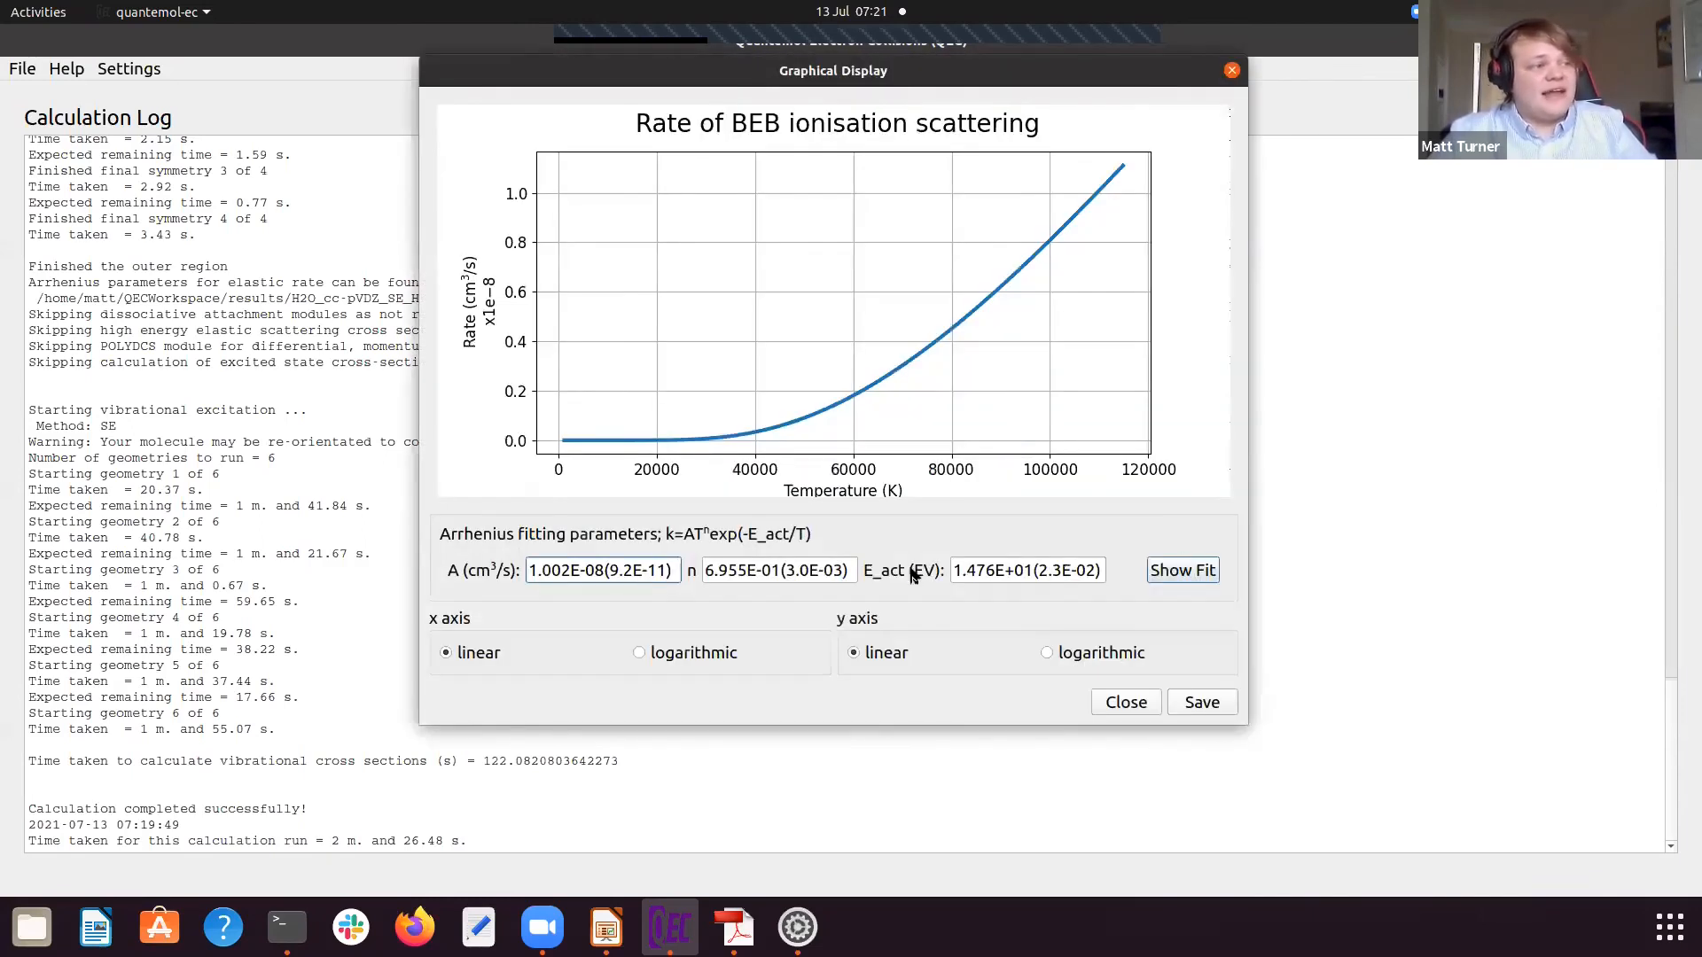
left_click(1126, 702)
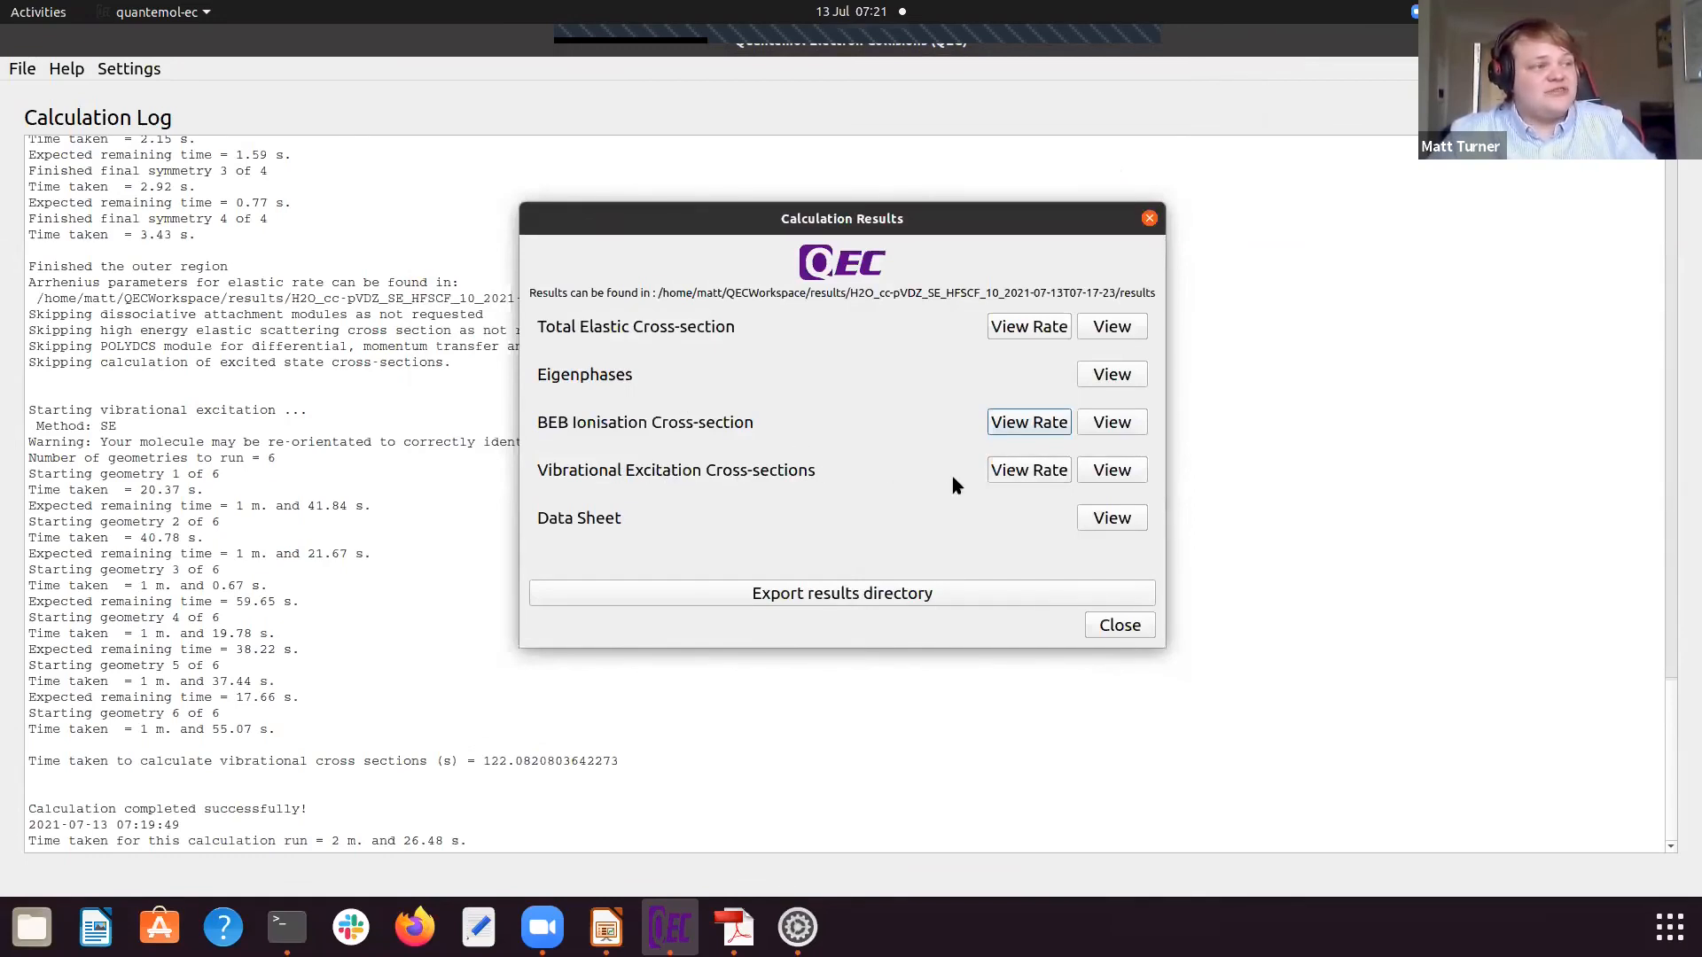
Step: View the vibrational excitation cross-section plot and the corresponding rate plot, closing each graph
left_click(1099, 476)
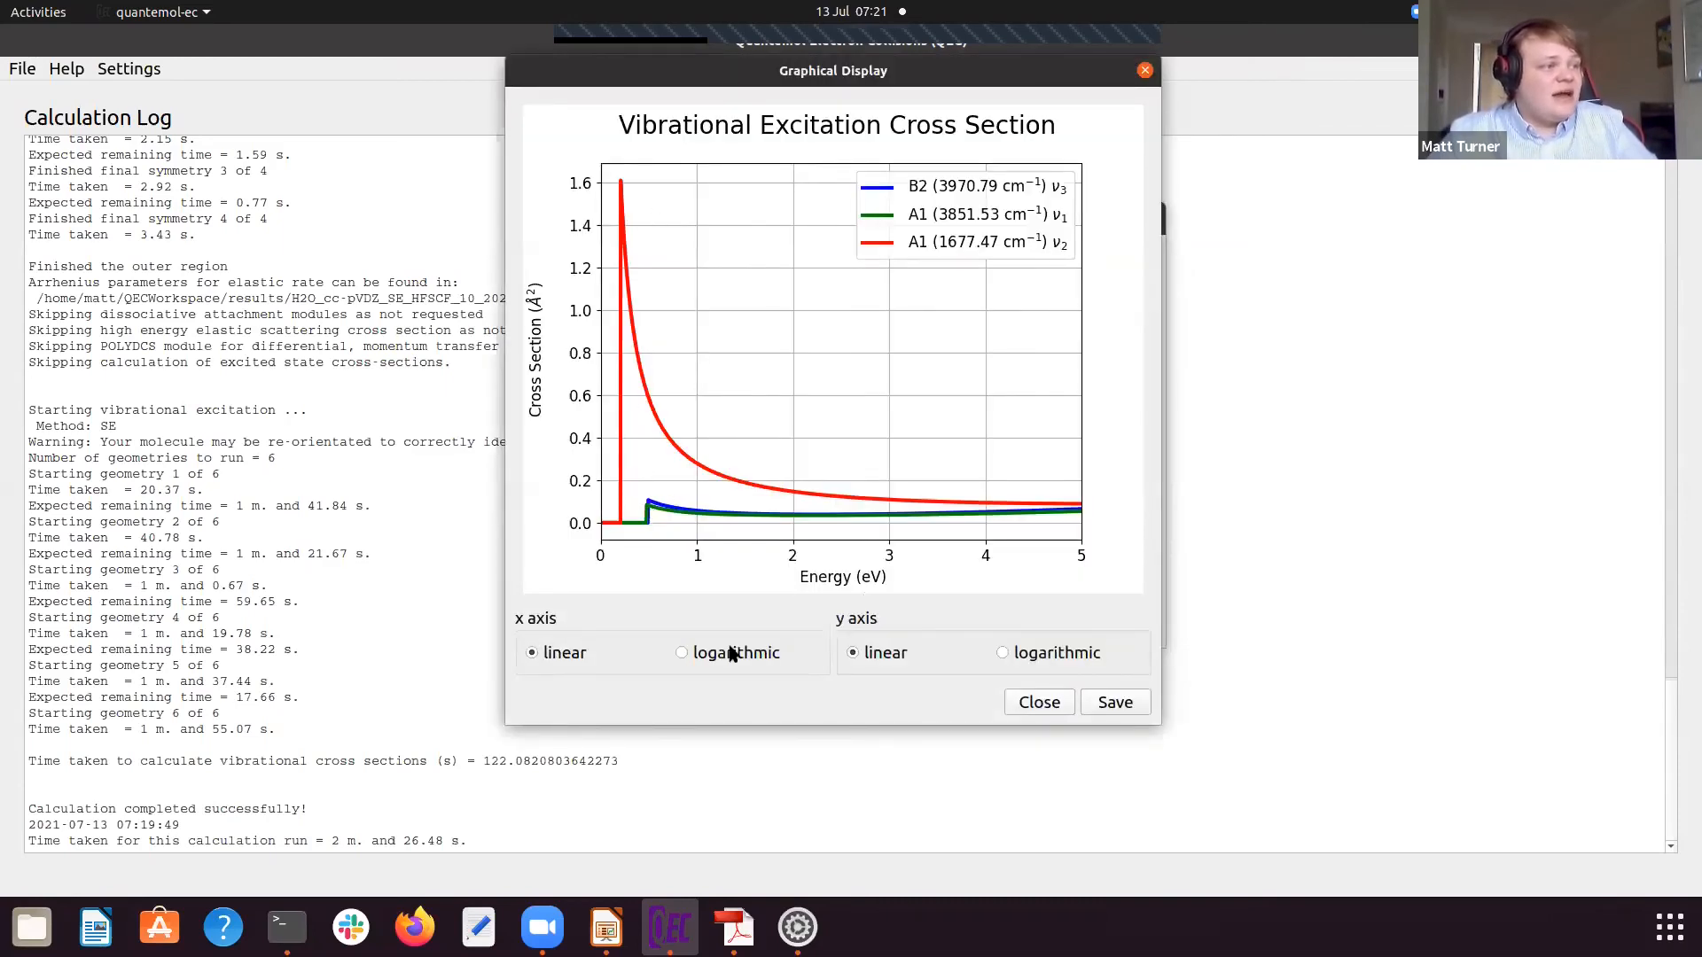
left_click(1039, 703)
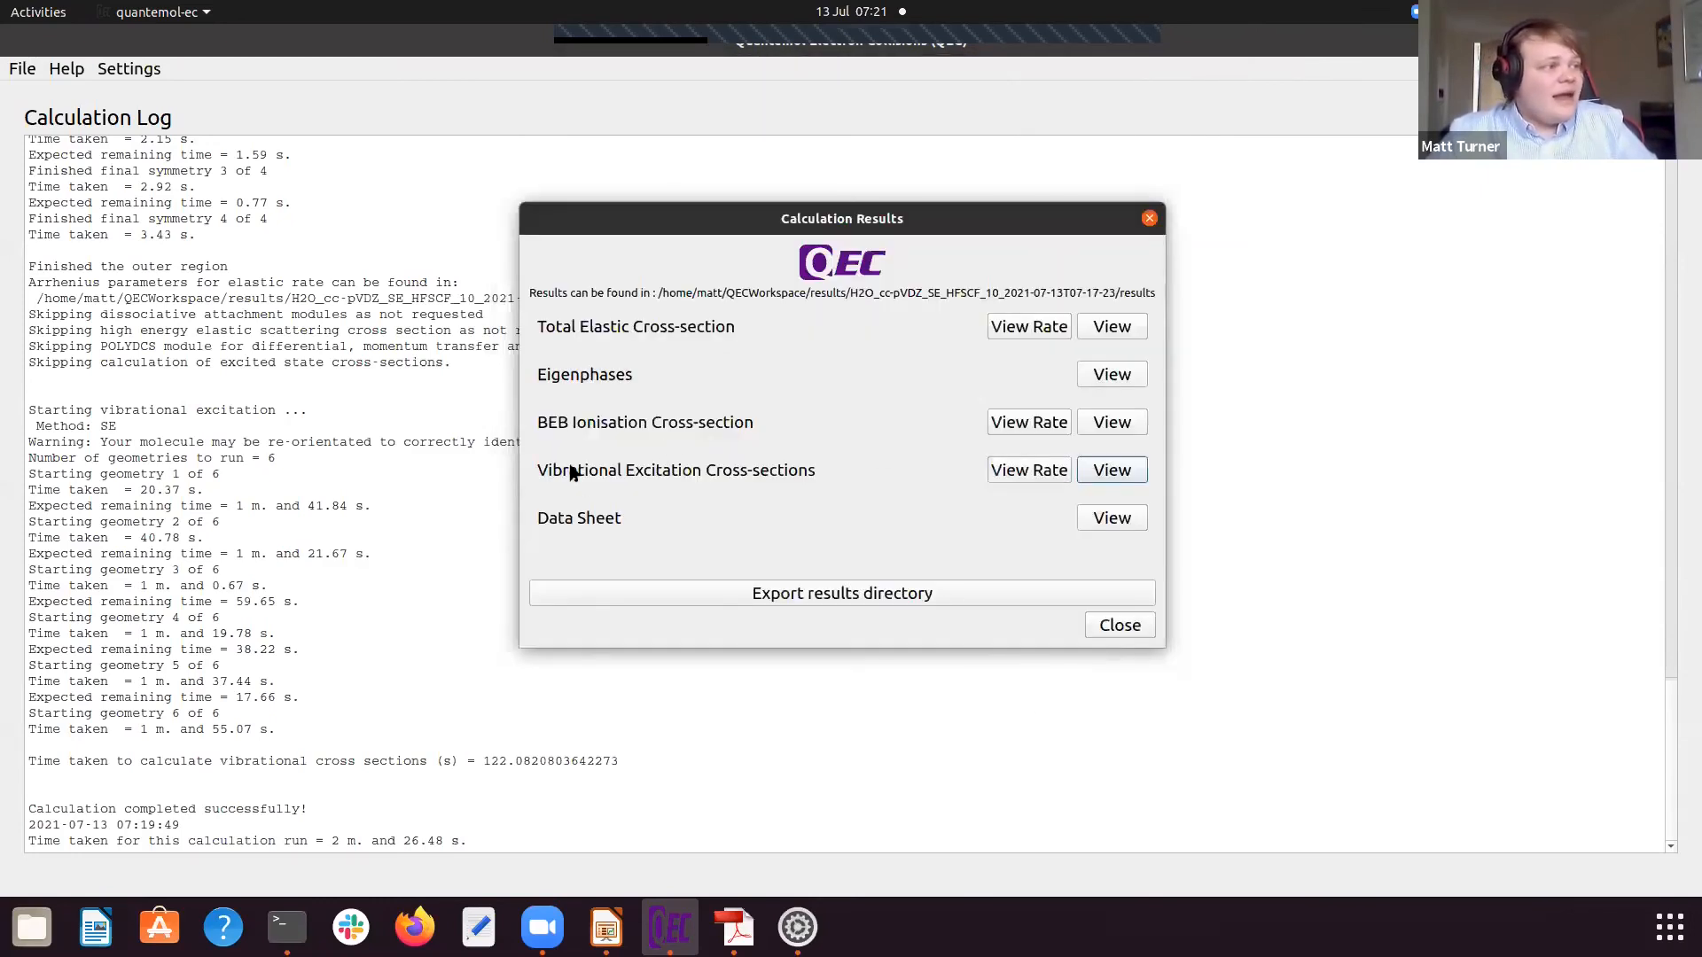
left_click(1019, 470)
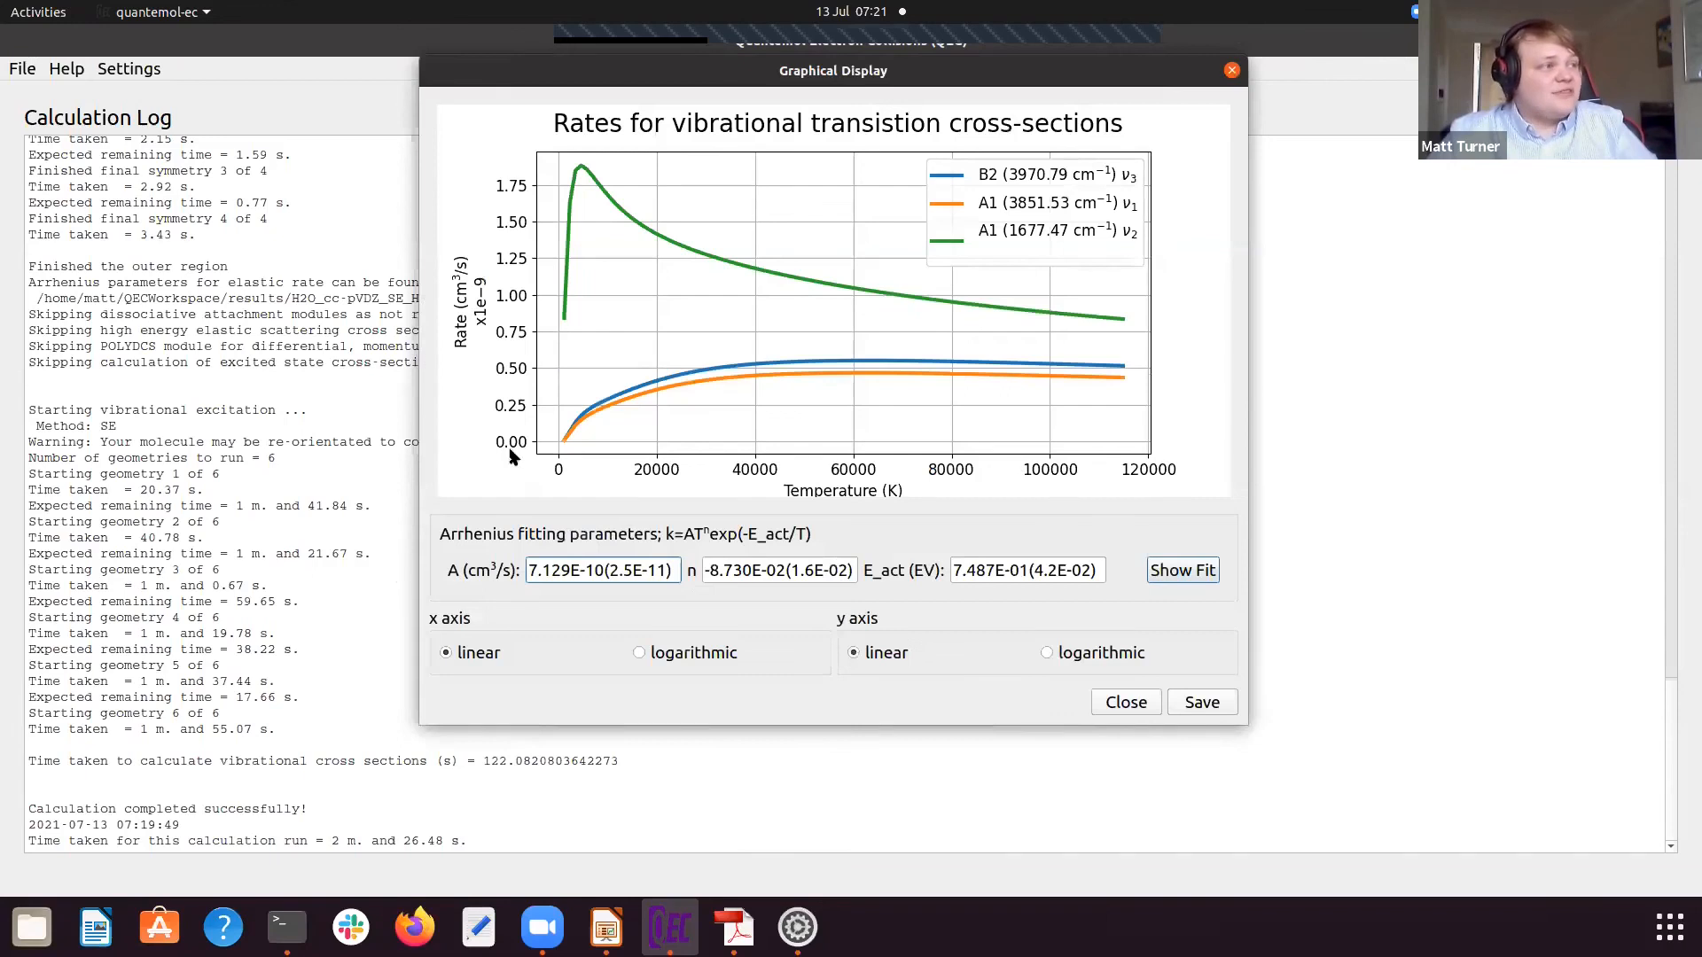
left_click(1231, 71)
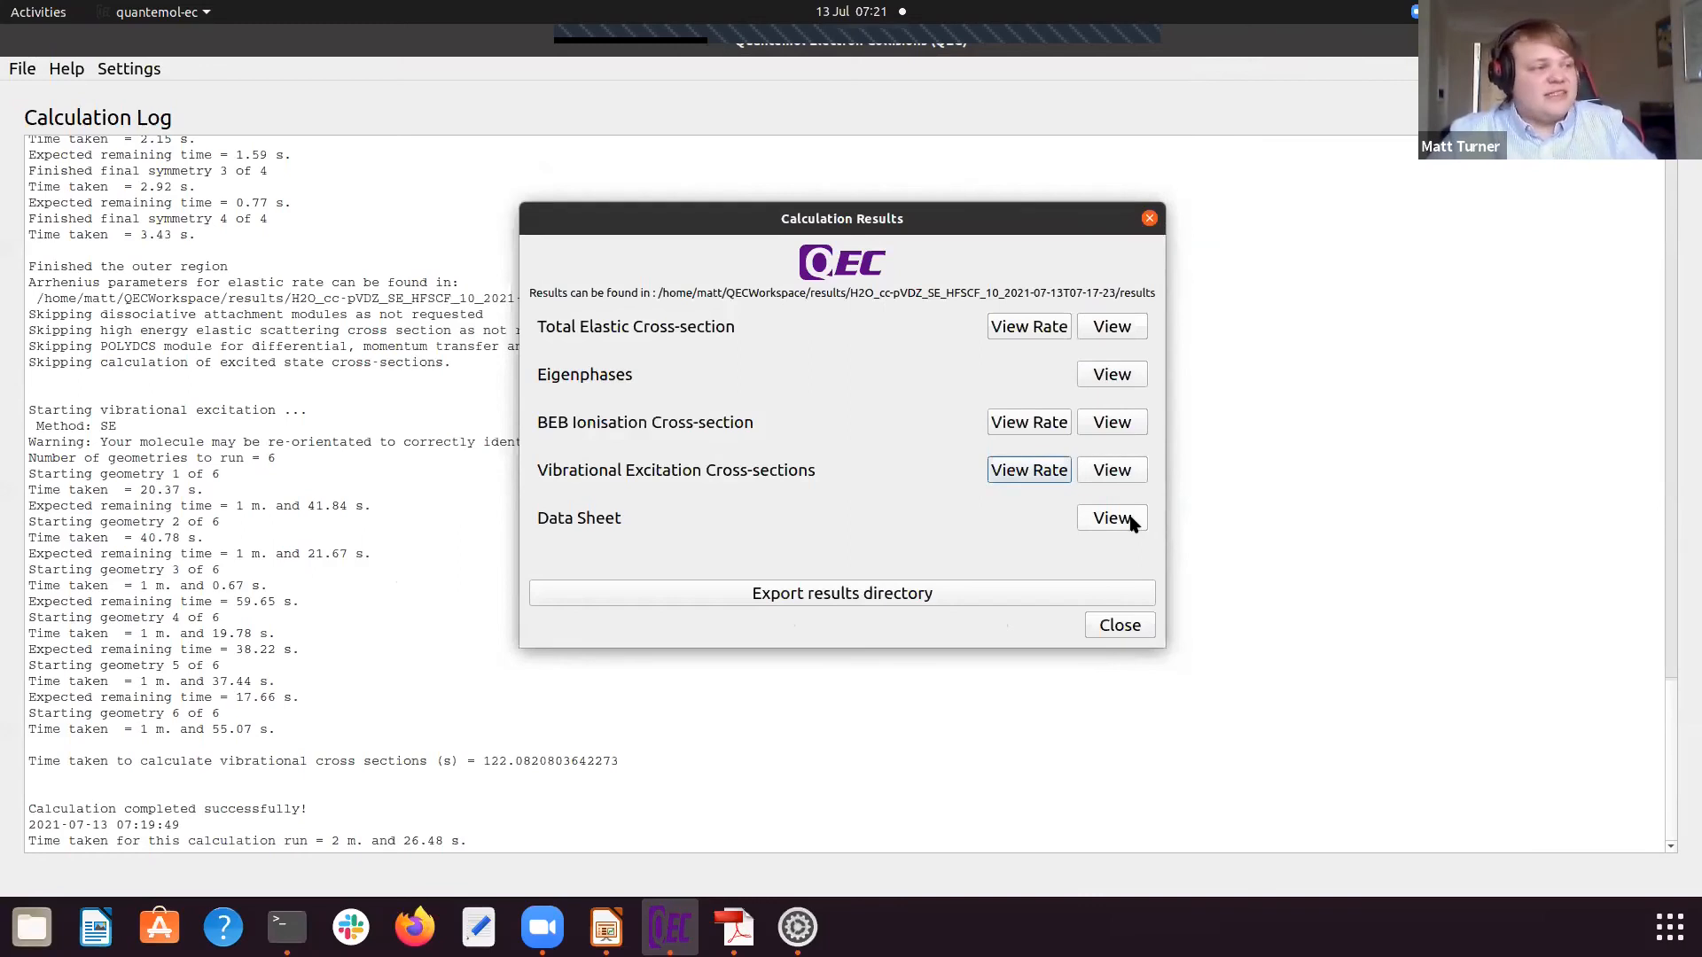
Step: Open the calculation data sheet and examine the molecule details, orbitals, normal modes, energy grid, resonance information and references
left_click(1123, 520)
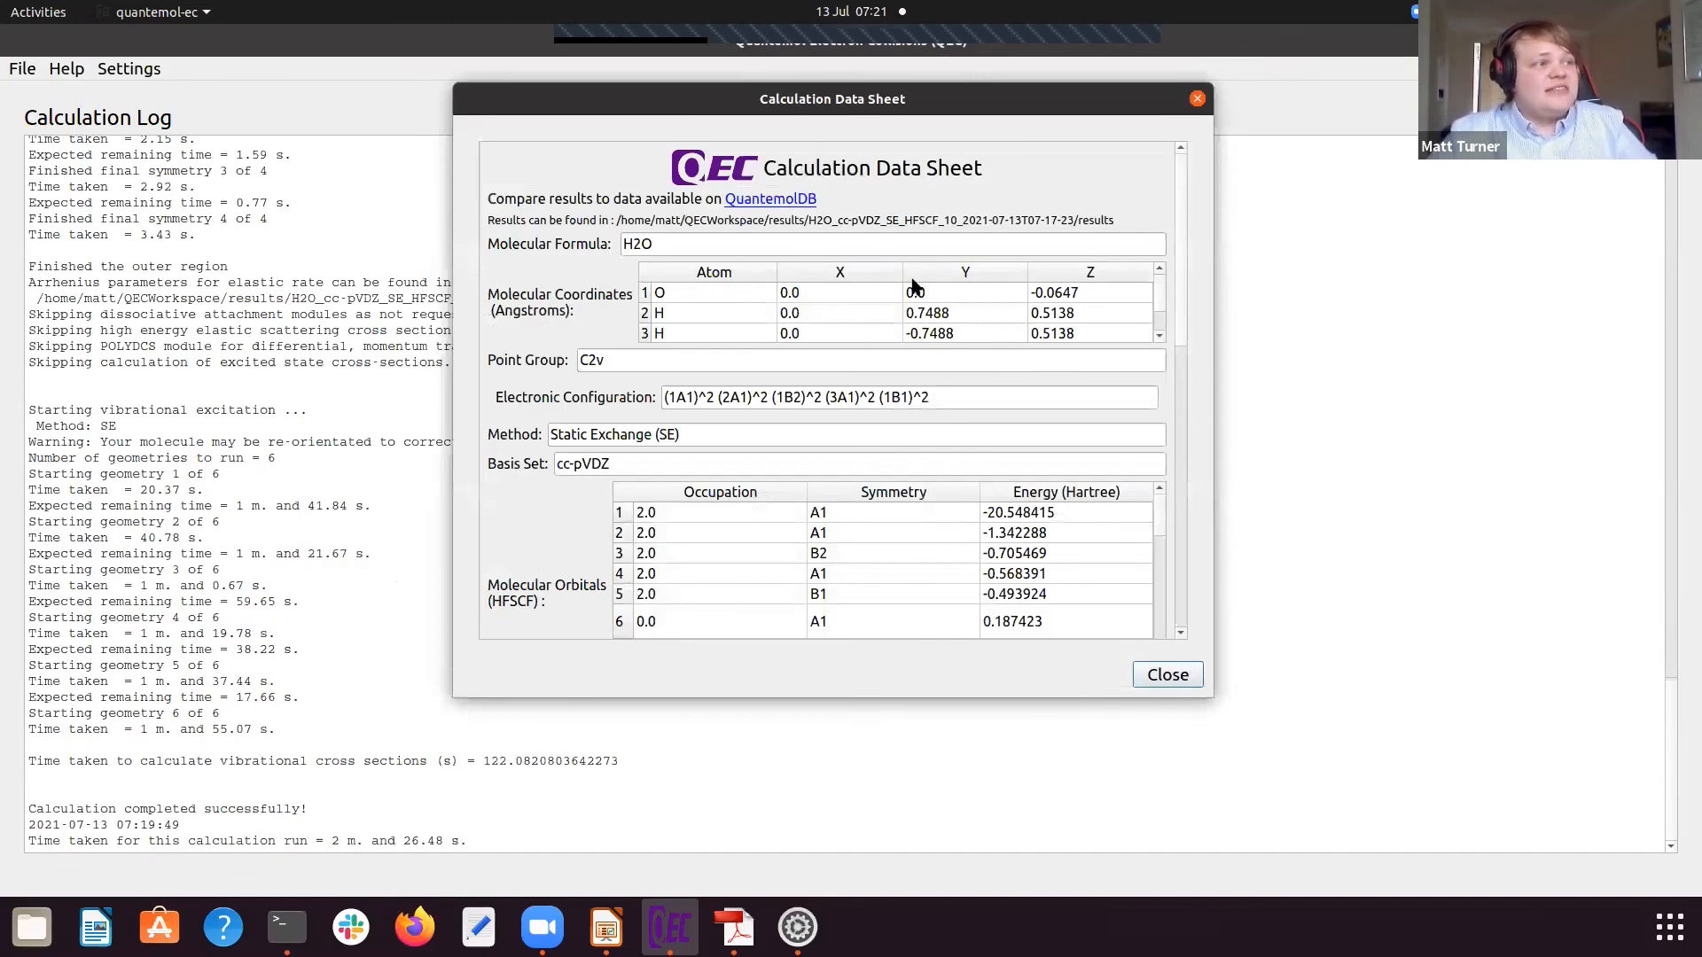
scroll(614, 312, "down", 1)
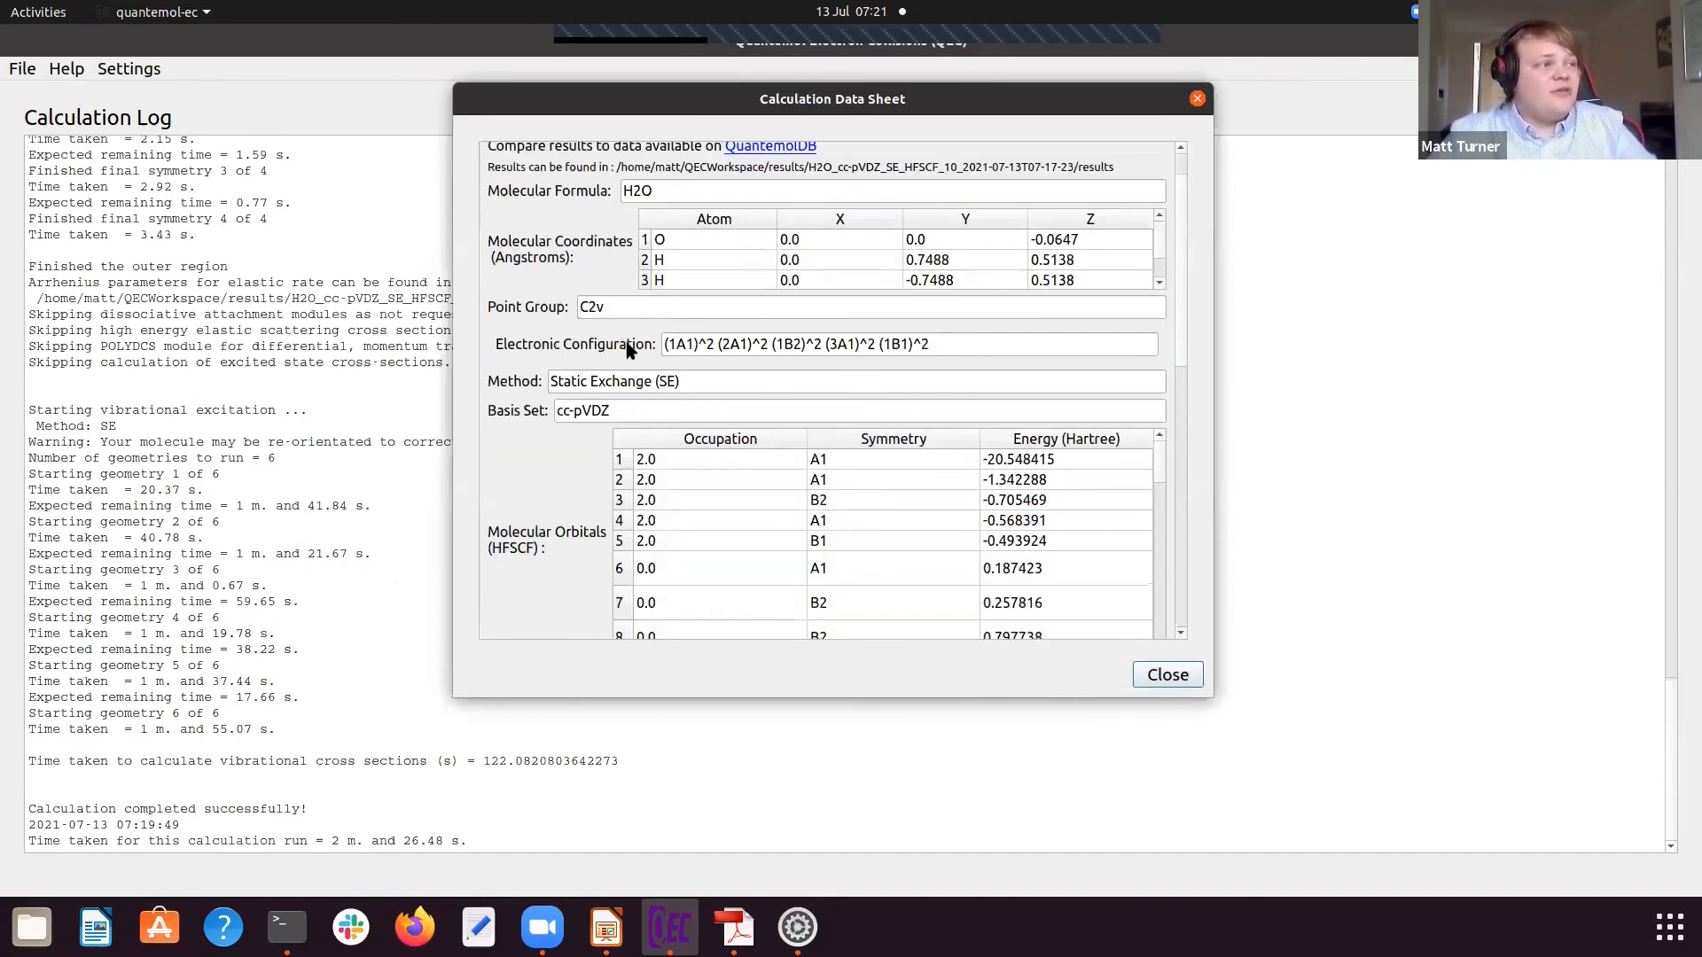
scroll(706, 372, "down", 1)
scroll(664, 416, "down", 3)
scroll(567, 487, "down", 2)
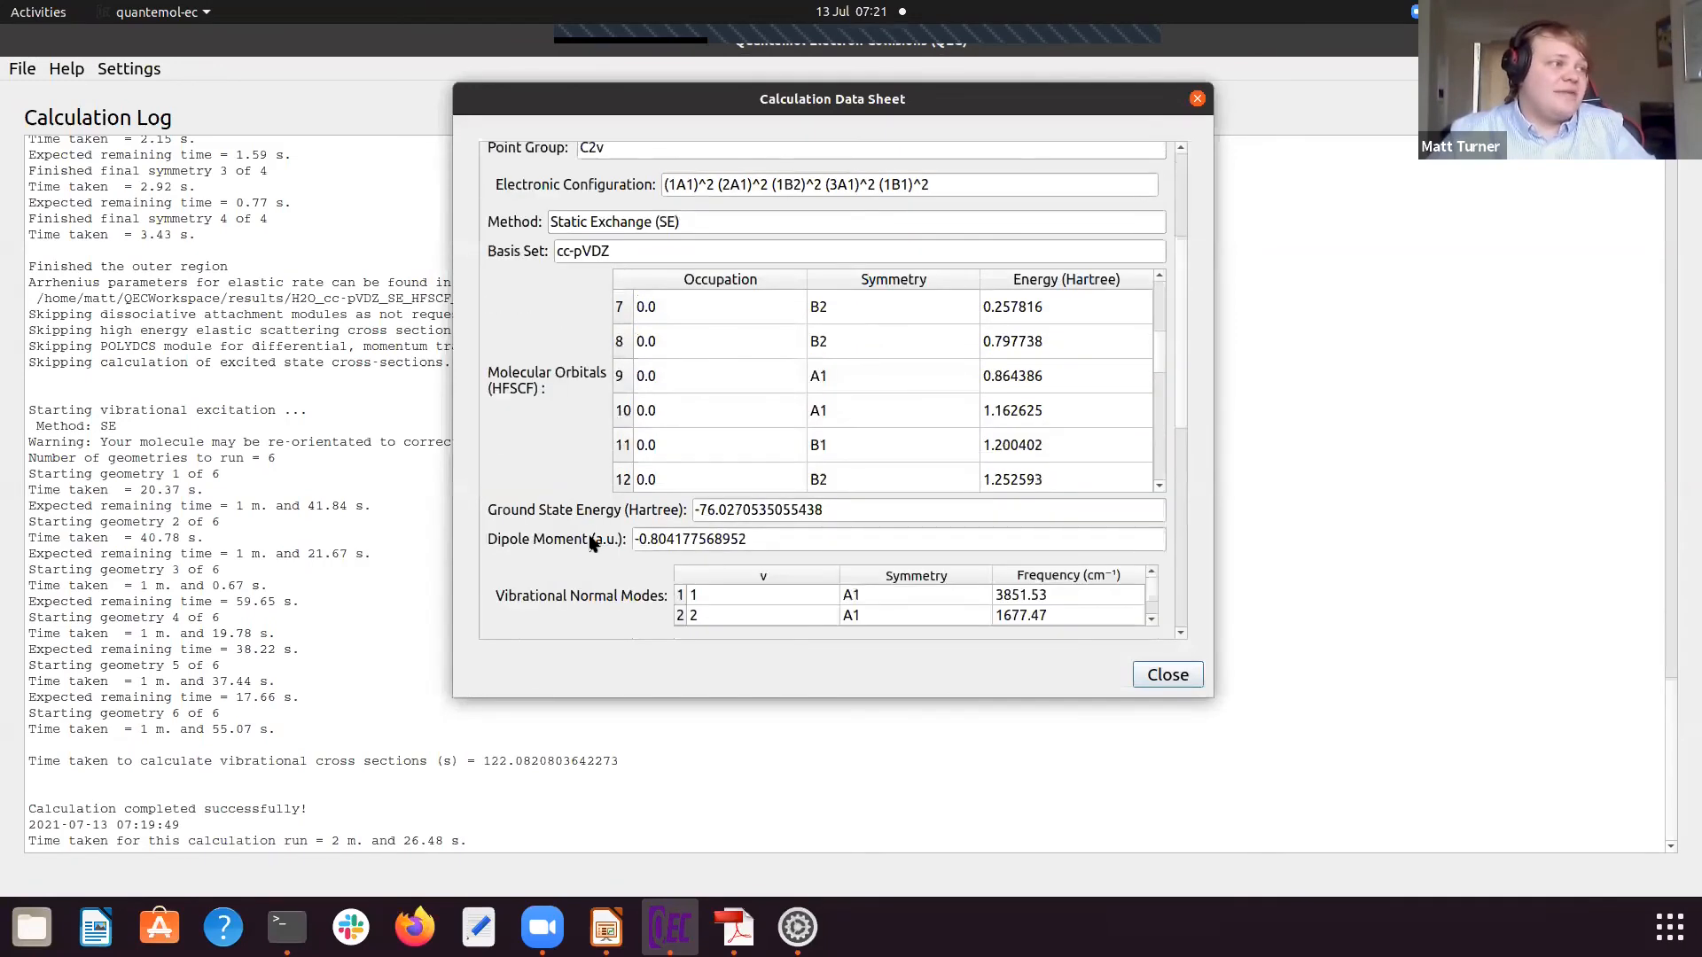
scroll(569, 408, "down", 3)
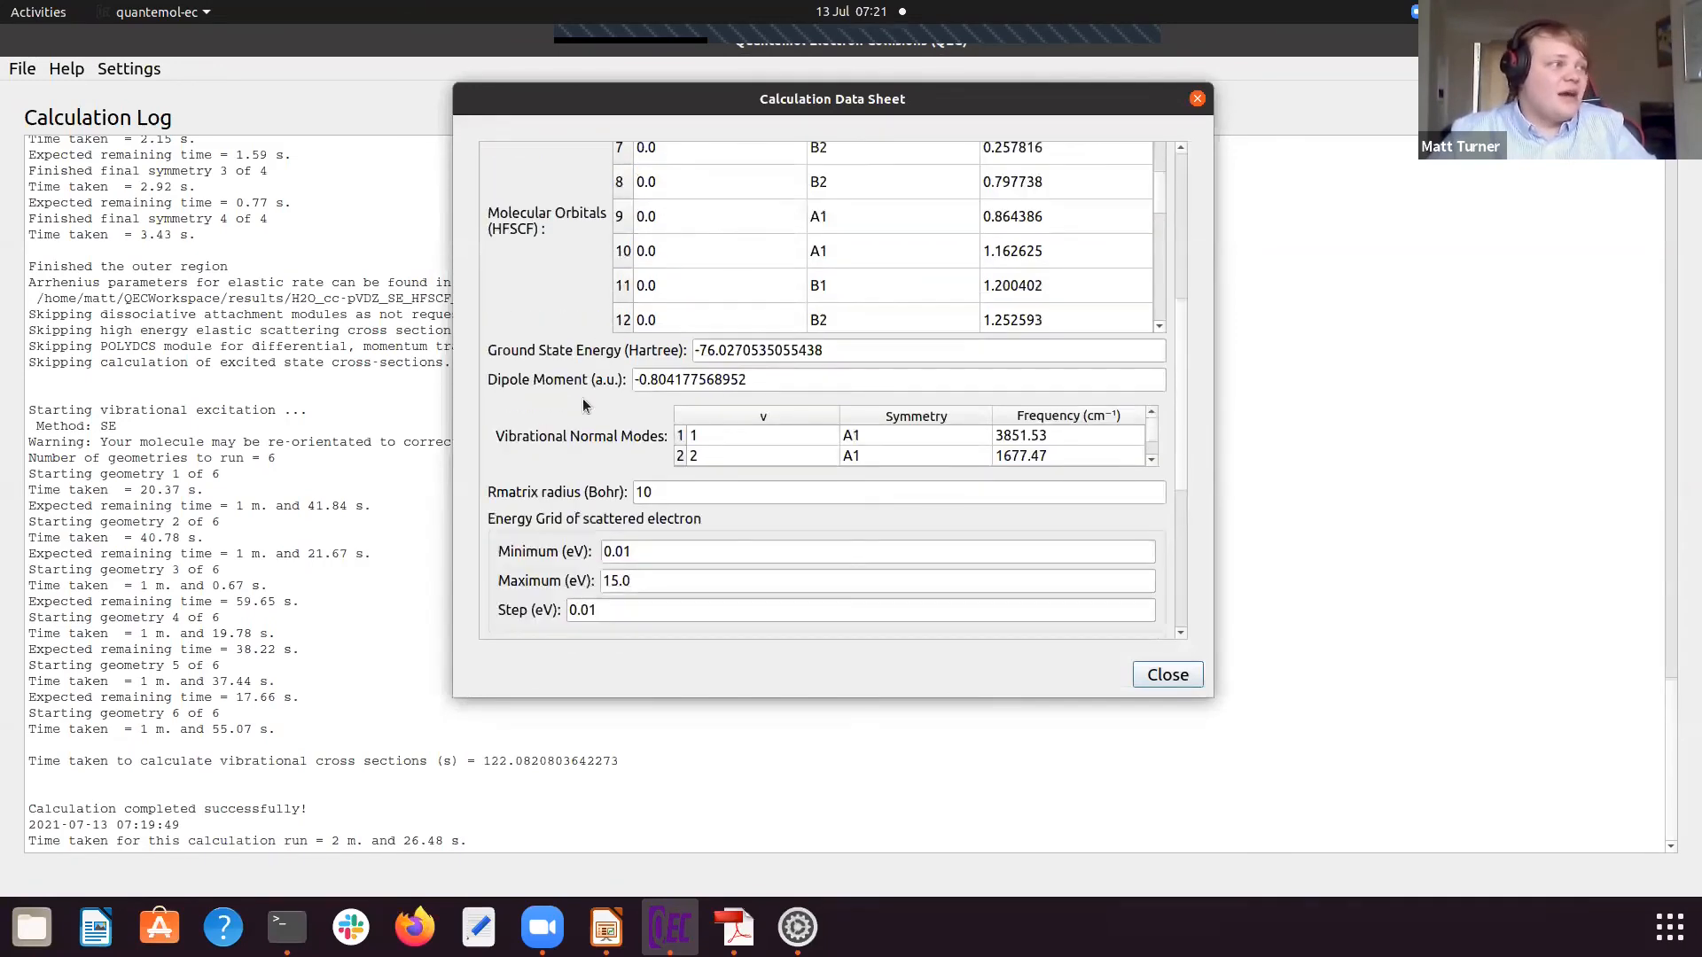
scroll(584, 414, "down", 1)
scroll(584, 414, "down", 3)
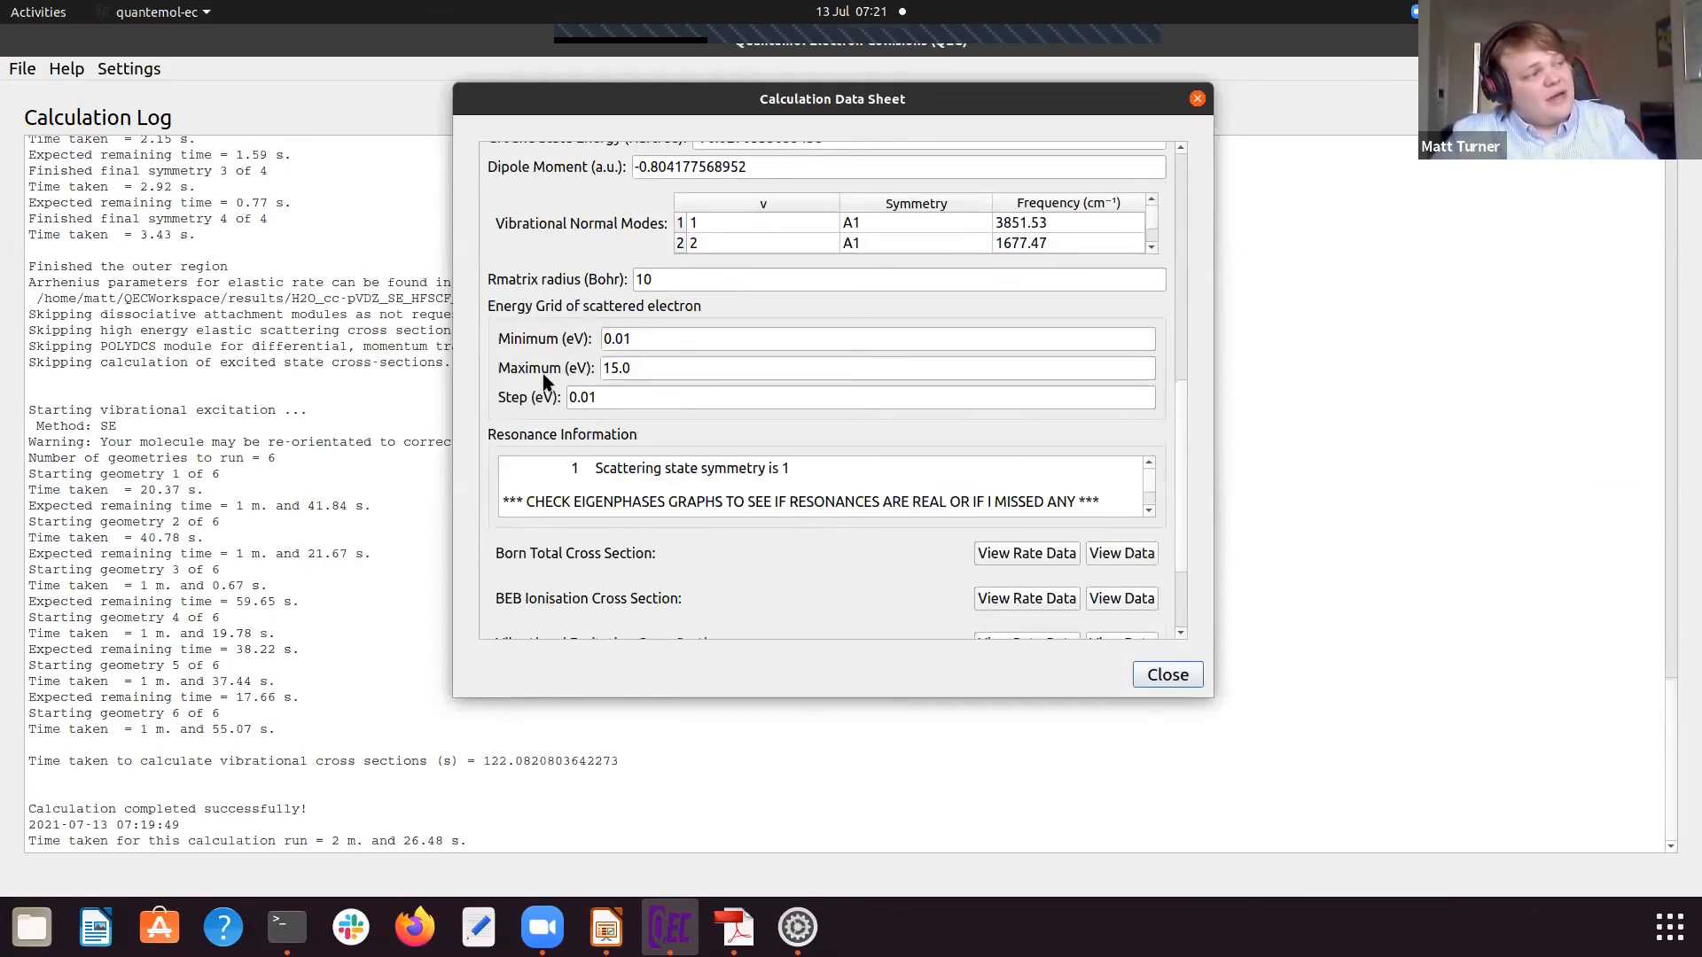
scroll(550, 388, "down", 1)
scroll(545, 379, "down", 1)
scroll(653, 430, "down", 1)
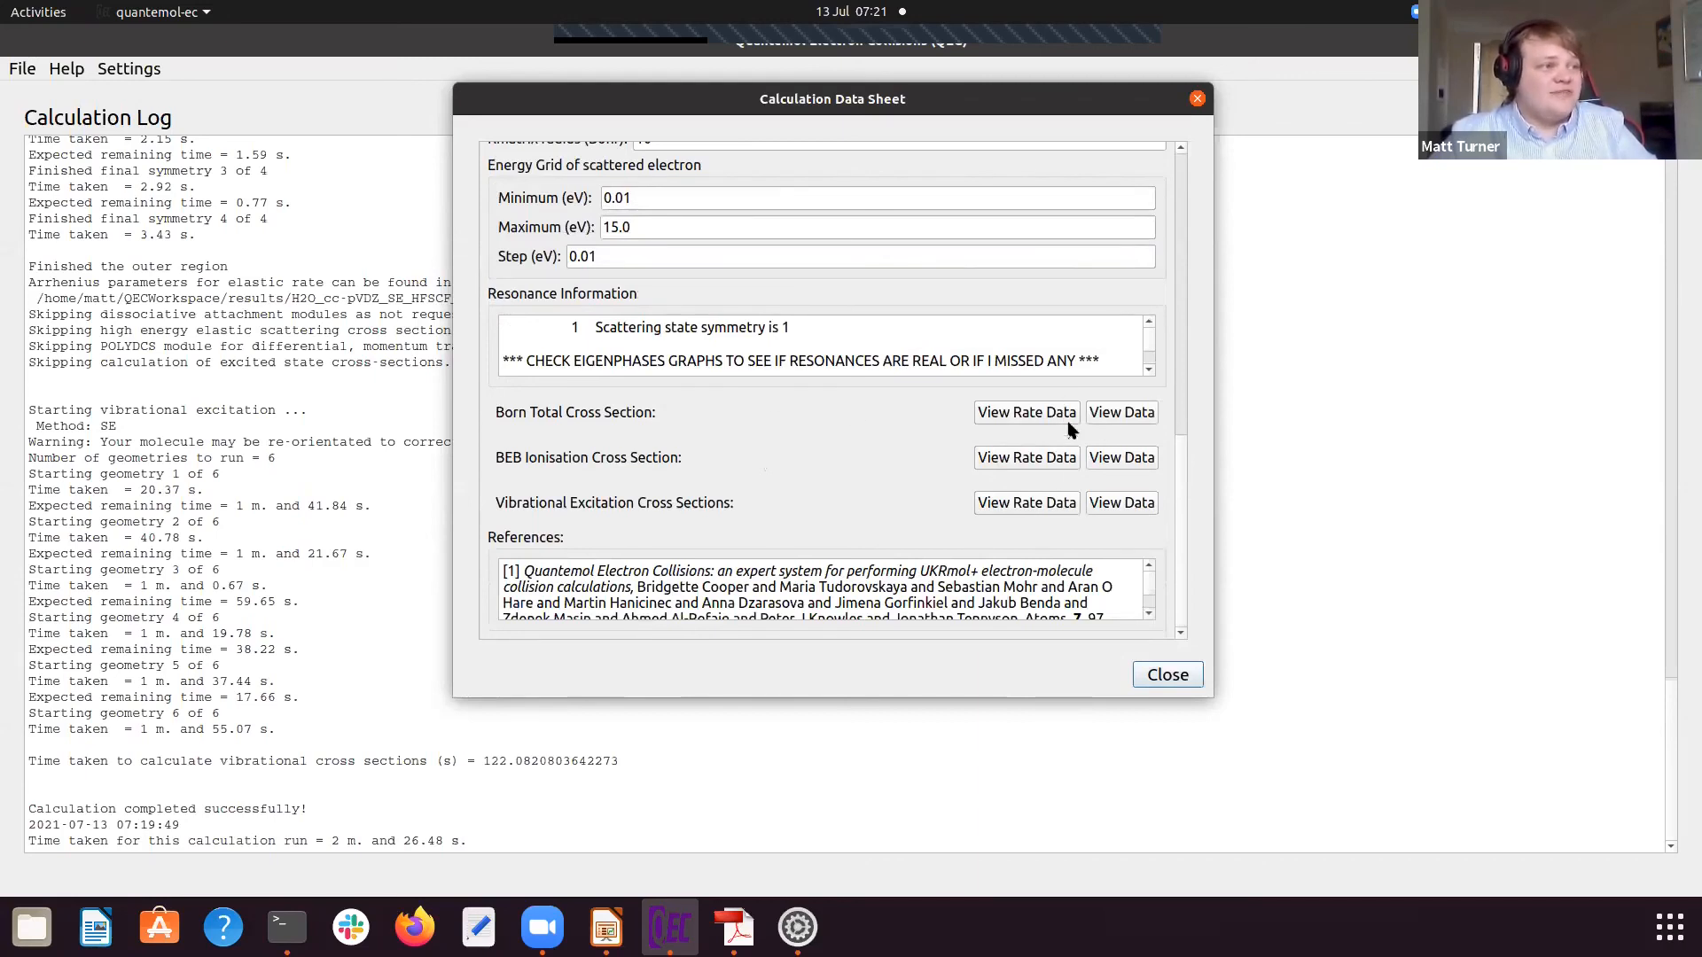
Step: View the tabulated Born total cross-section data in the data sheet, close it and open the corresponding rate data
left_click(1111, 414)
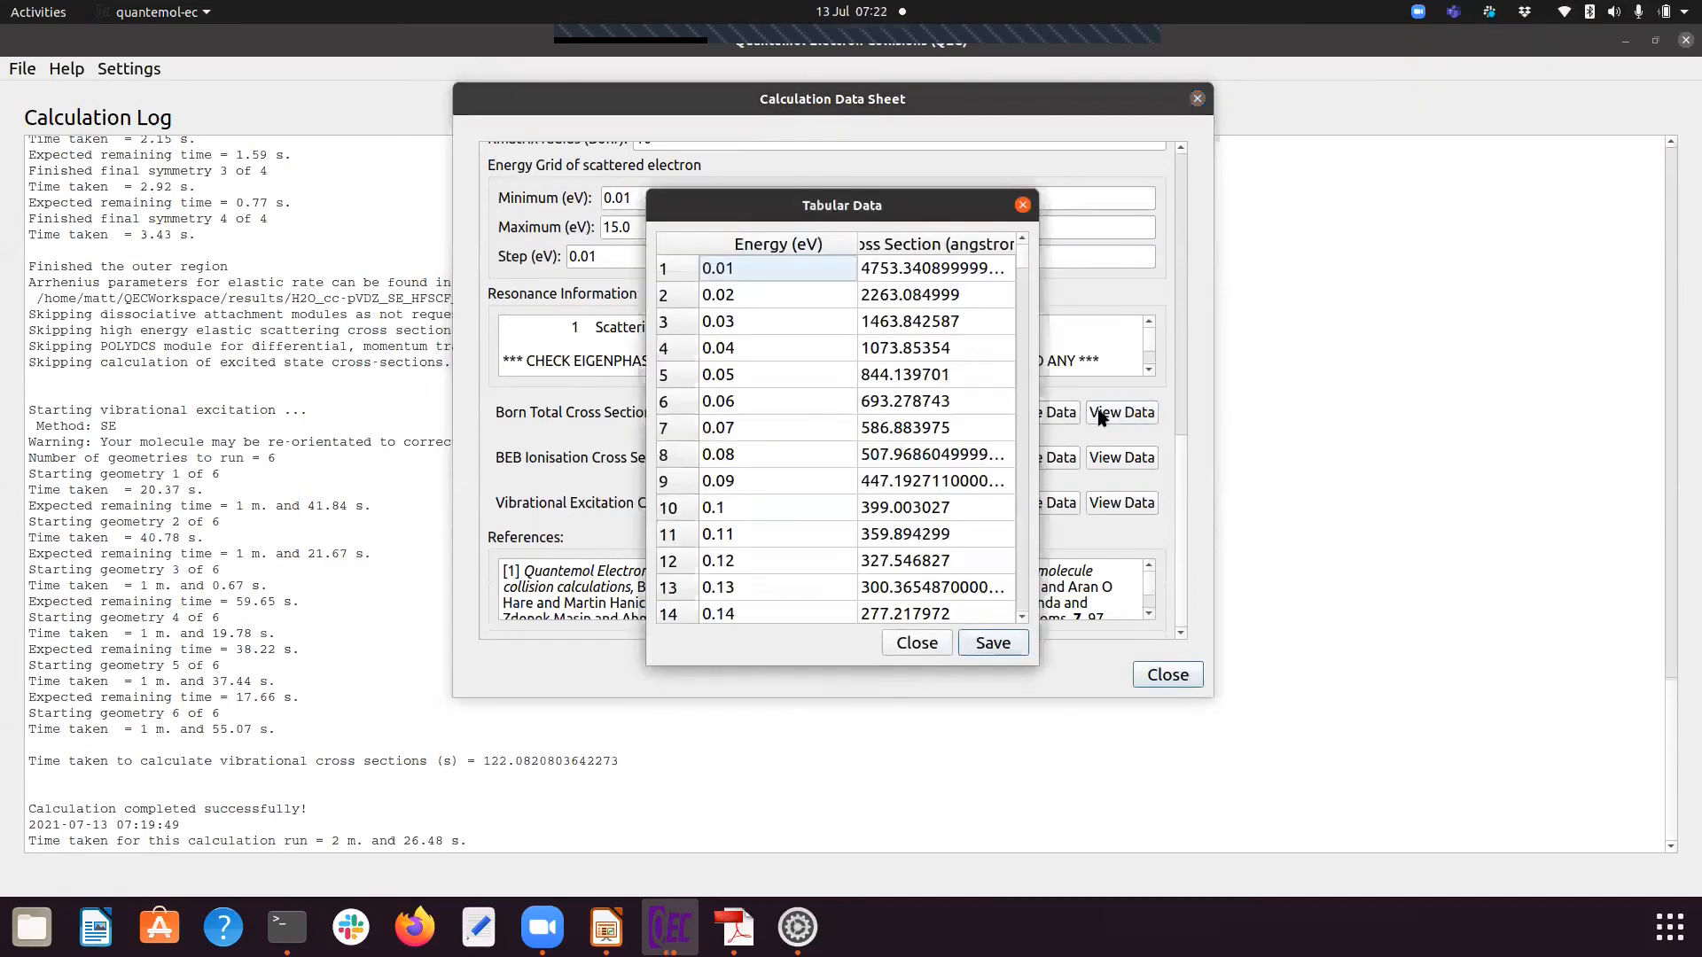
scroll(802, 408, "down", 6)
scroll(797, 407, "up", 2)
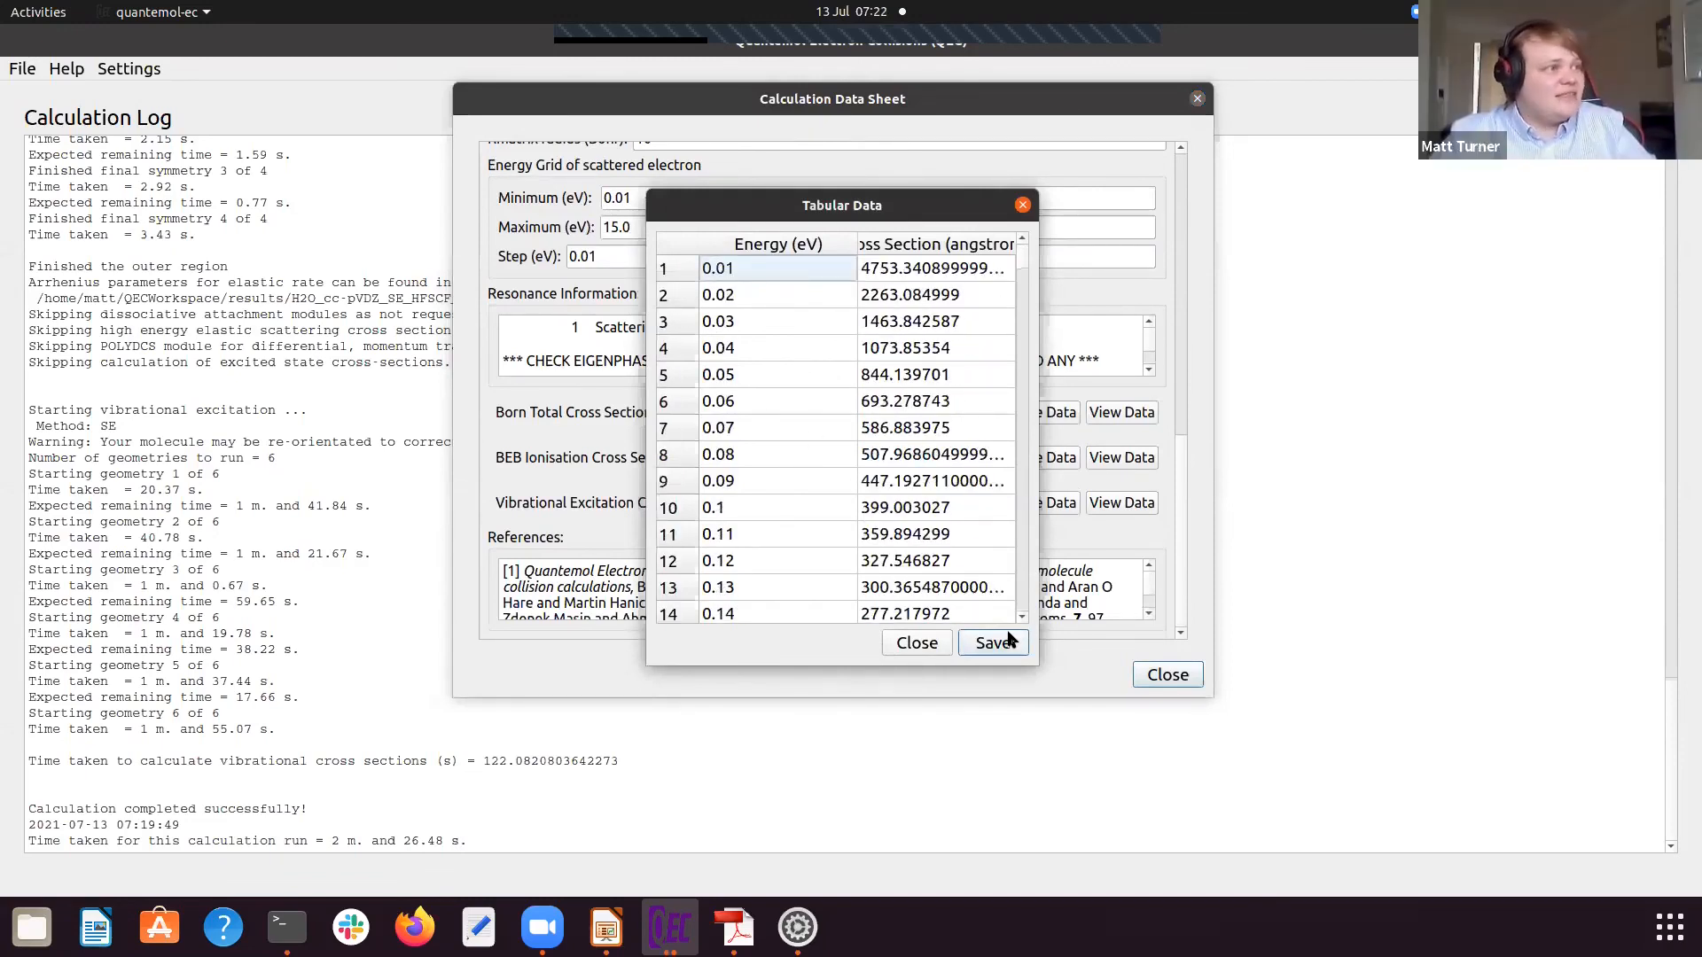
left_click(1022, 205)
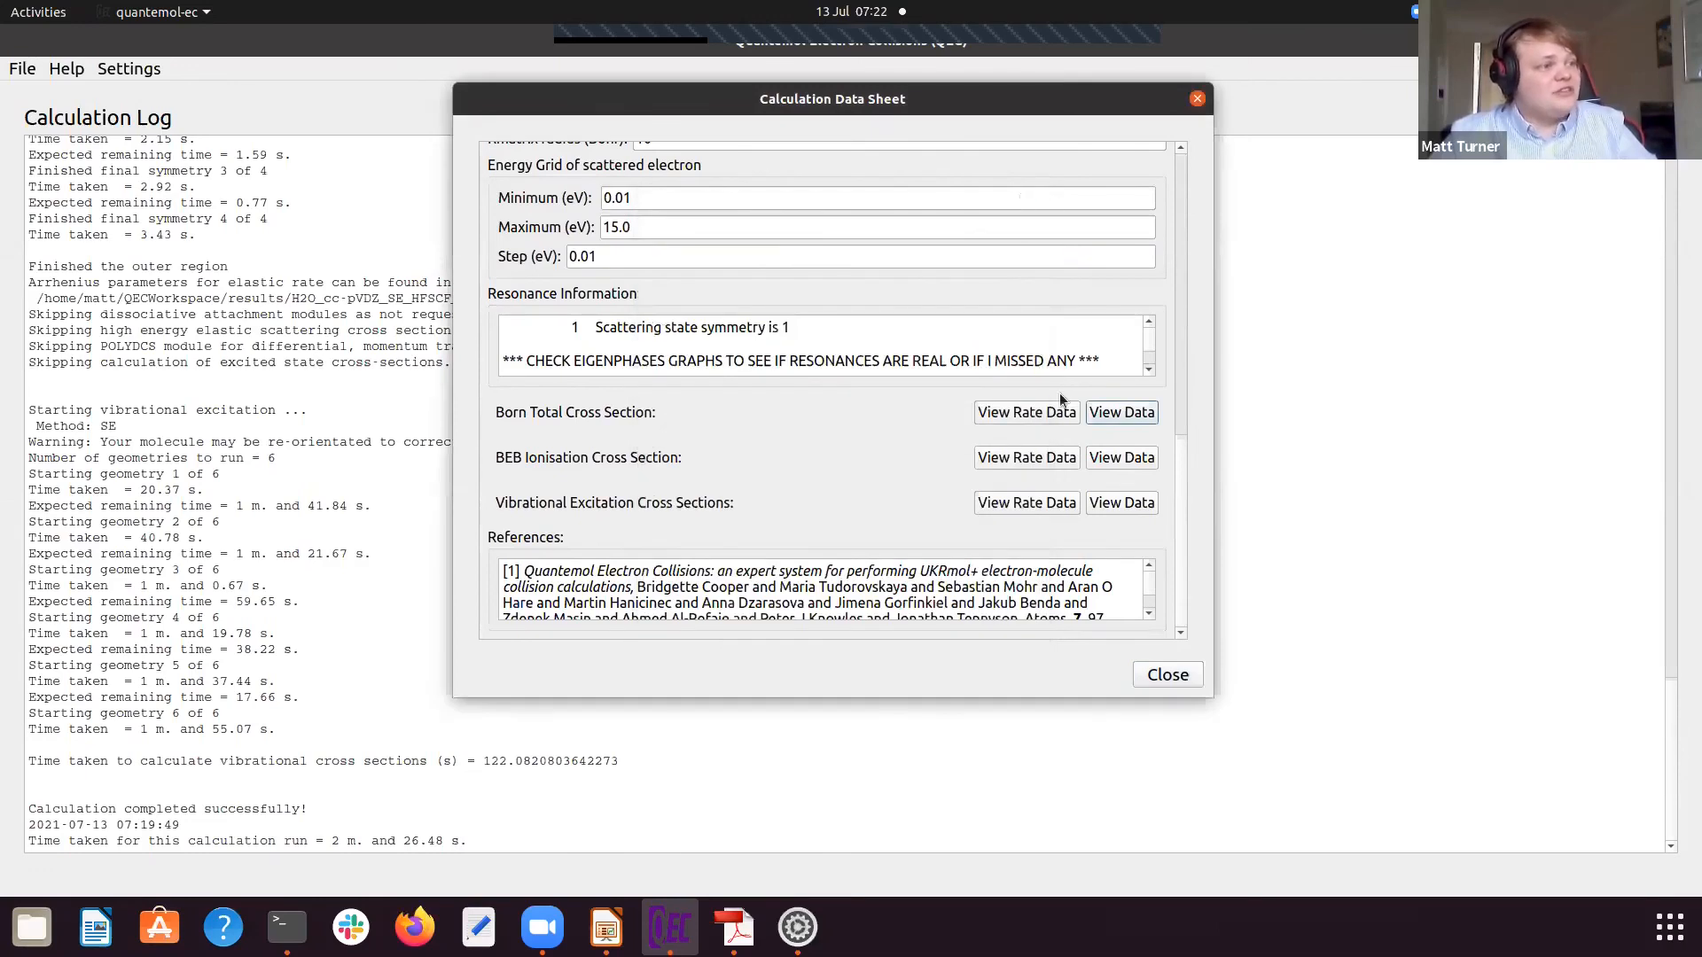
left_click(1050, 415)
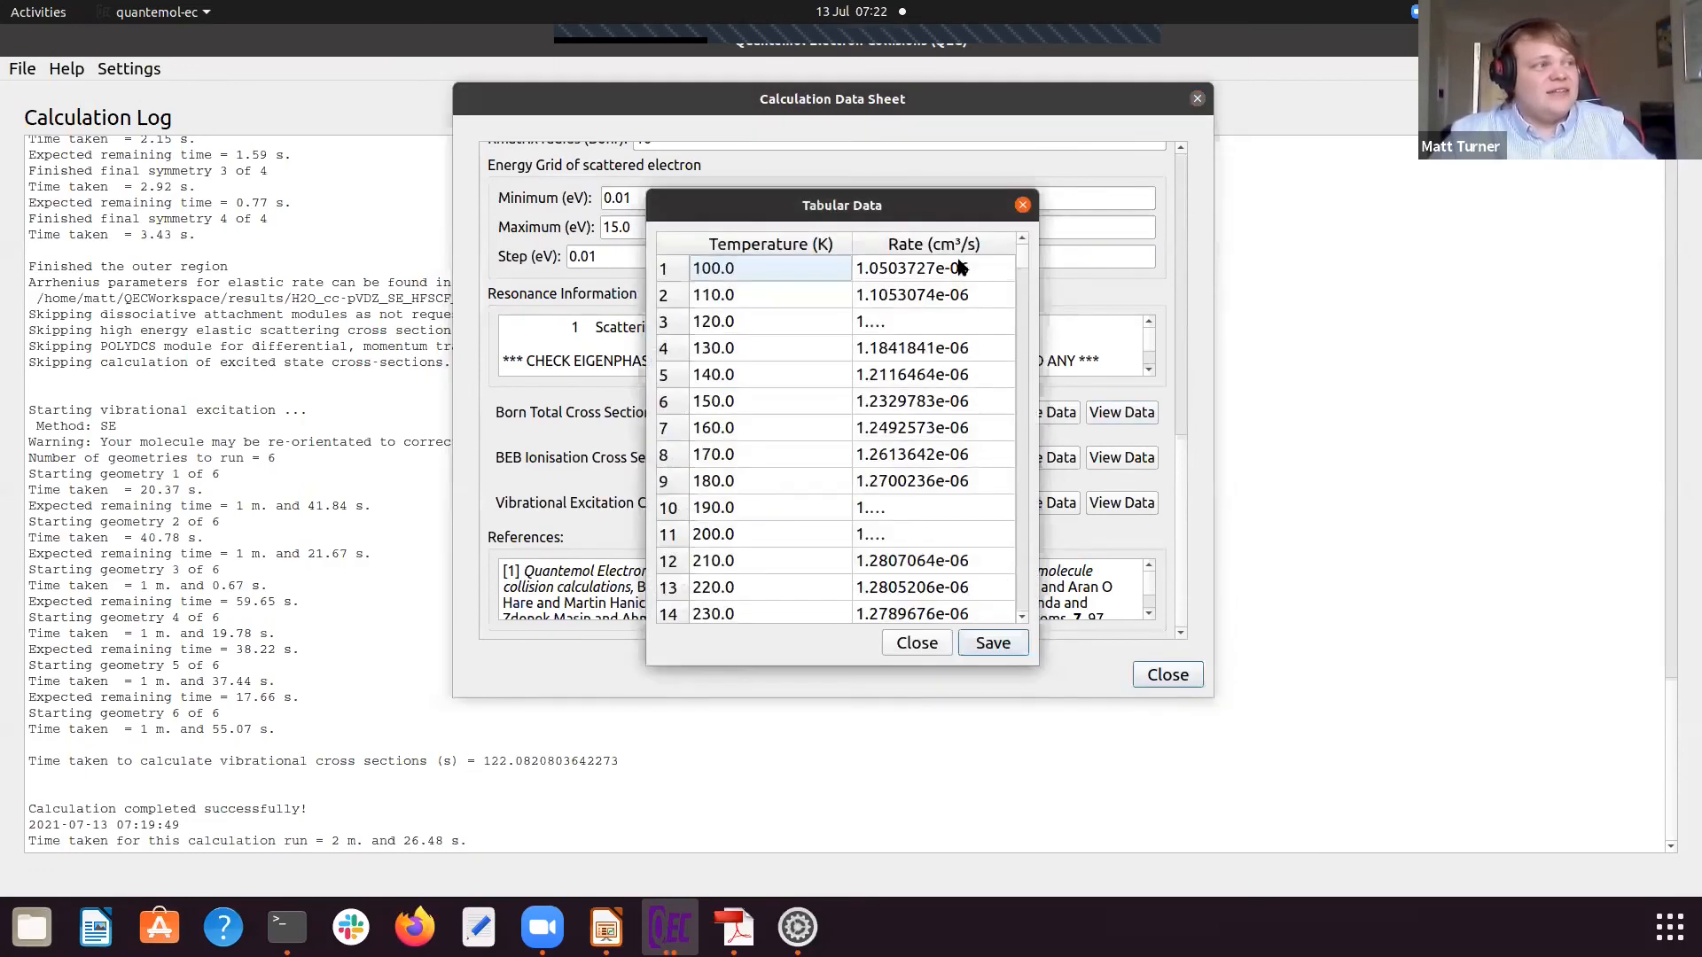
Step: Examine the tabulated Born total cross-section rates against temperature and close the table
scroll(881, 494, "down", 5)
scroll(881, 490, "up", 4)
scroll(882, 490, "up", 1)
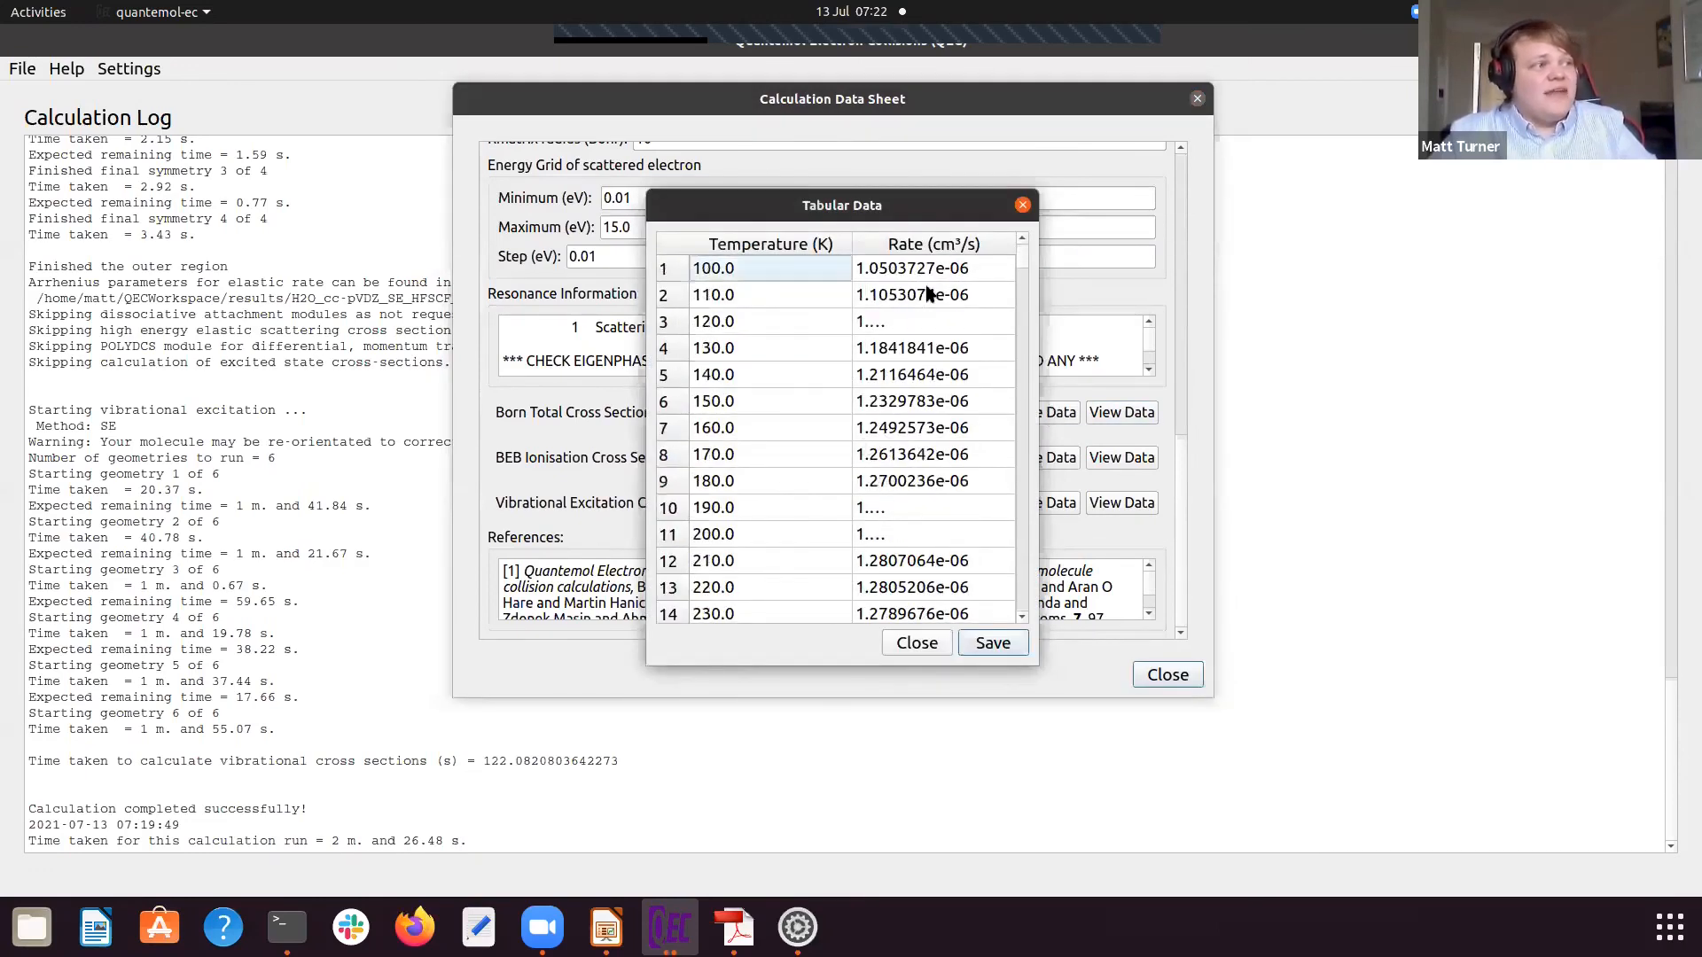
left_click(1023, 204)
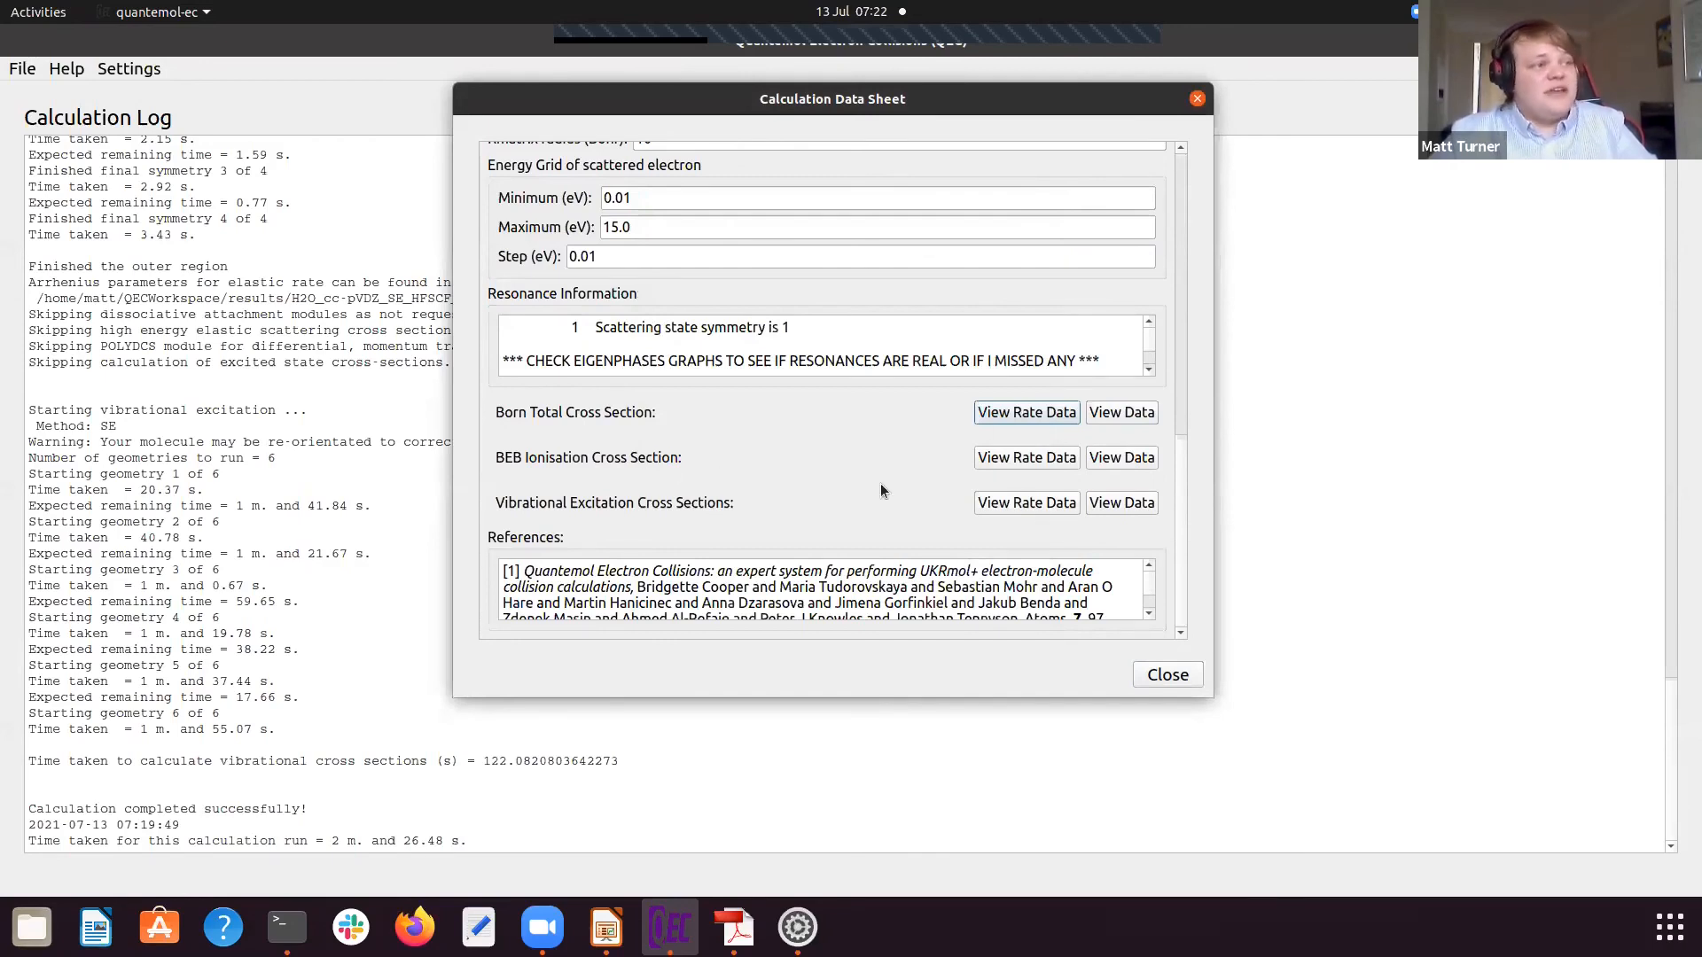
Step: Review the data sheet's references, orbitals, energy grid and molecule details, and close the data sheet
scroll(592, 589, "down", 5)
scroll(592, 590, "up", 6)
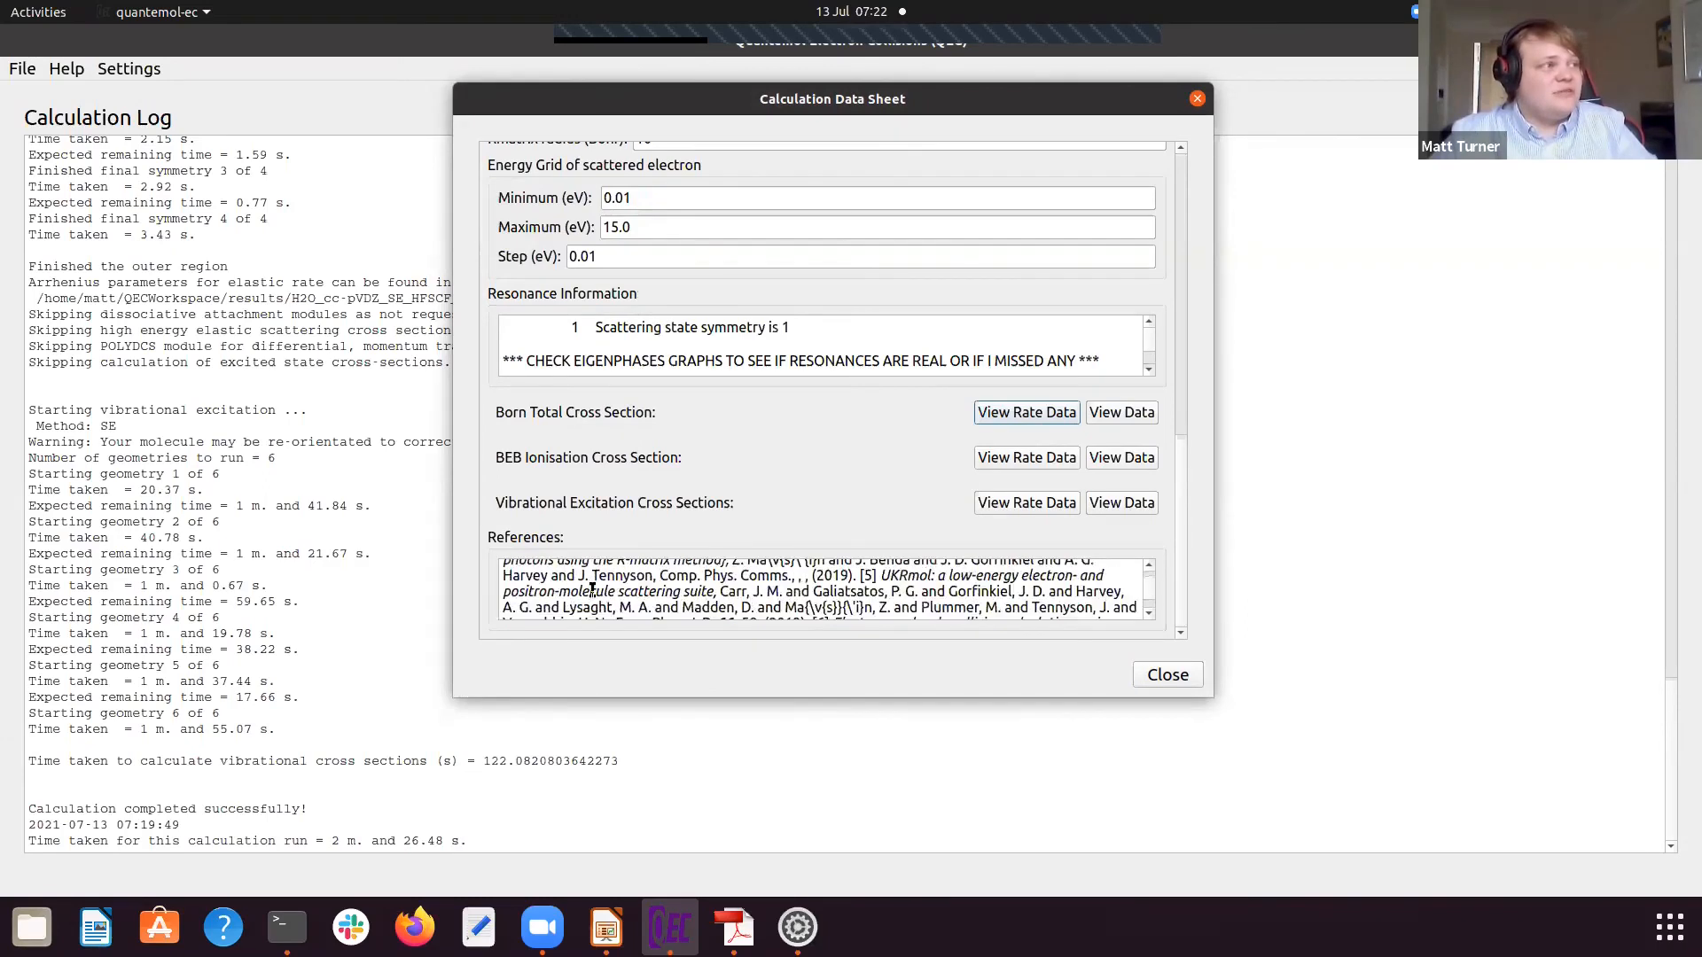
scroll(631, 610, "up", 6)
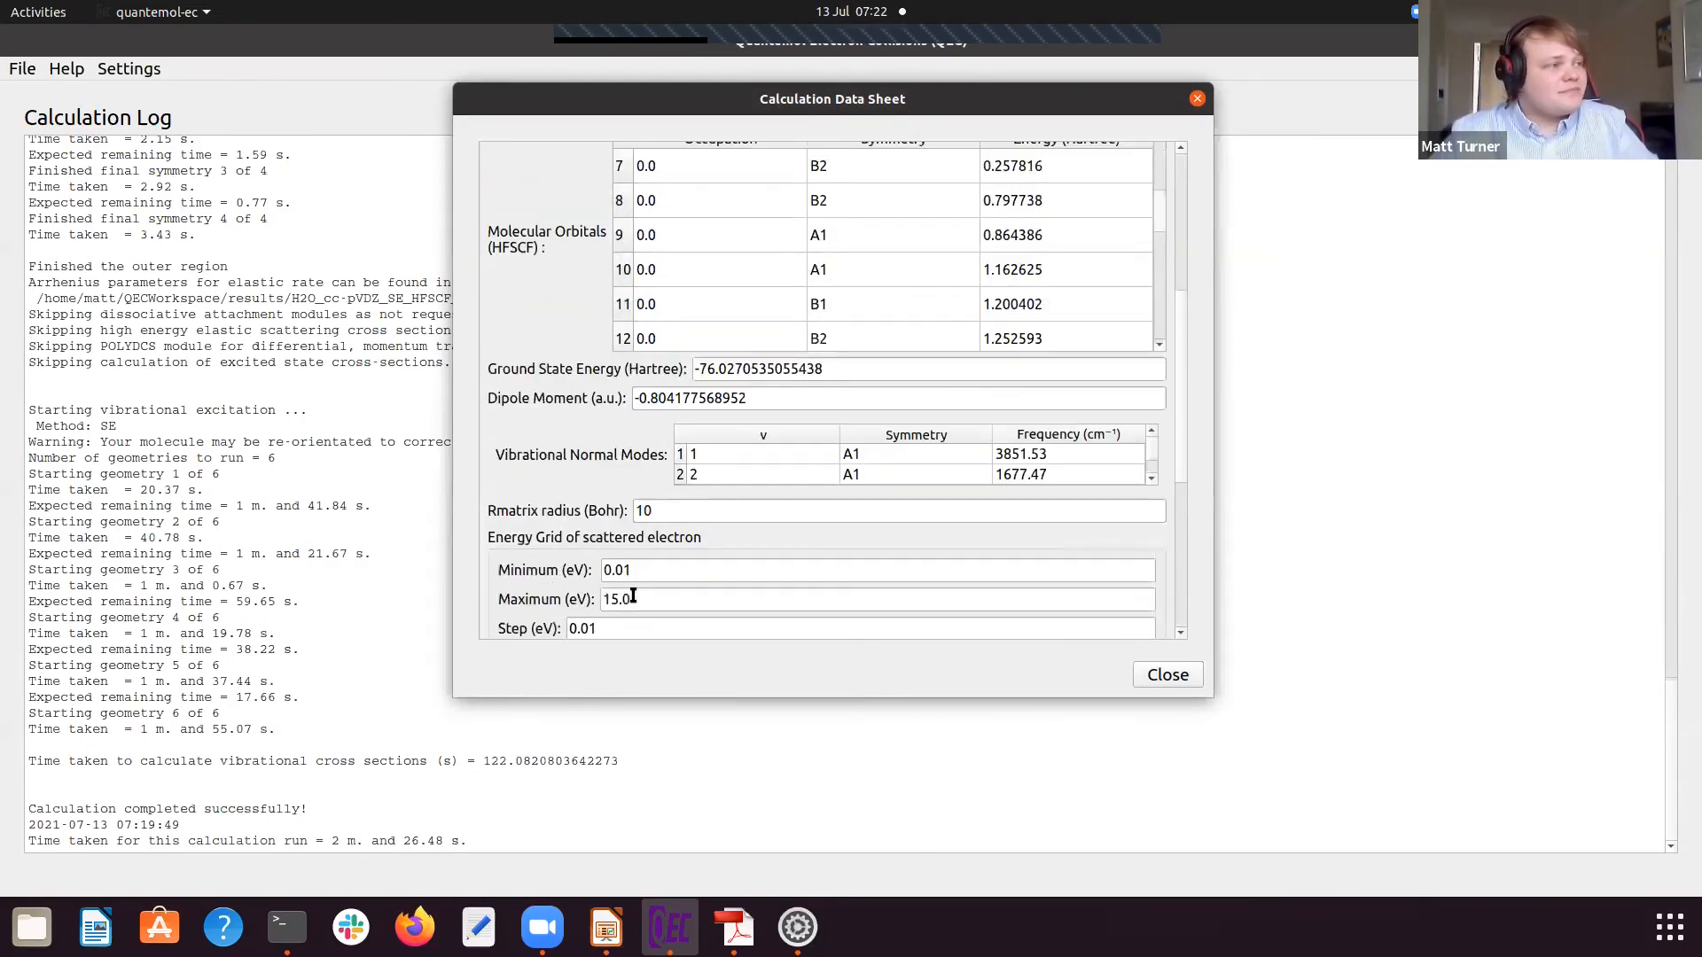
scroll(633, 597, "up", 5)
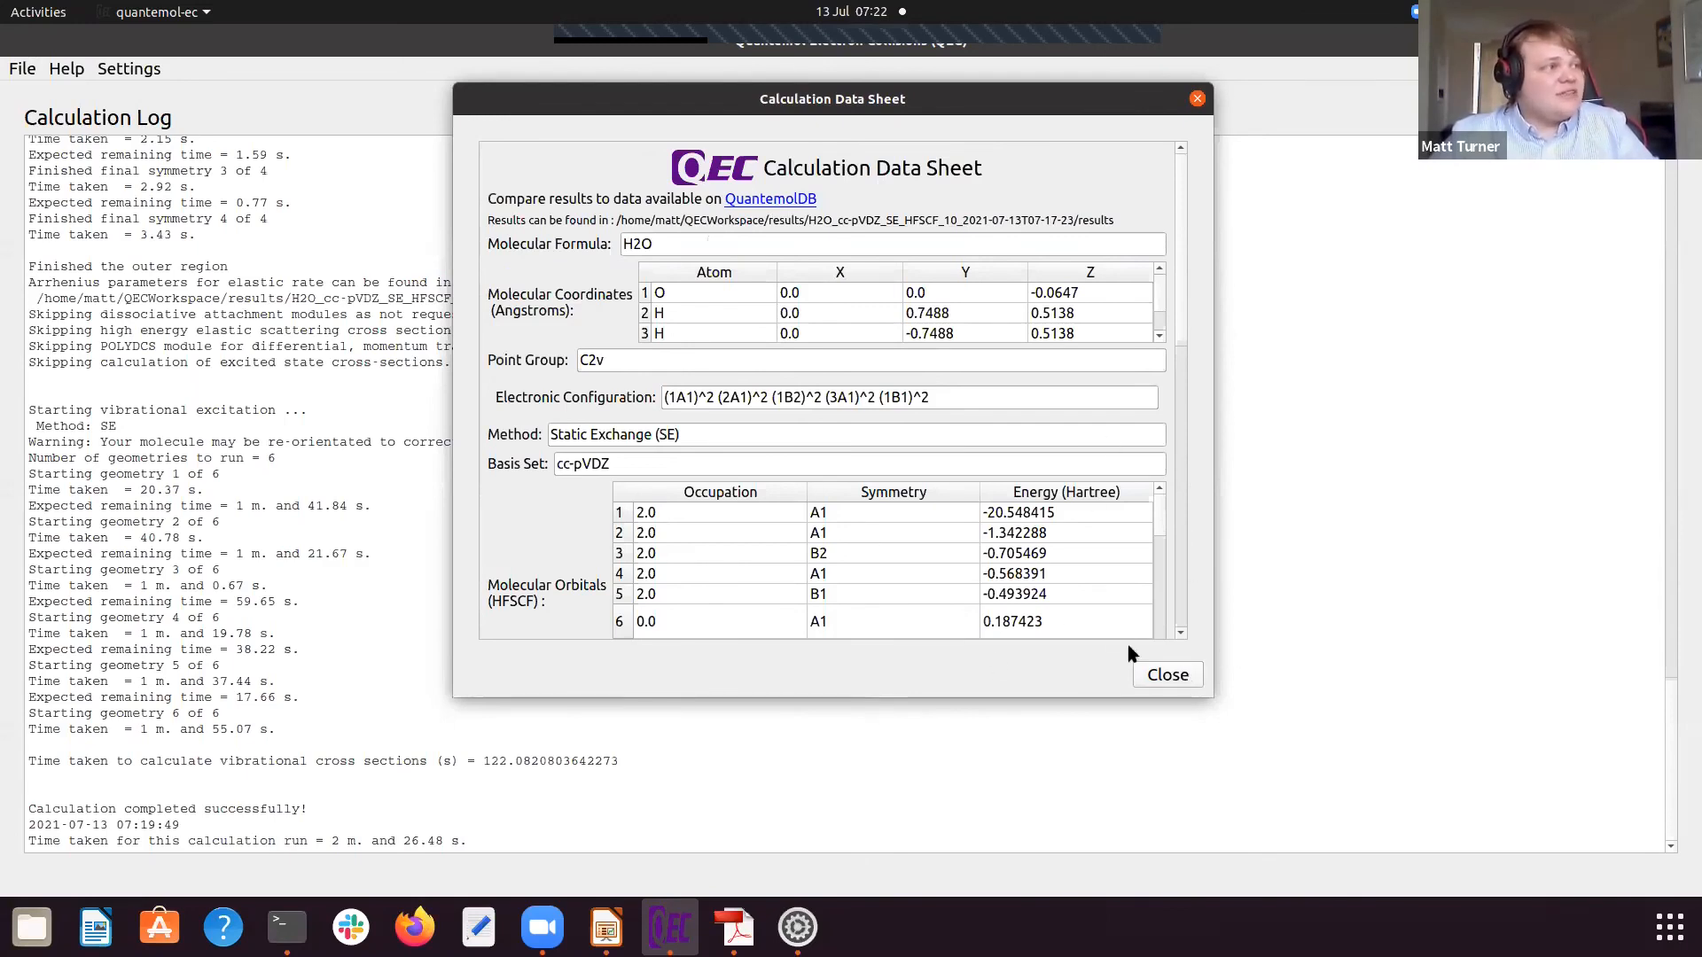
left_click(1168, 675)
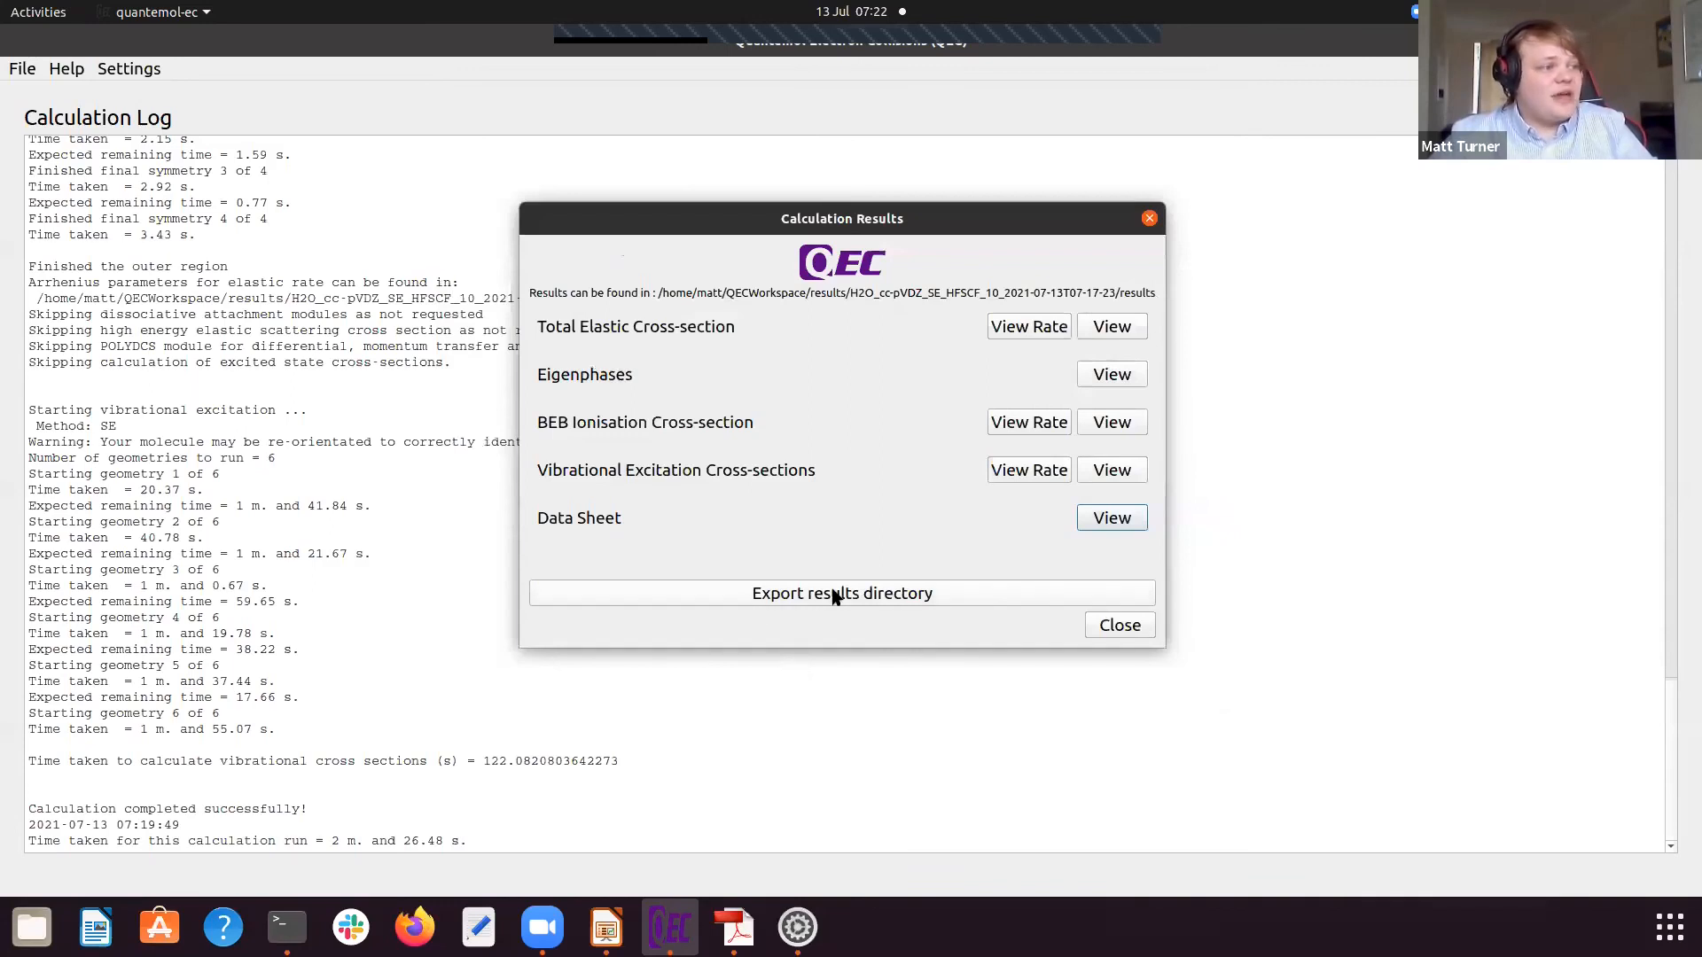
Step: Export the results directory to the New_Releases_Workshop_Results folder and close the calculation results
left_click(834, 597)
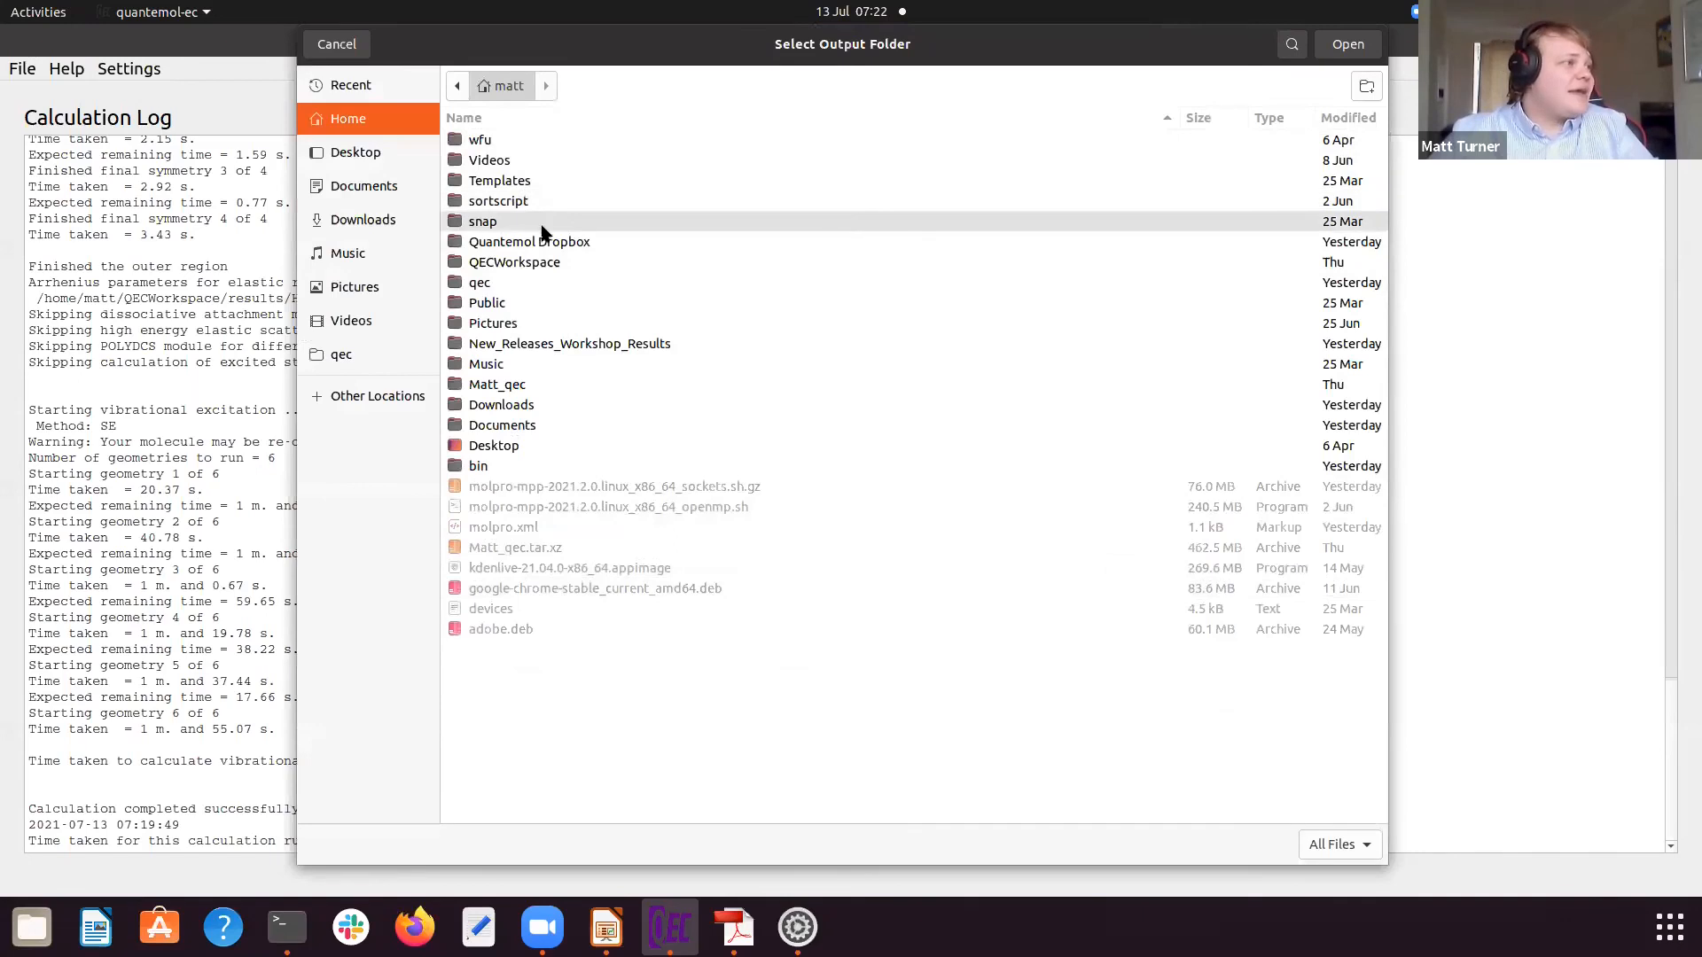
double_click(543, 343)
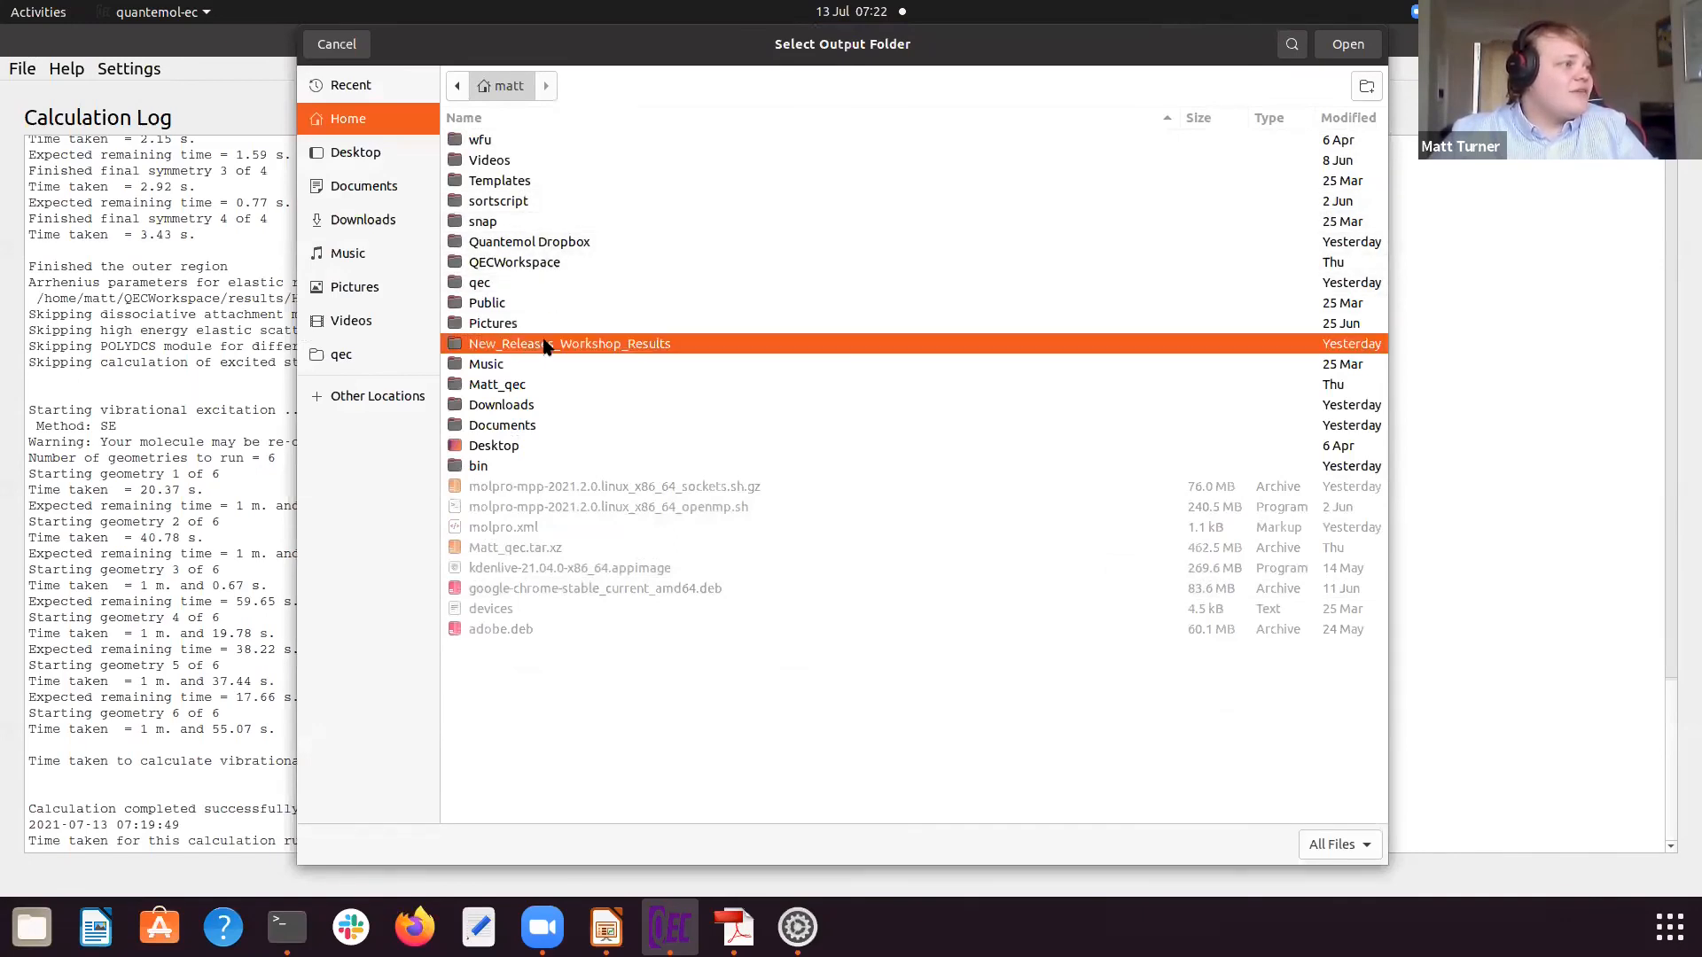
left_click(1348, 45)
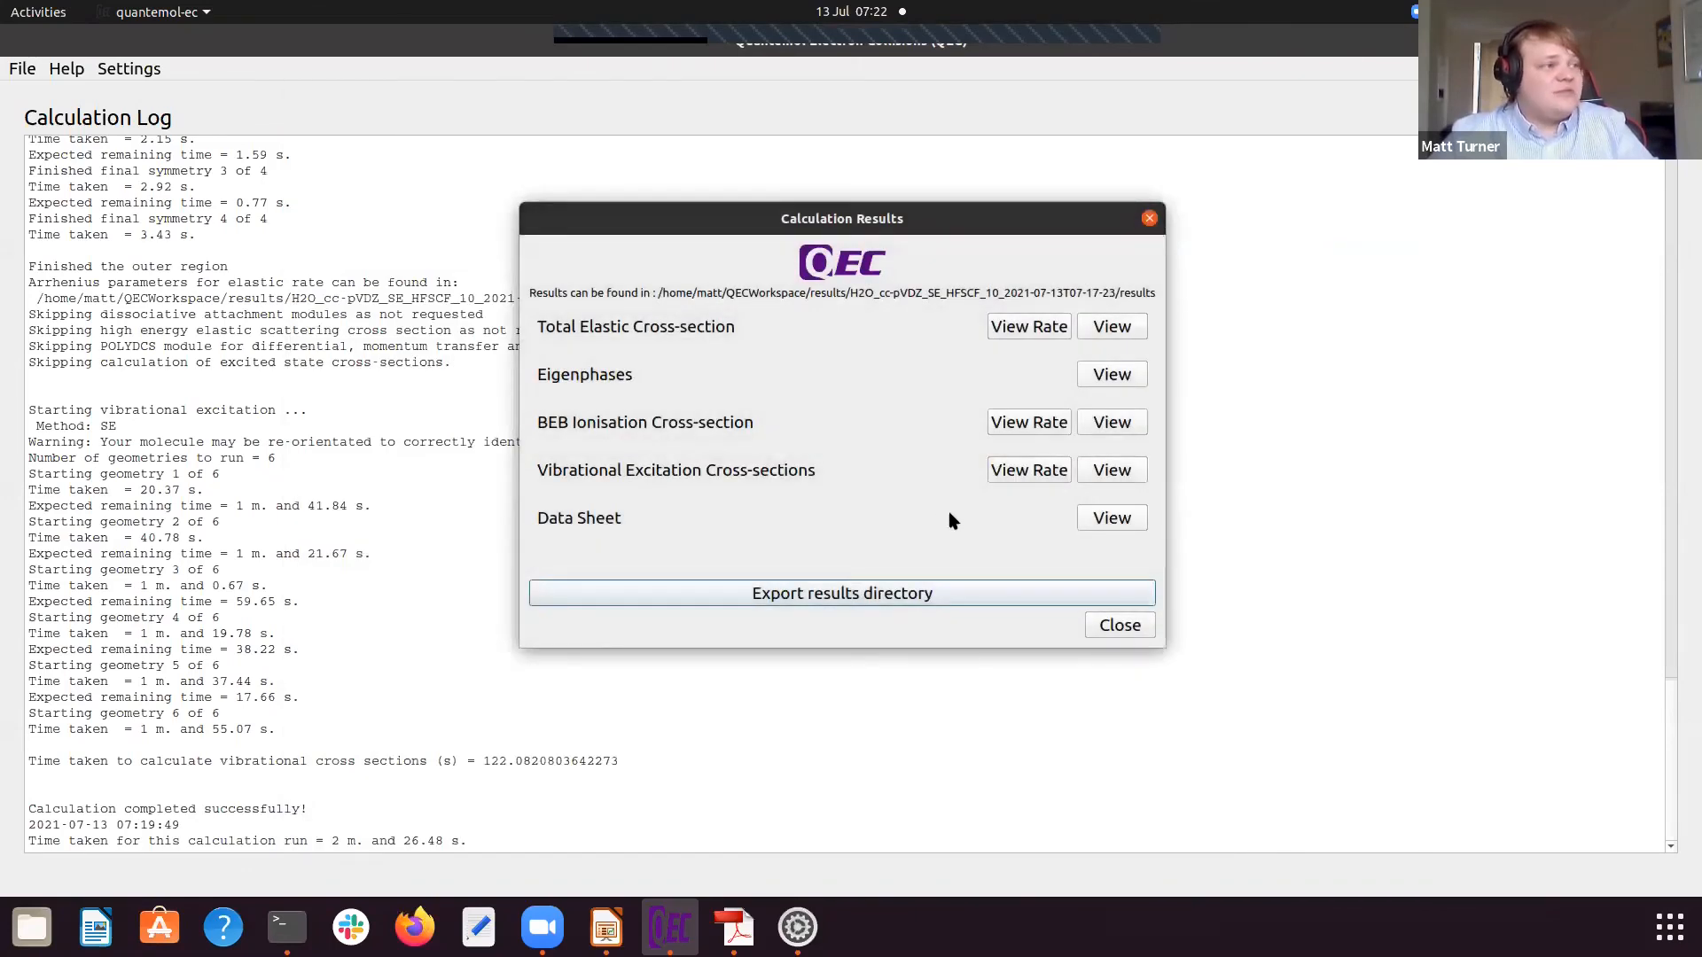
left_click(1118, 626)
Step: Open the exported H2O results folder, QEC_Results_H2O_cc-pVDZ_SE_HFSCF_10_2021-07-13T07-17-23, from New_Releases_Workshop_Results in the home directory
left_click(21, 69)
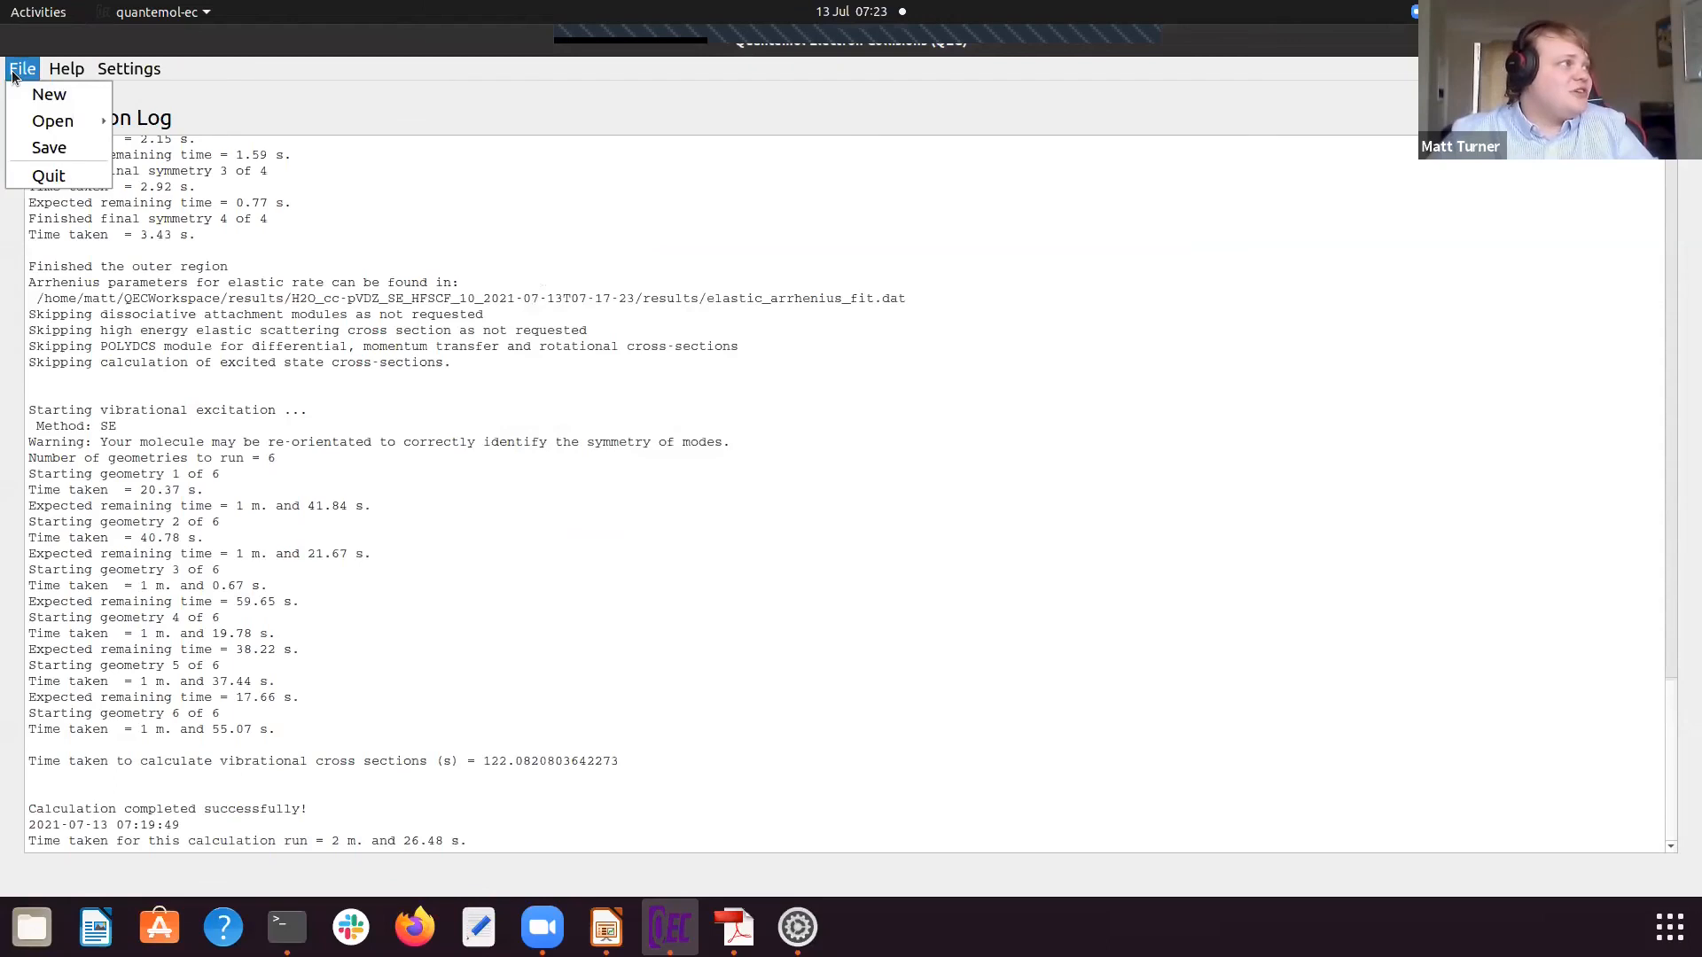
mouse_move(68, 121)
left_click(161, 224)
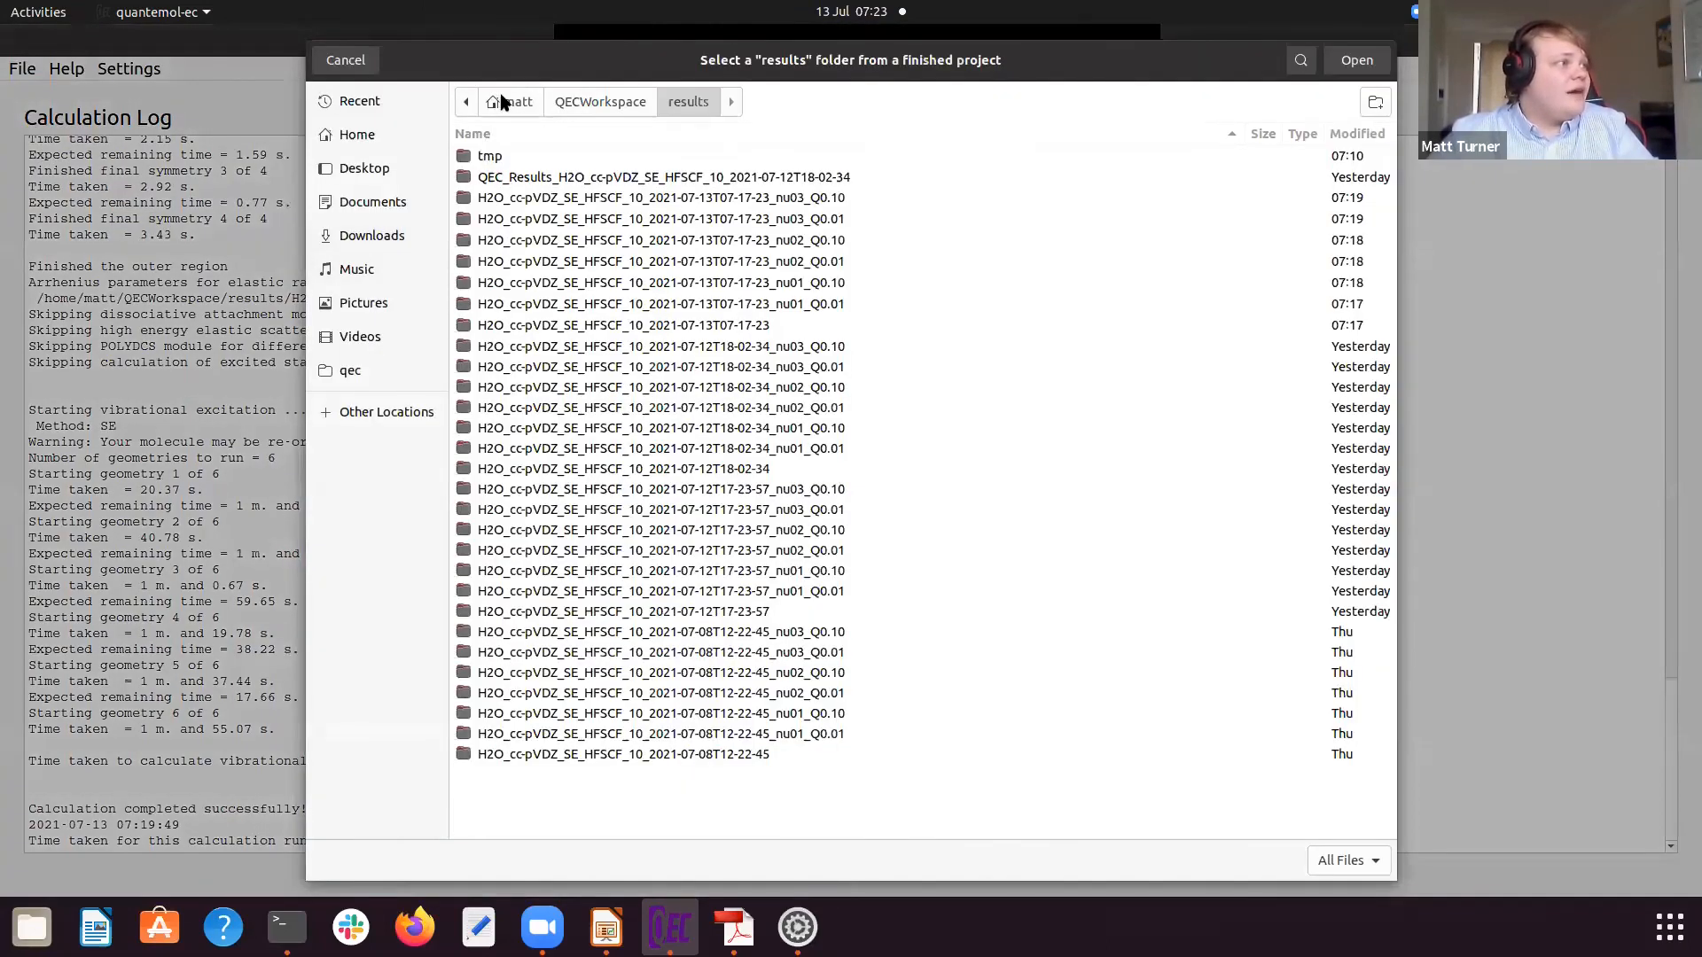
left_click(505, 102)
double_click(532, 359)
left_click(535, 159)
left_click(1353, 61)
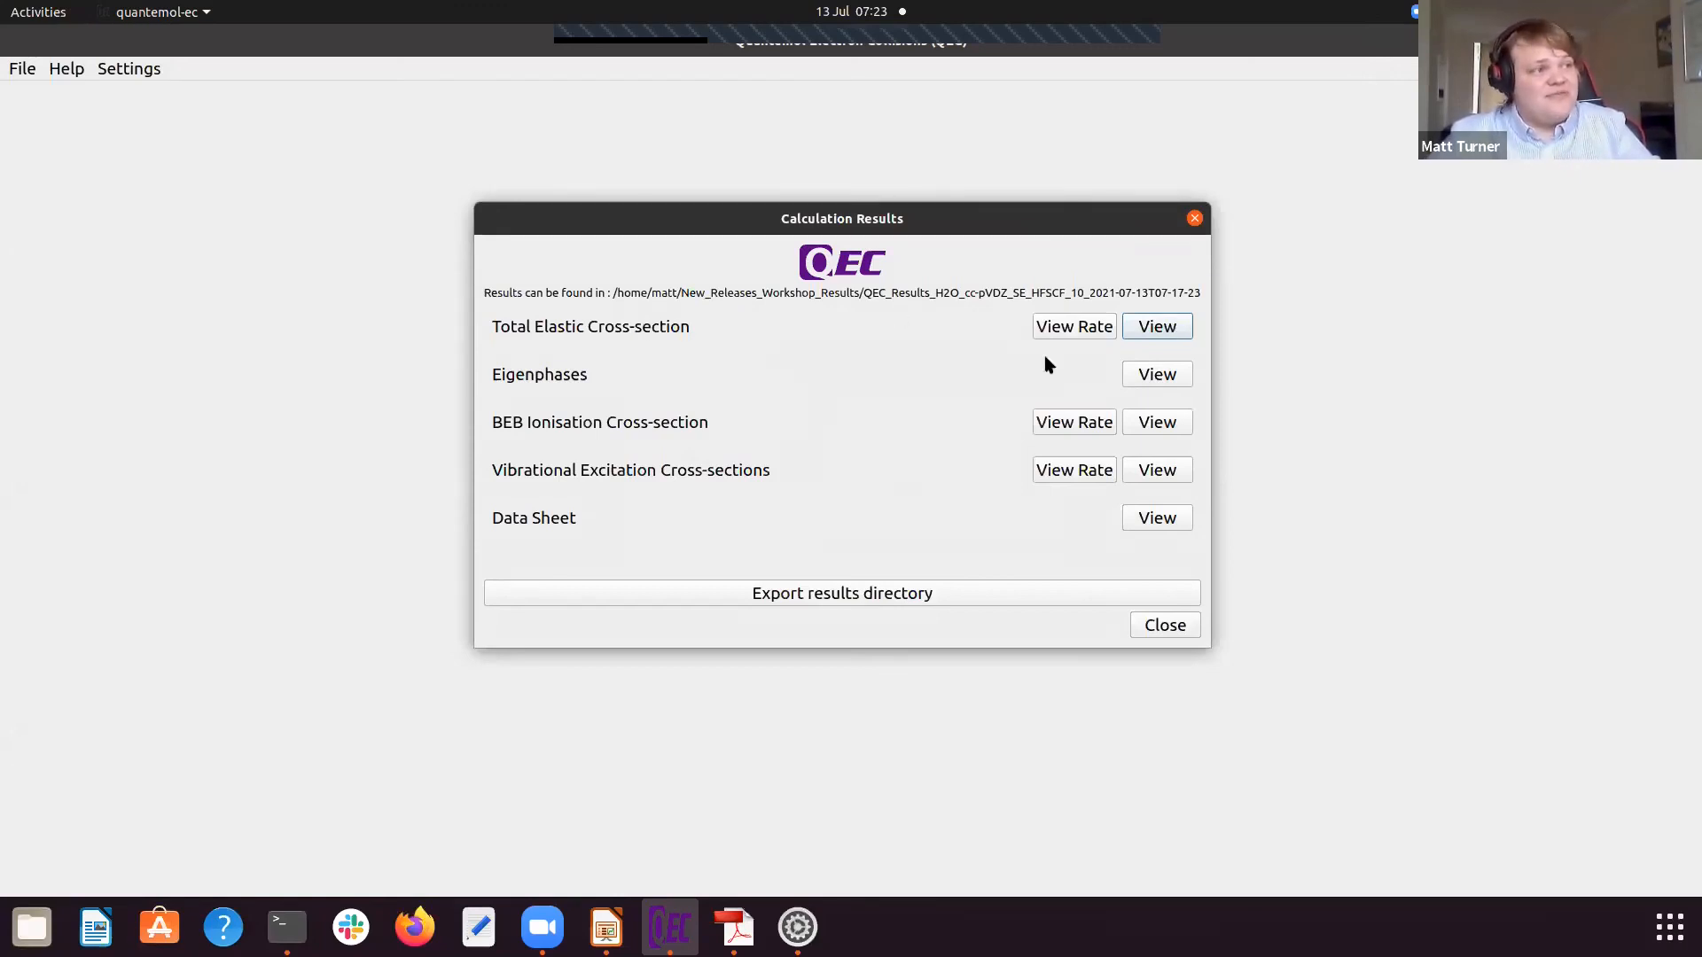
Step: Switch to LibreOffice Impress and present the closing slides on the QEC citation, workshop discount and support contact
left_click(606, 926)
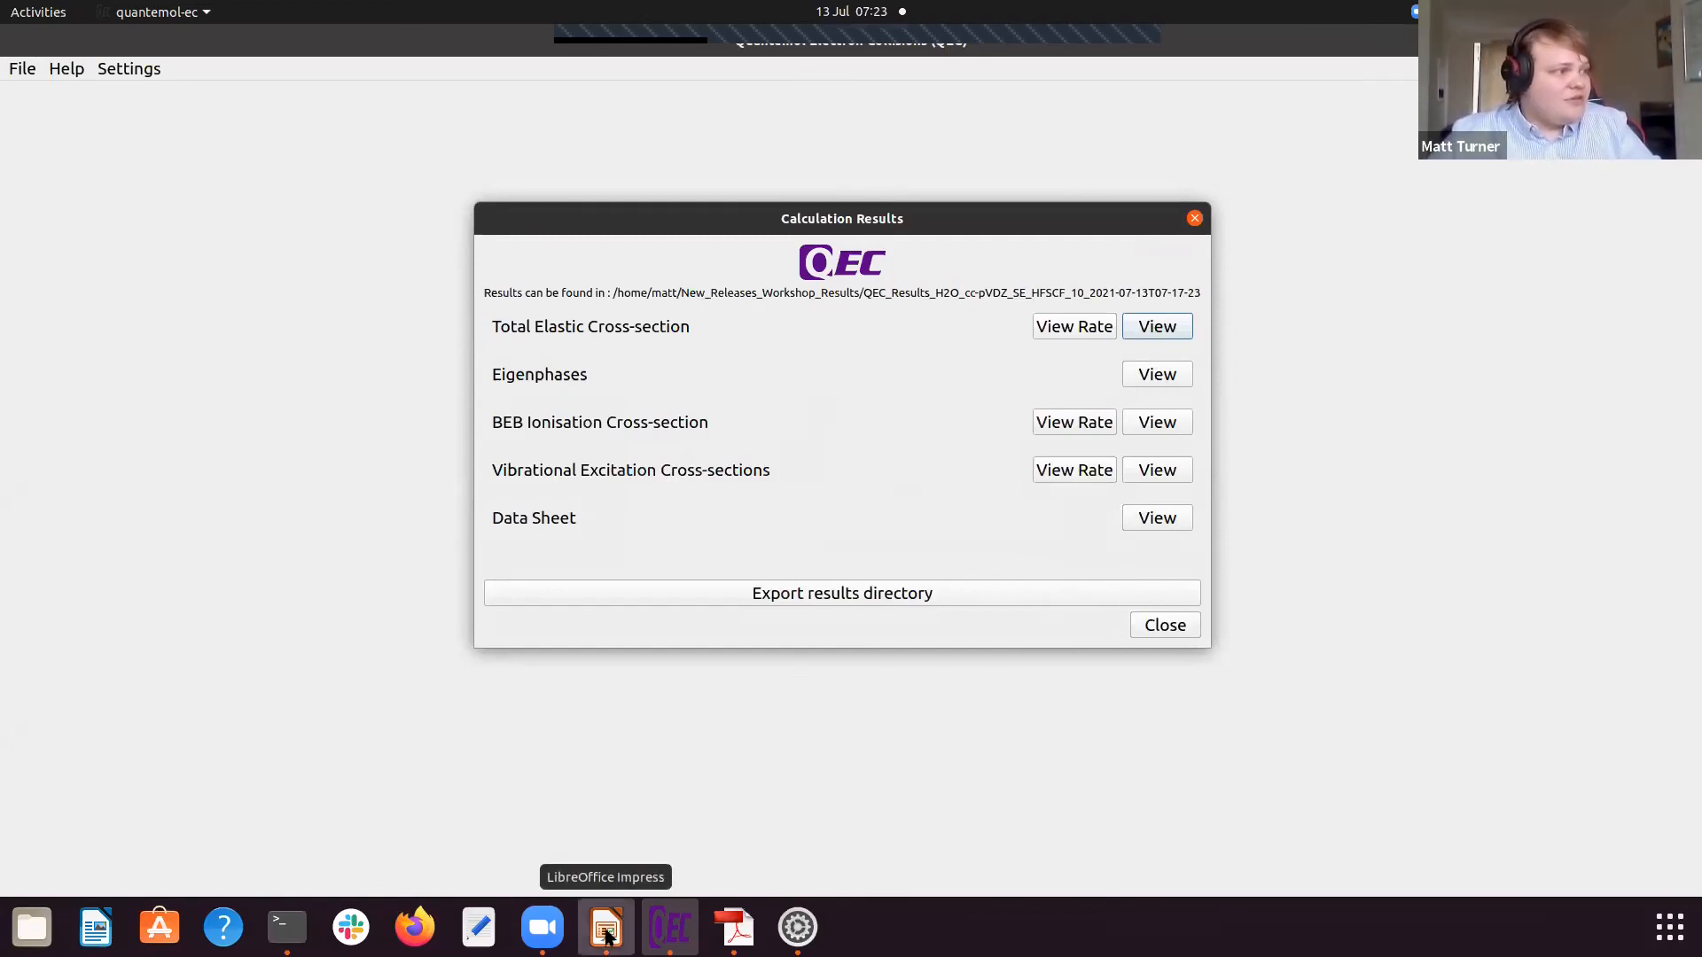
key("shift+F5")
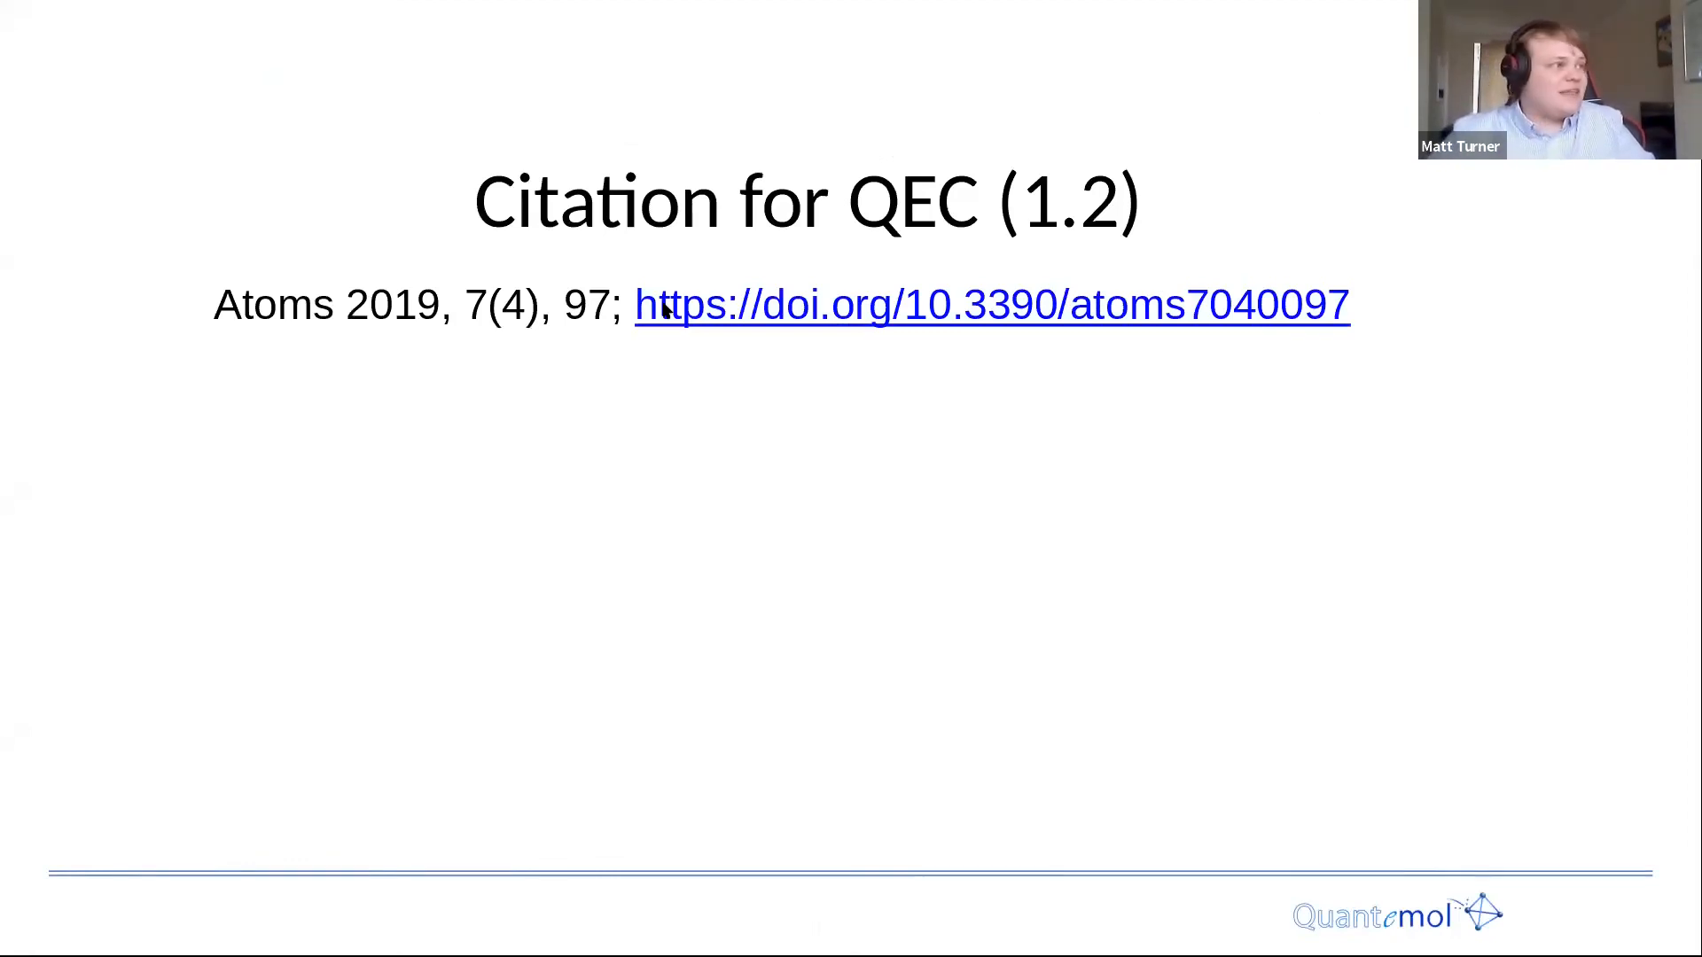
key("Right")
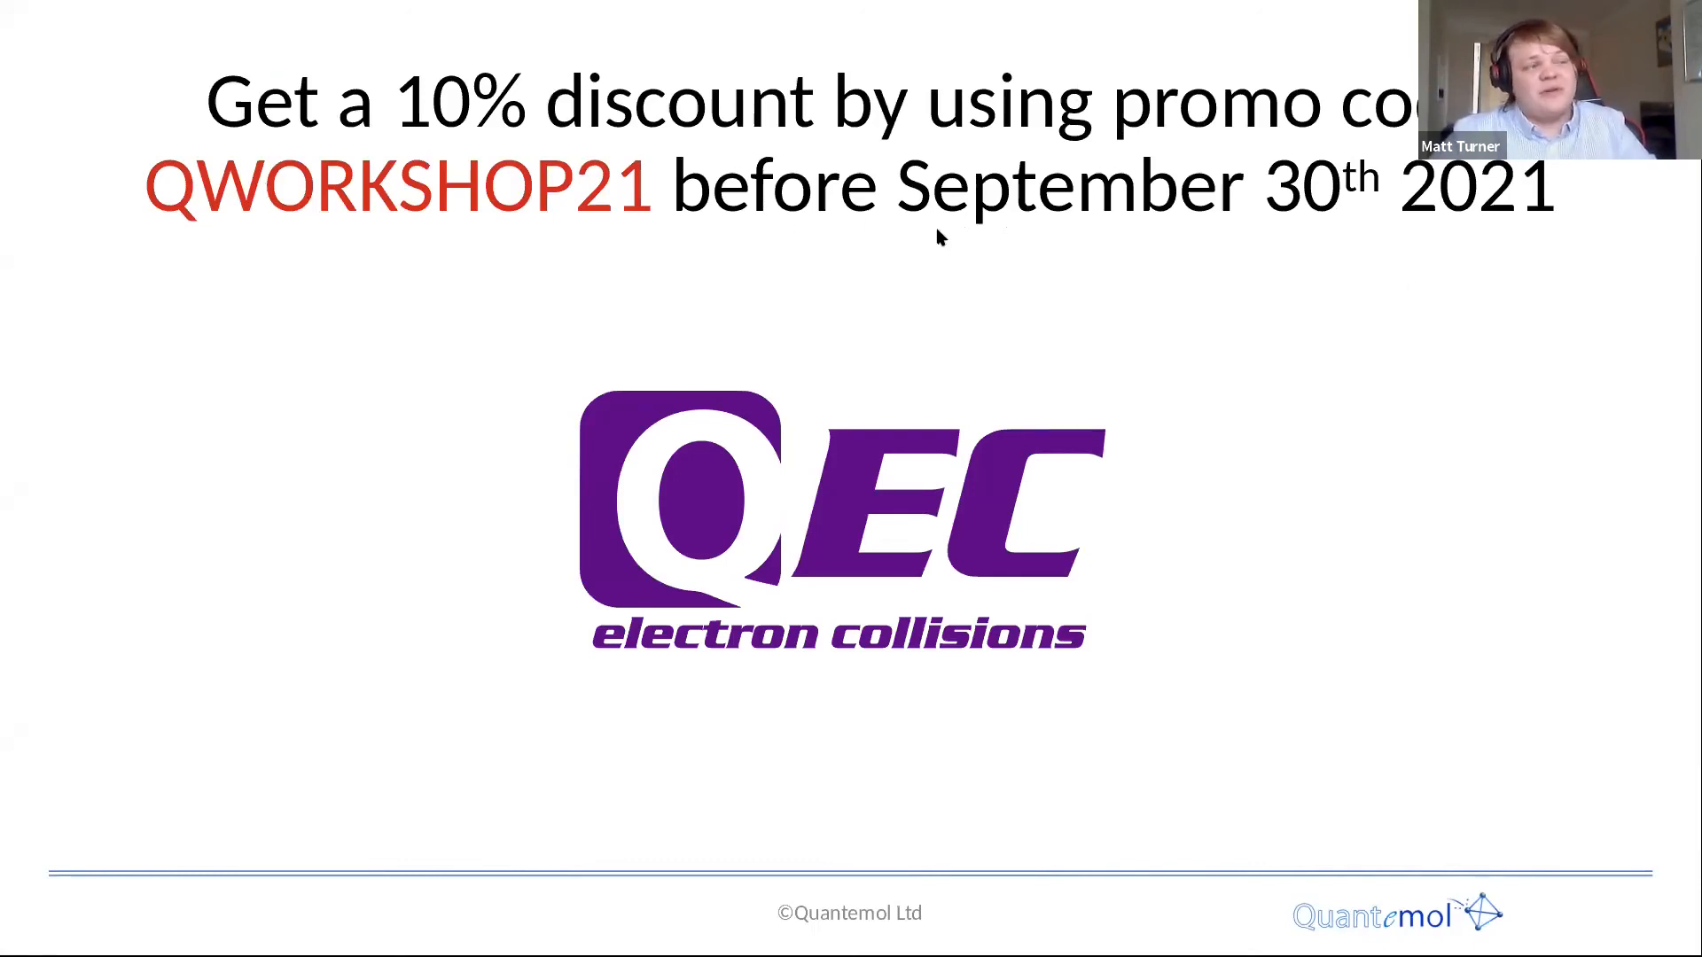
left_click(1555, 248)
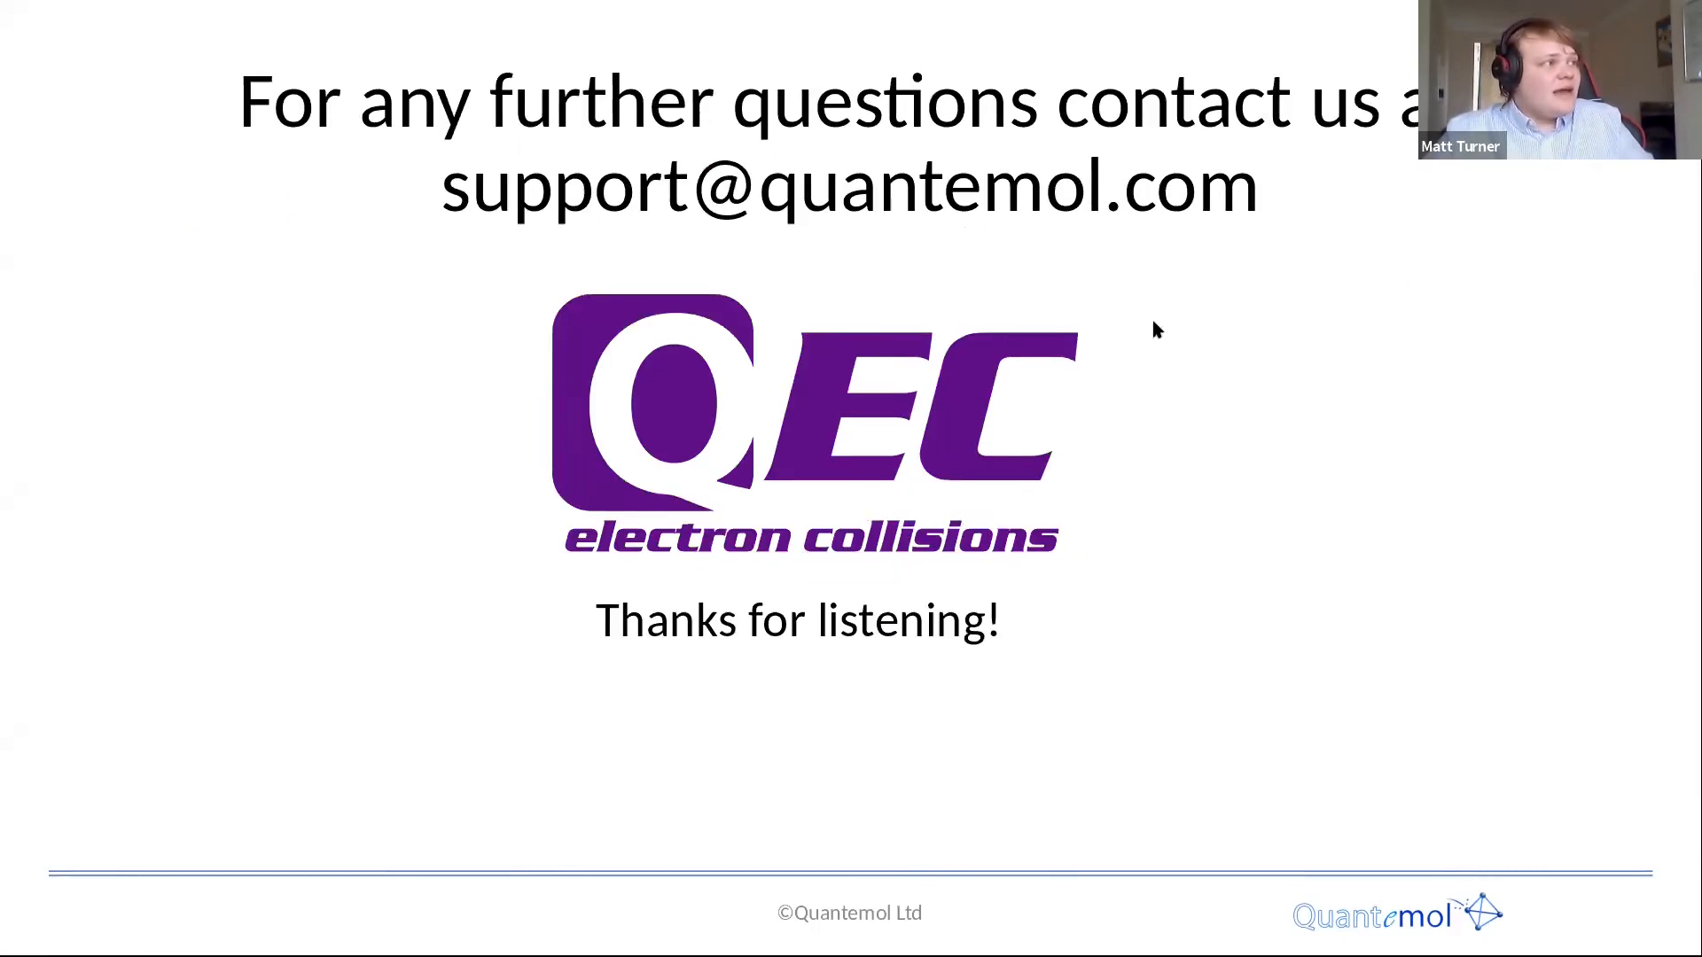